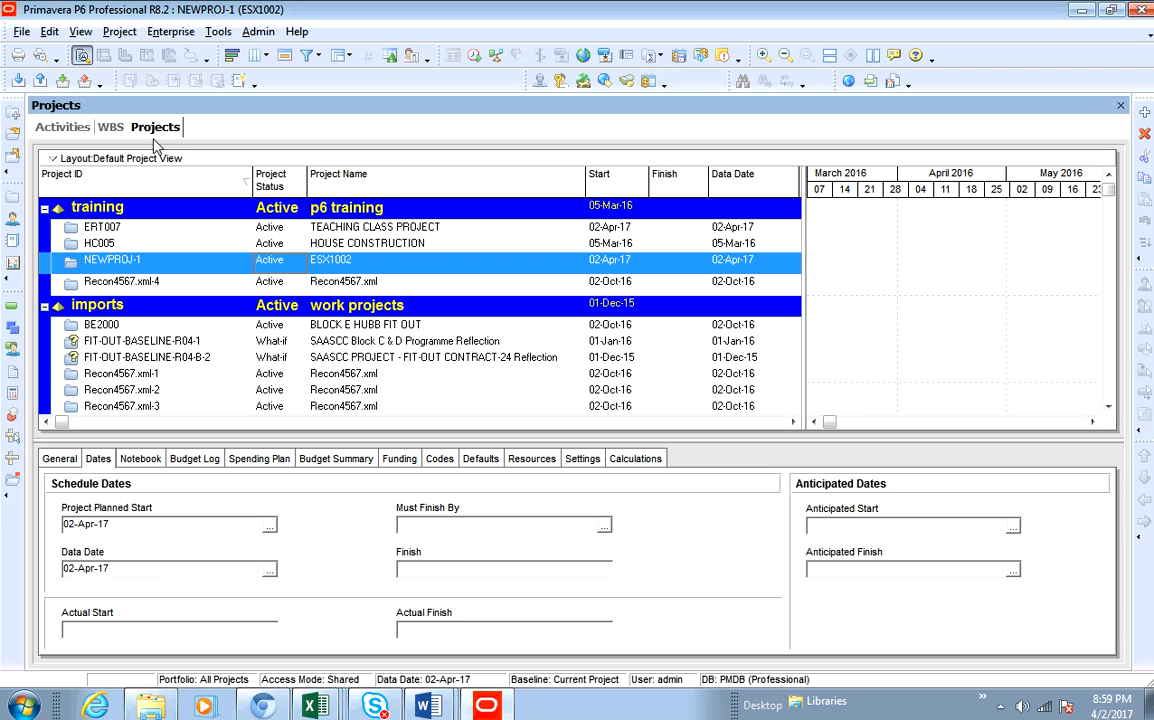
pyautogui.click(119, 31)
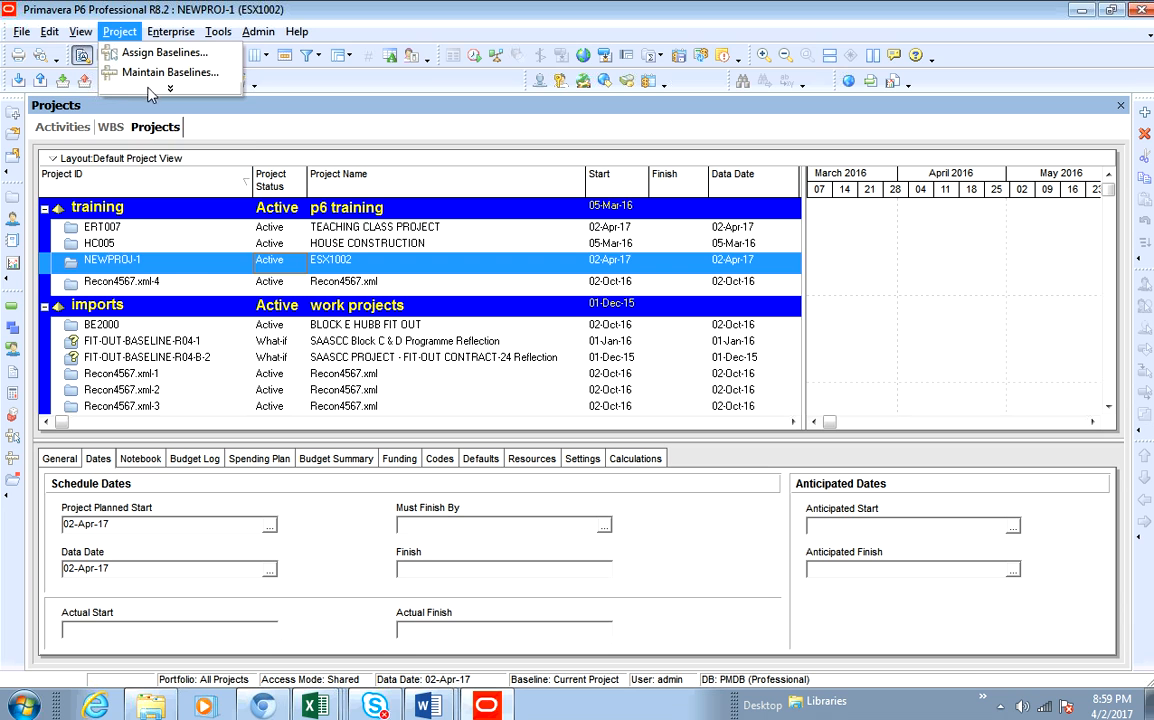
pyautogui.click(141, 88)
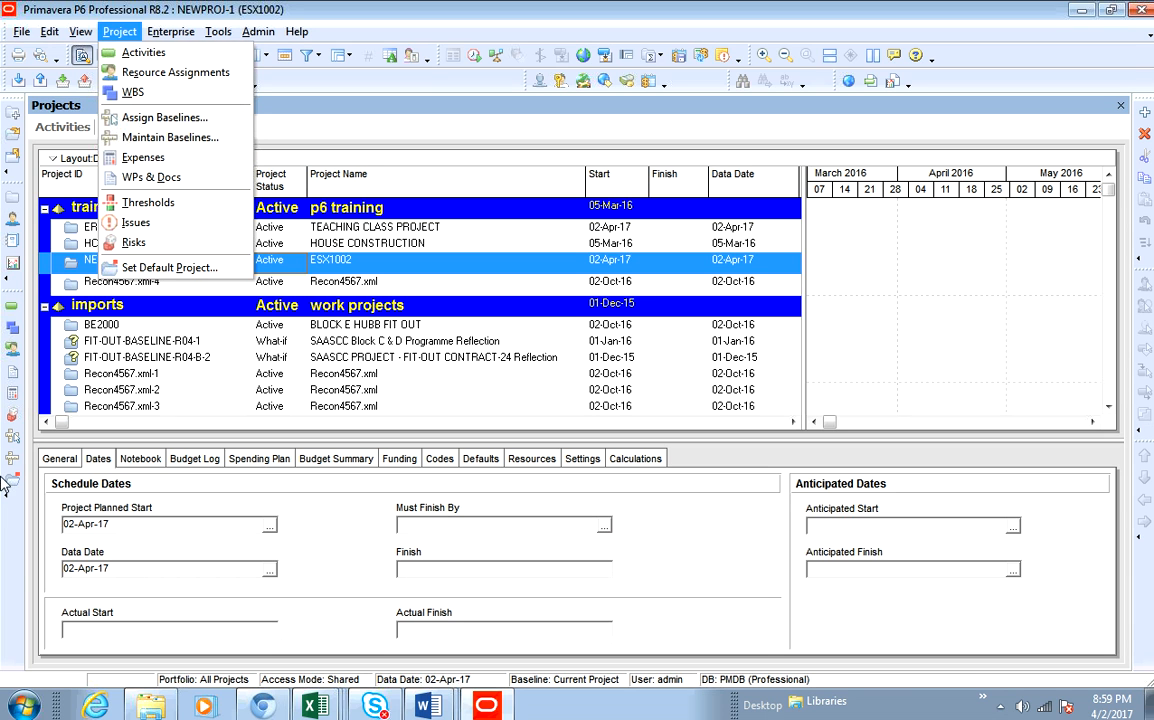
pyautogui.click(13, 113)
pyautogui.hotkey('ctrl', 'n')
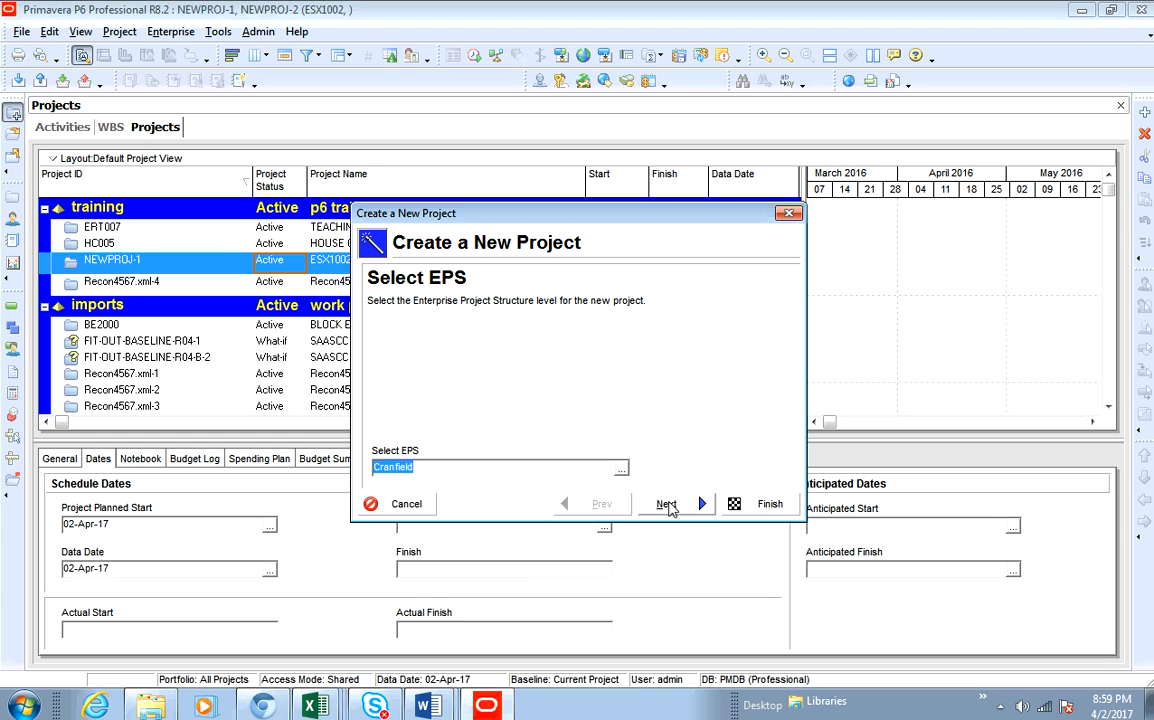
pyautogui.click(400, 503)
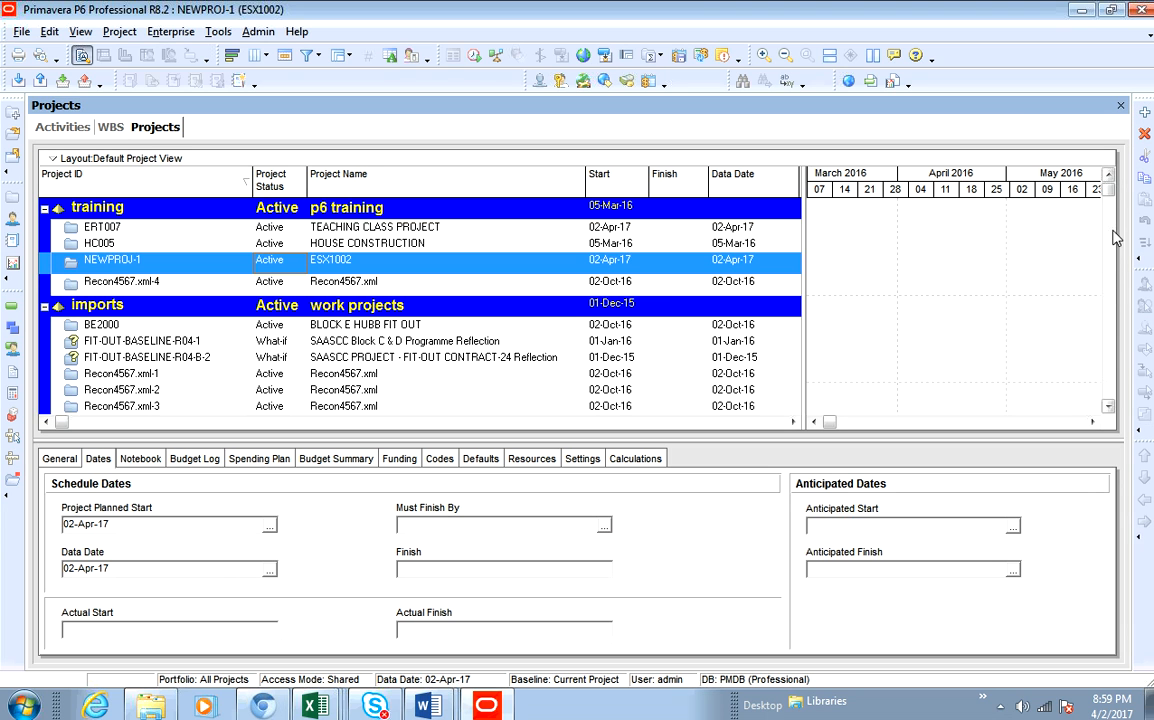
# - Start a new project and place it under the construction EPS node
pyautogui.click(1145, 115)
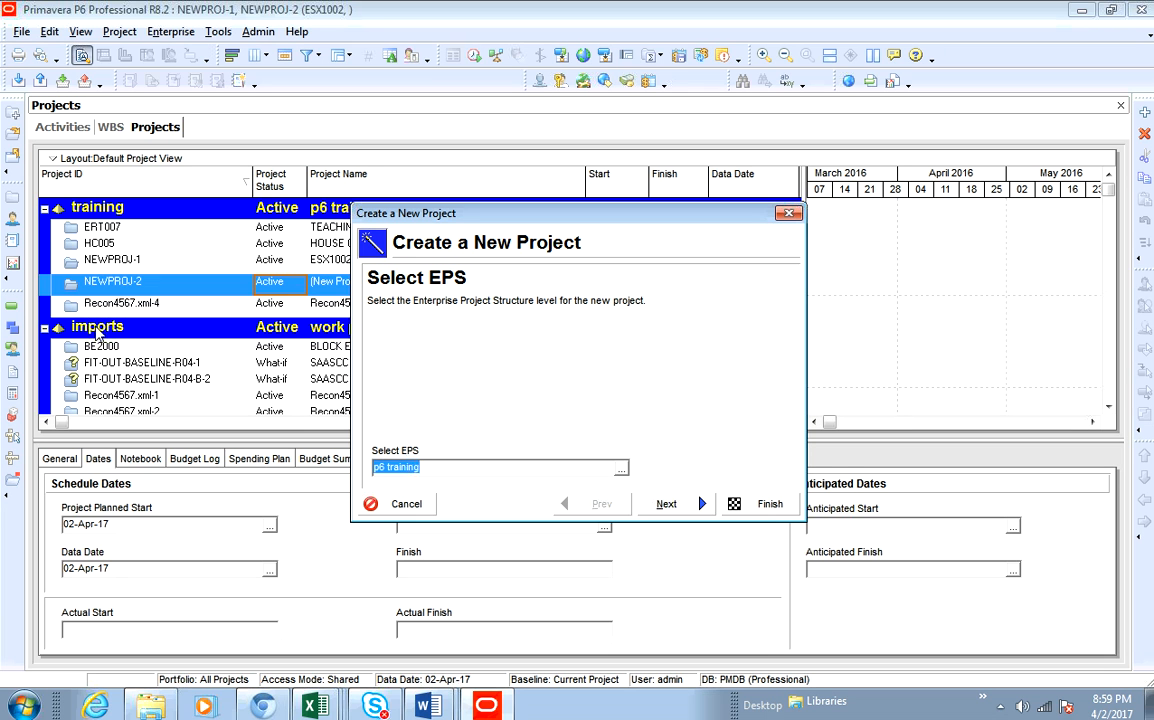
pyautogui.click(621, 468)
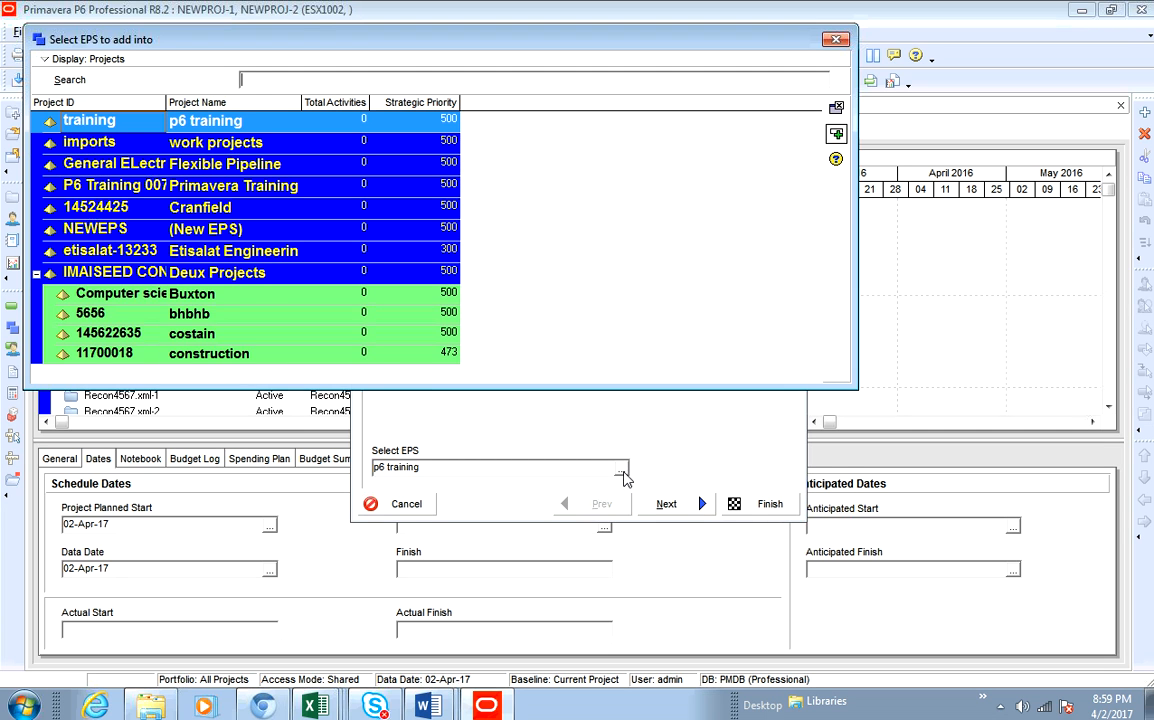
pyautogui.click(201, 357)
pyautogui.click(836, 133)
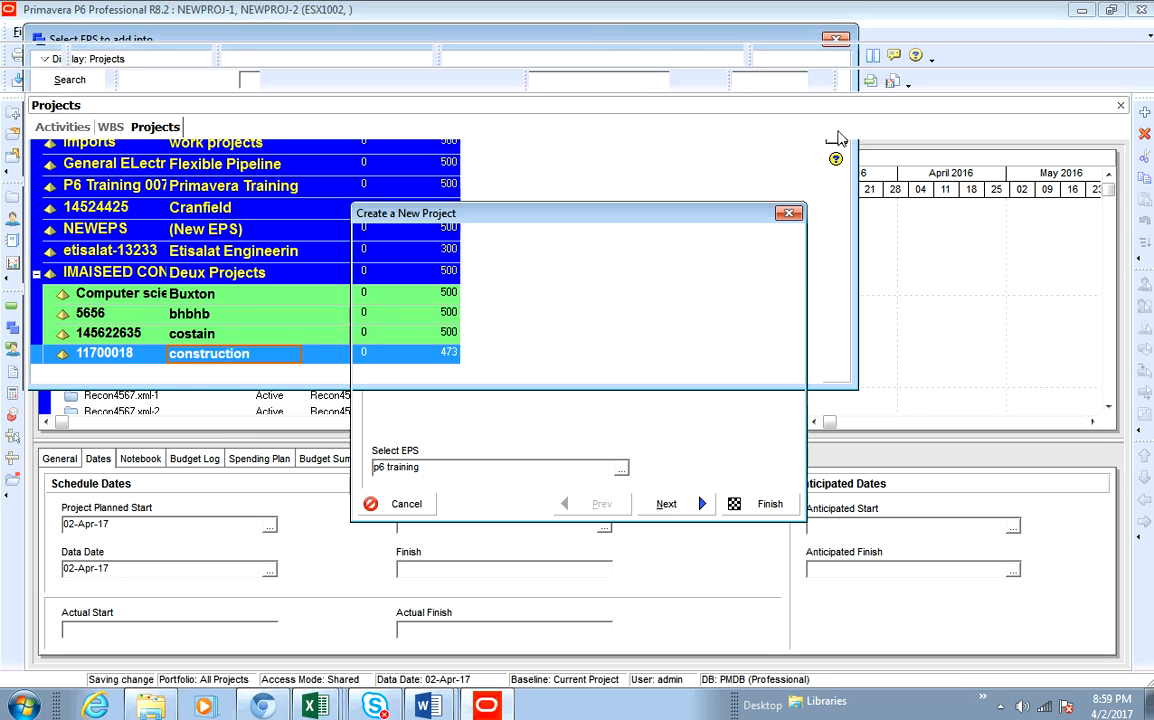
pyautogui.click(666, 504)
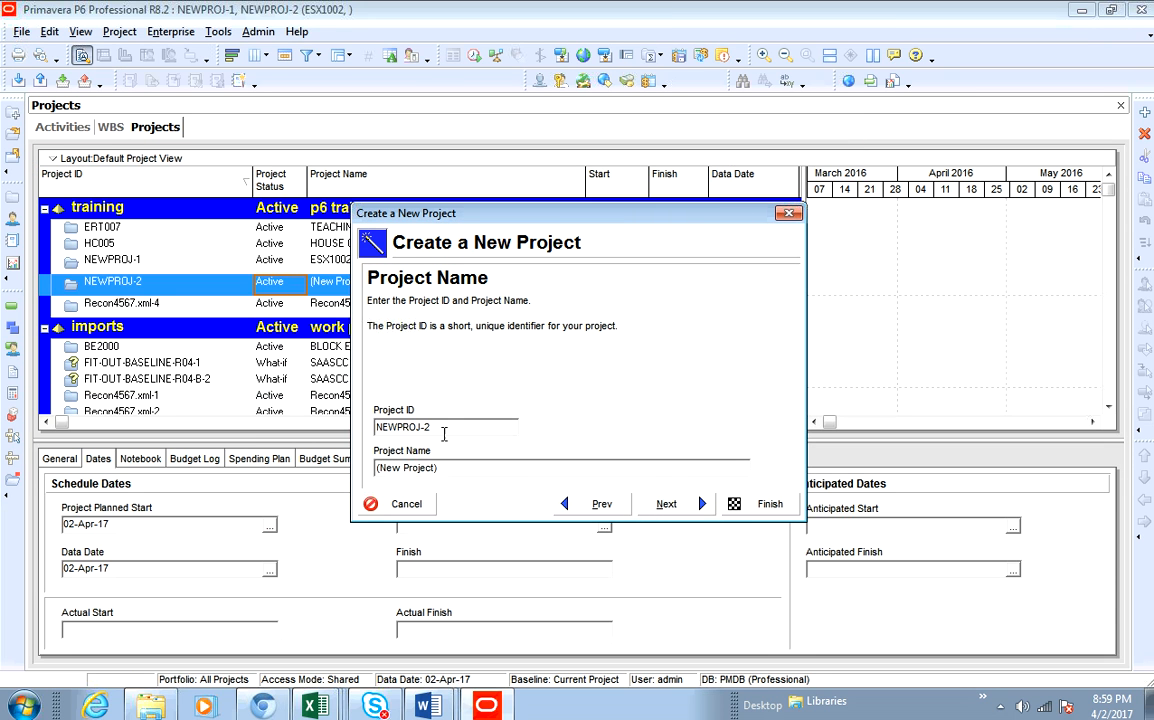
# - Set the project ID to IMAISEED_8890 and the project name to THE SPACE STATION CONSTRUCTION
pyautogui.moveTo(437, 427); pyautogui.dragTo(340, 432)
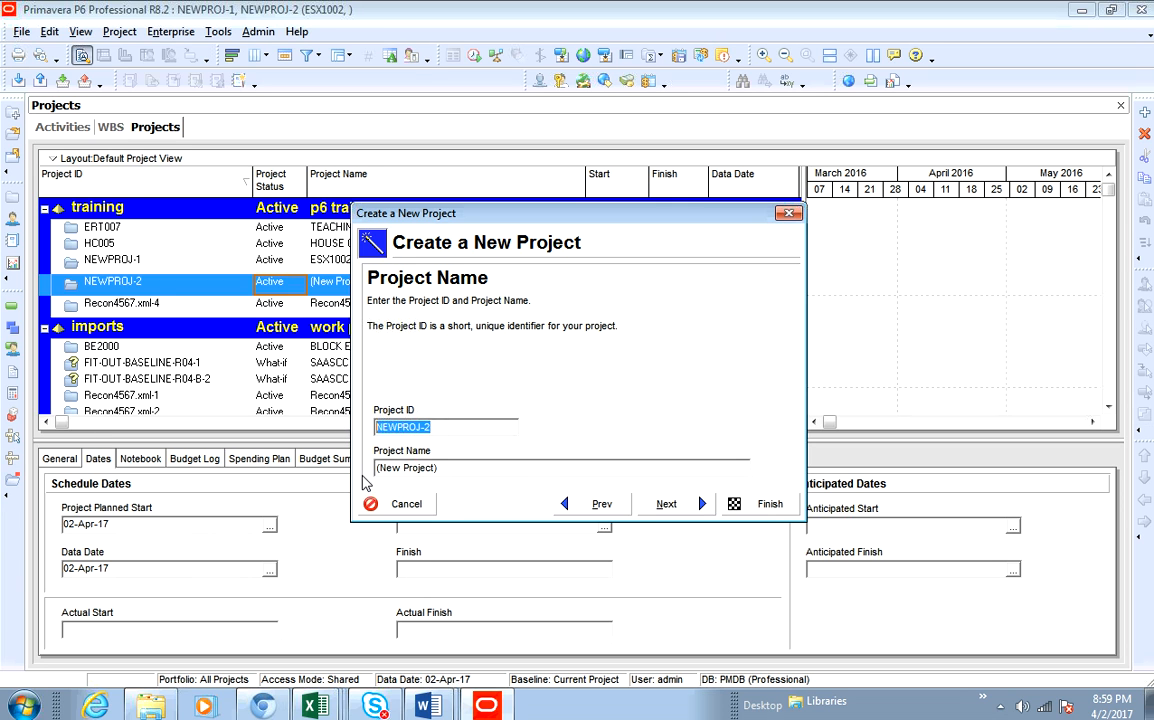
pyautogui.press('BackSpace')
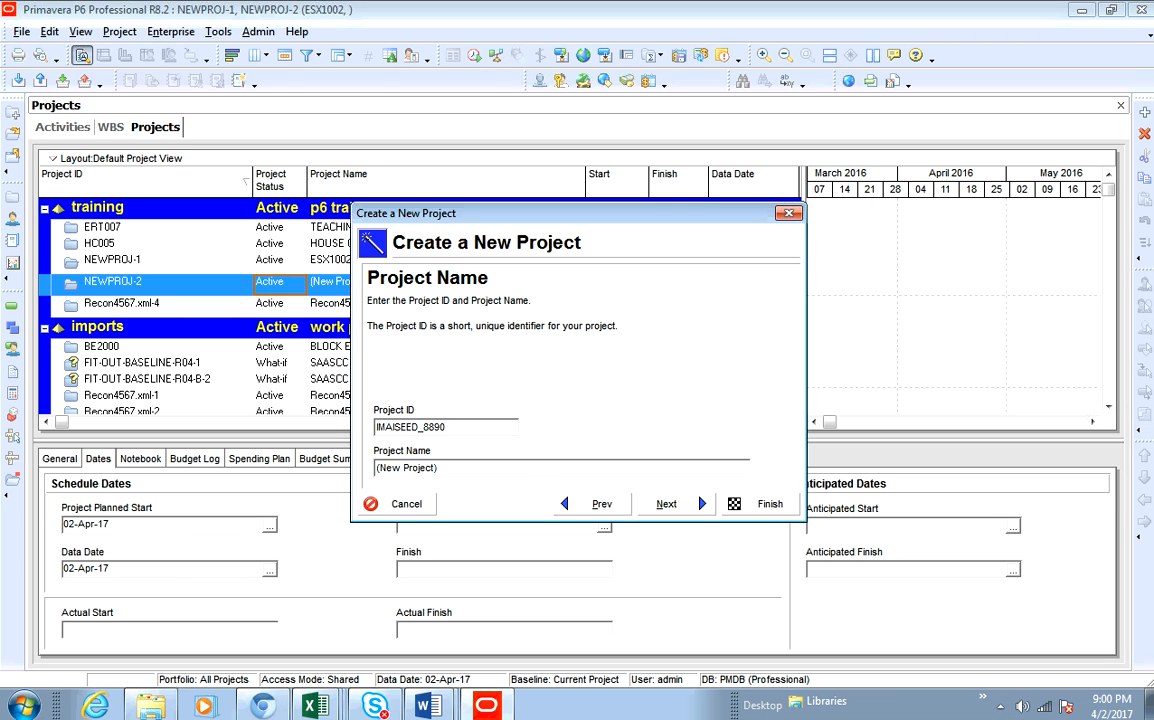
pyautogui.moveTo(453, 466); pyautogui.dragTo(357, 473)
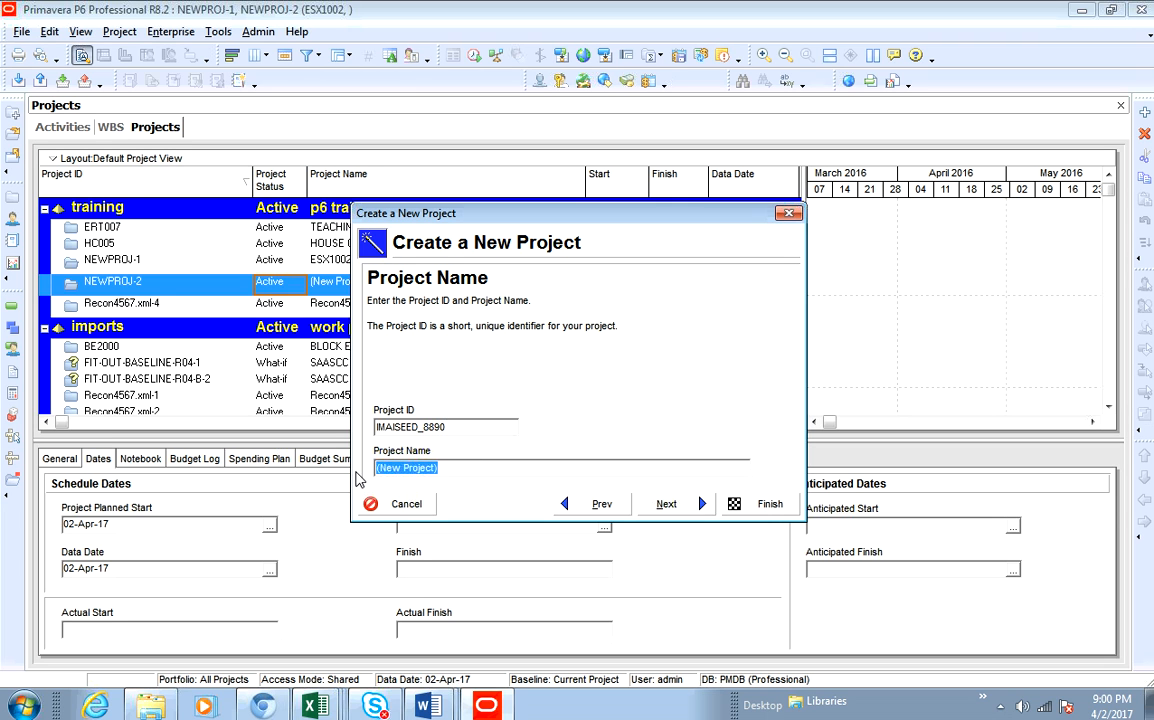
pyautogui.write('THE SPACE STAT')
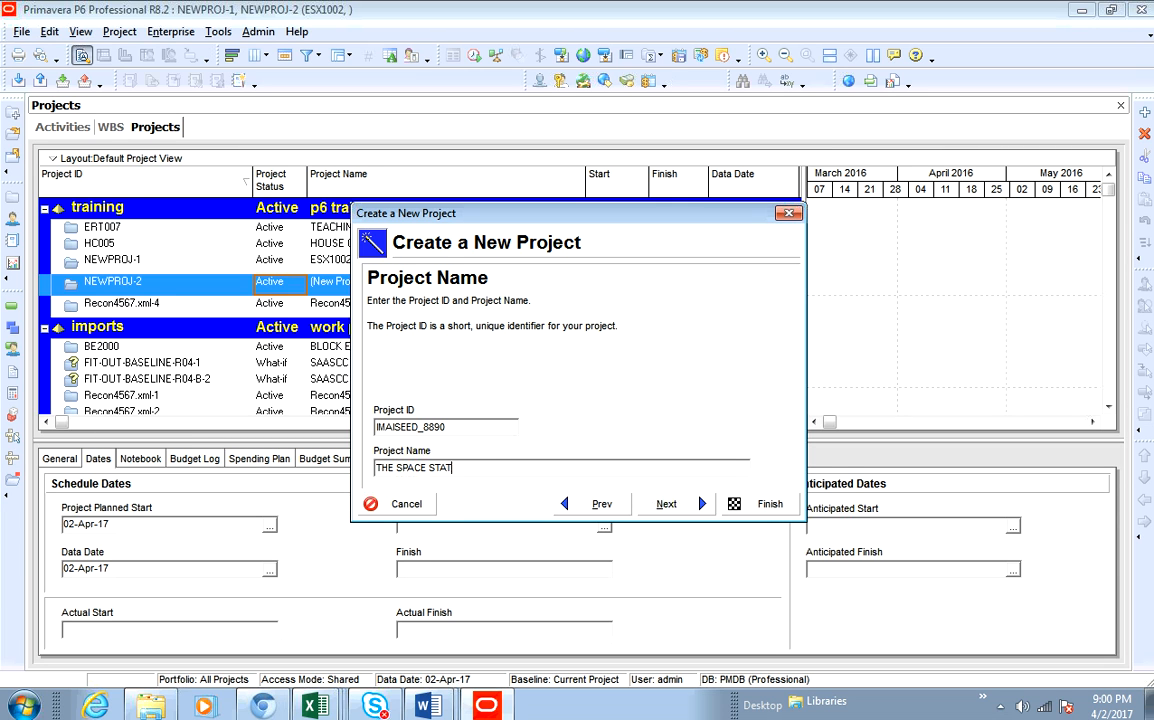
pyautogui.write('ION CONSTRUCTION')
pyautogui.click(672, 504)
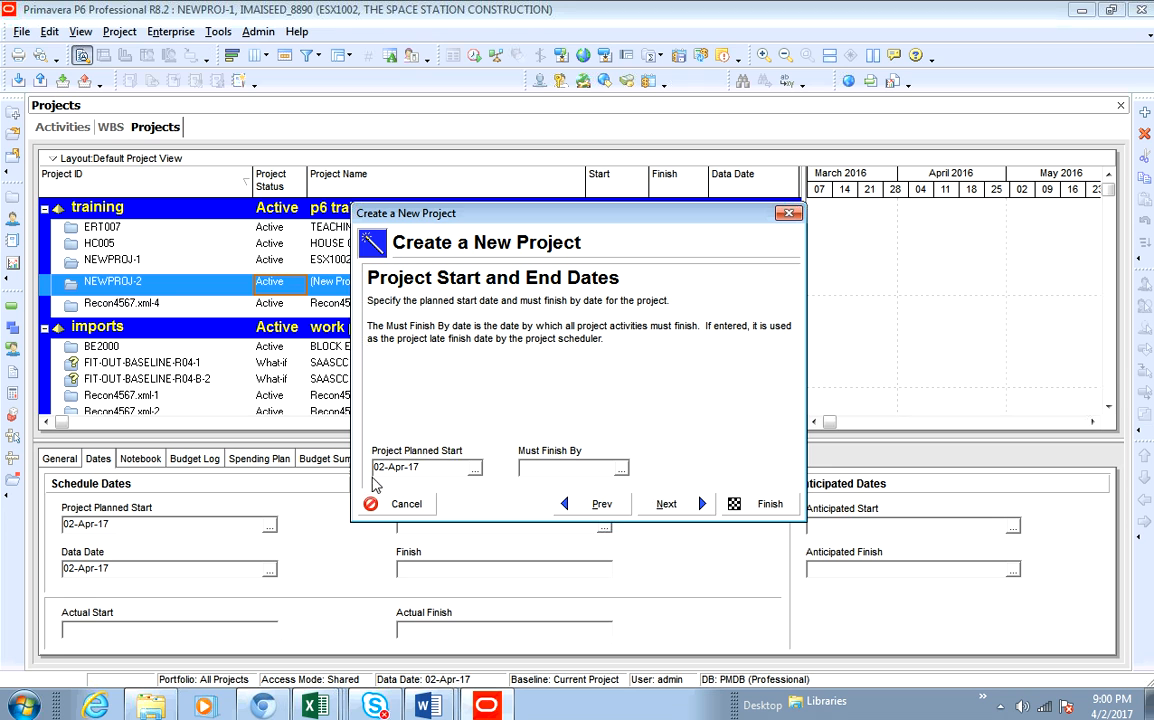
# - Keep the project planned start at 02-Apr-17 and the responsible manager as Enterprise
pyautogui.click(476, 471)
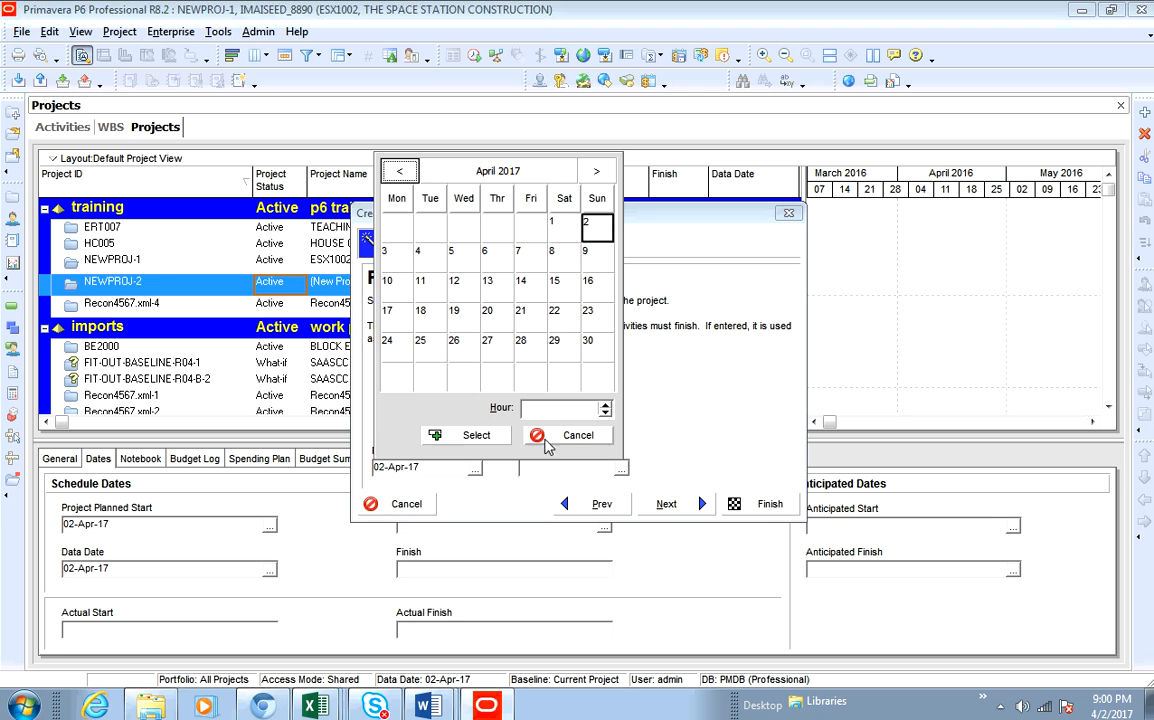
pyautogui.click(466, 436)
pyautogui.click(699, 507)
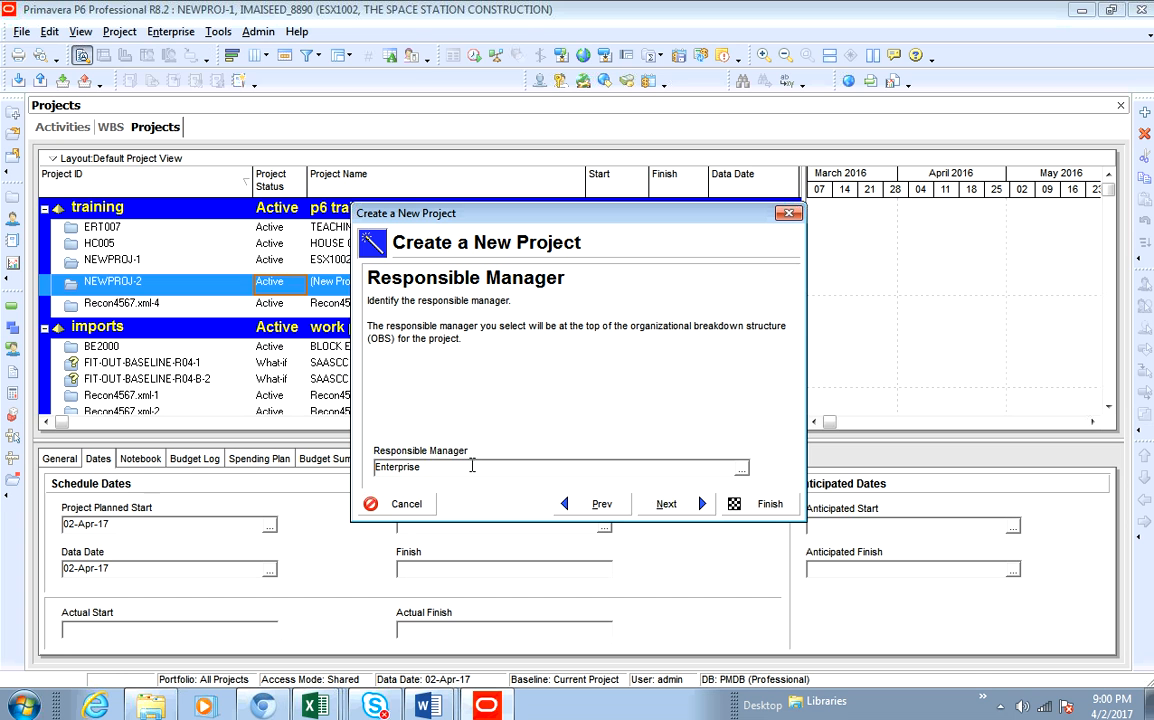
pyautogui.click(666, 504)
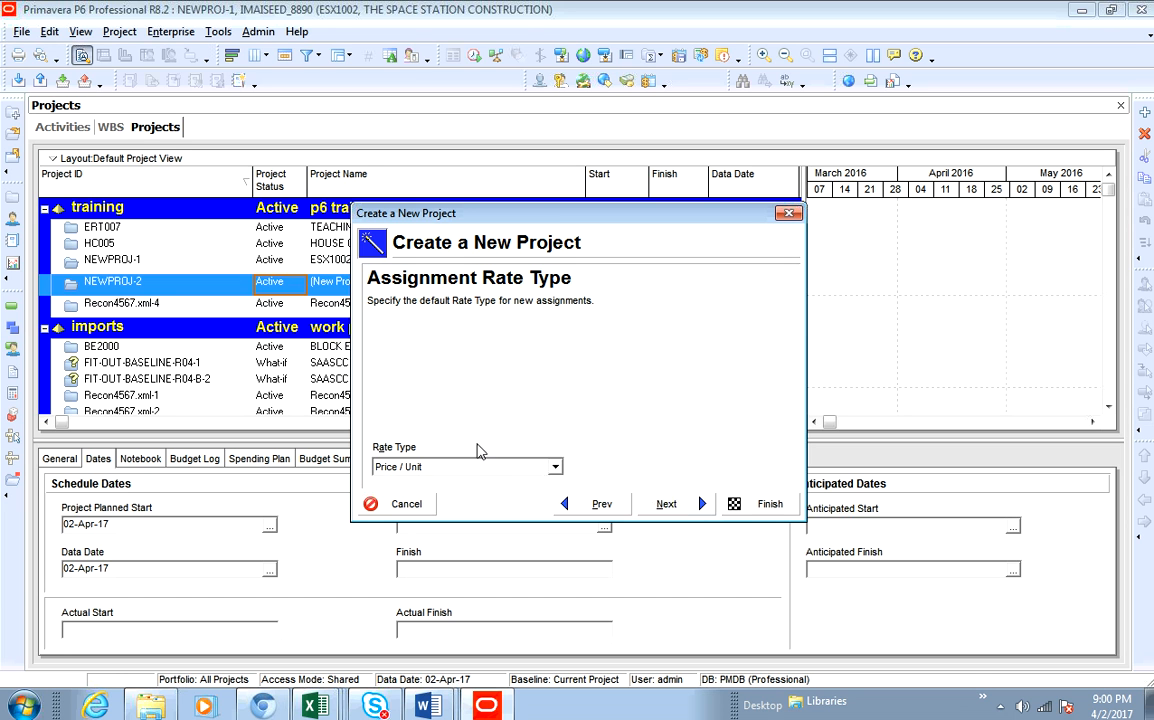
# - Set the assignment rate type to Price / Unit and finish creating the project
pyautogui.click(397, 467)
pyautogui.click(425, 470)
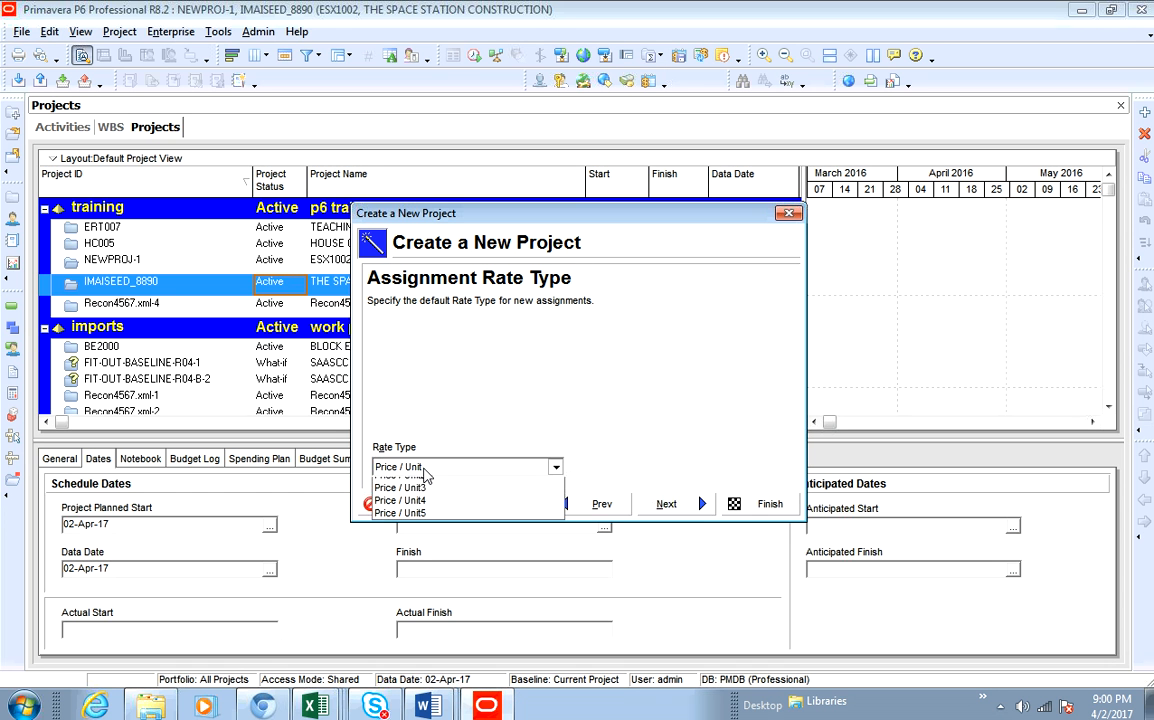
pyautogui.click(422, 485)
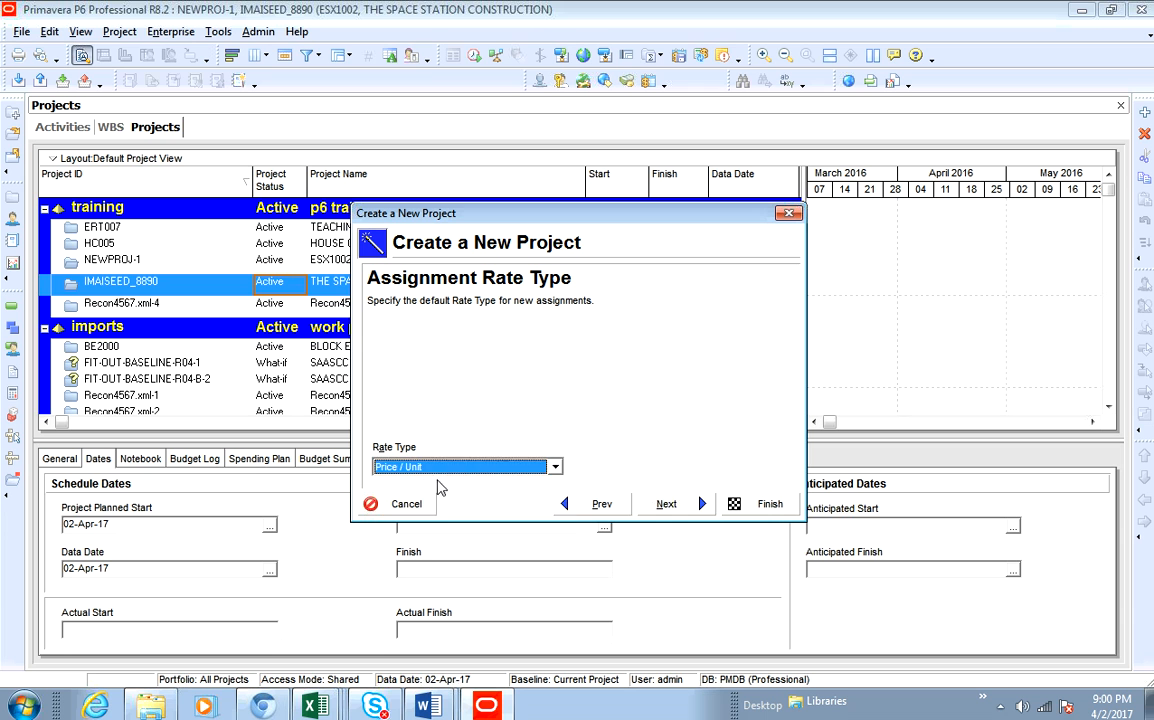
pyautogui.click(664, 504)
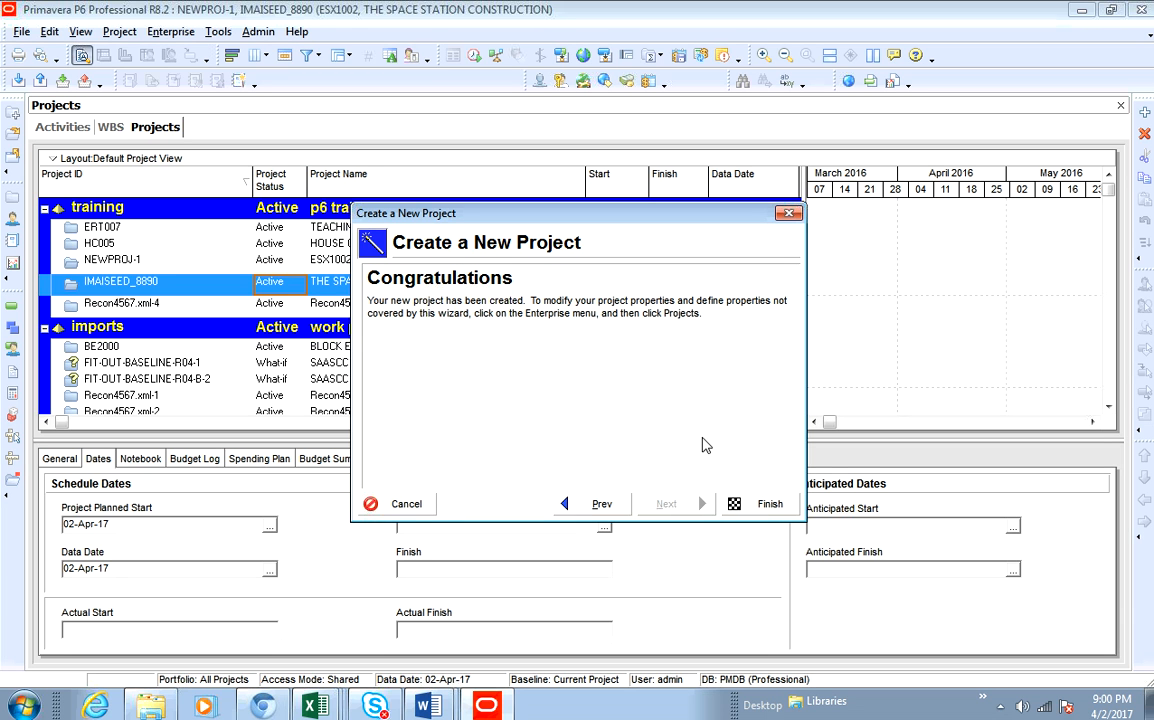
pyautogui.click(757, 508)
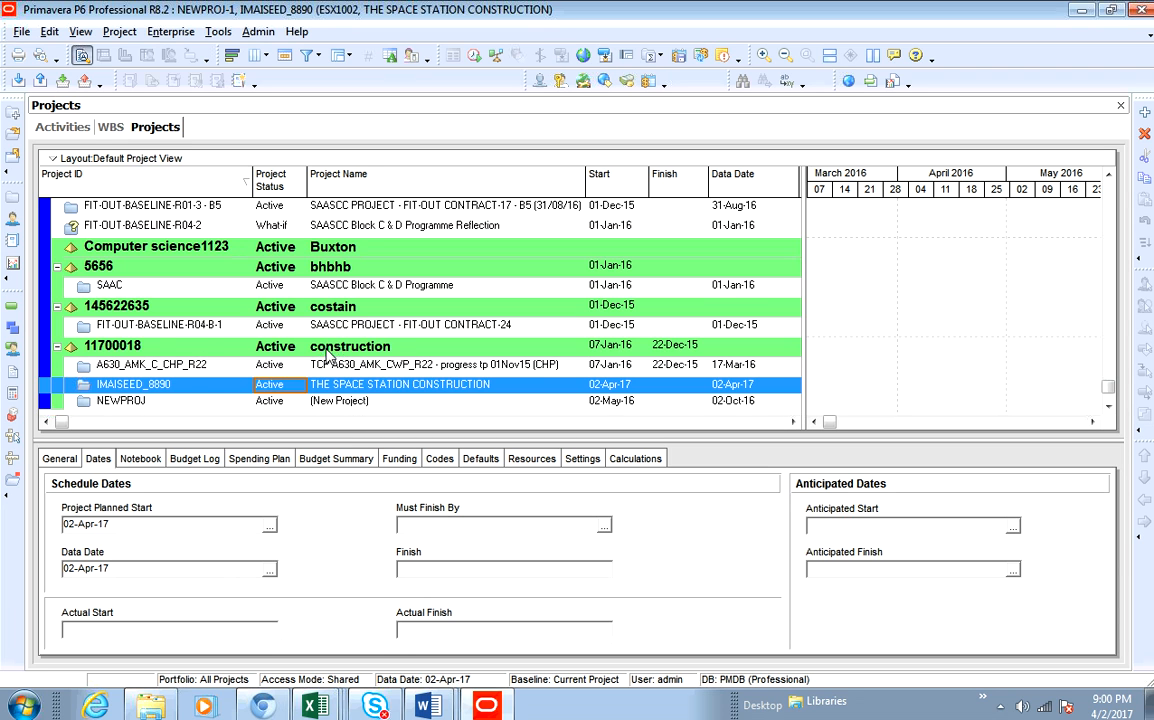
# - Open THE SPACE STATION CONSTRUCTION project in the Activities view and widen the Activity ID column
pyautogui.rightClick(377, 390)
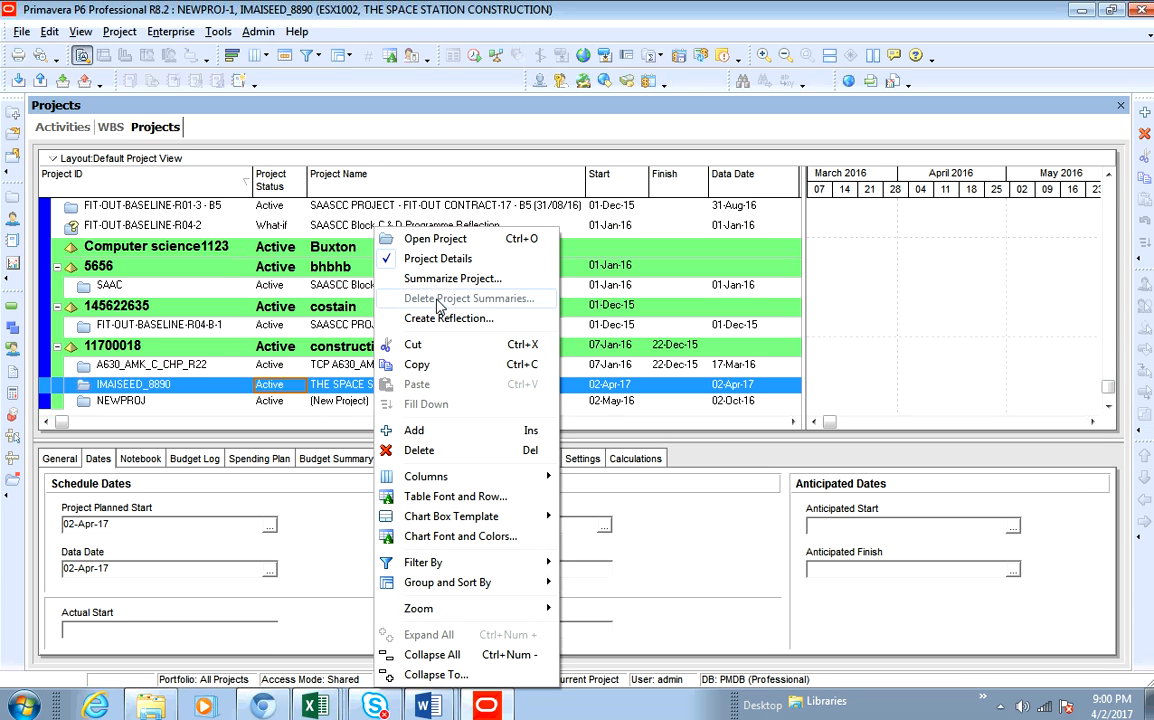
pyautogui.click(451, 241)
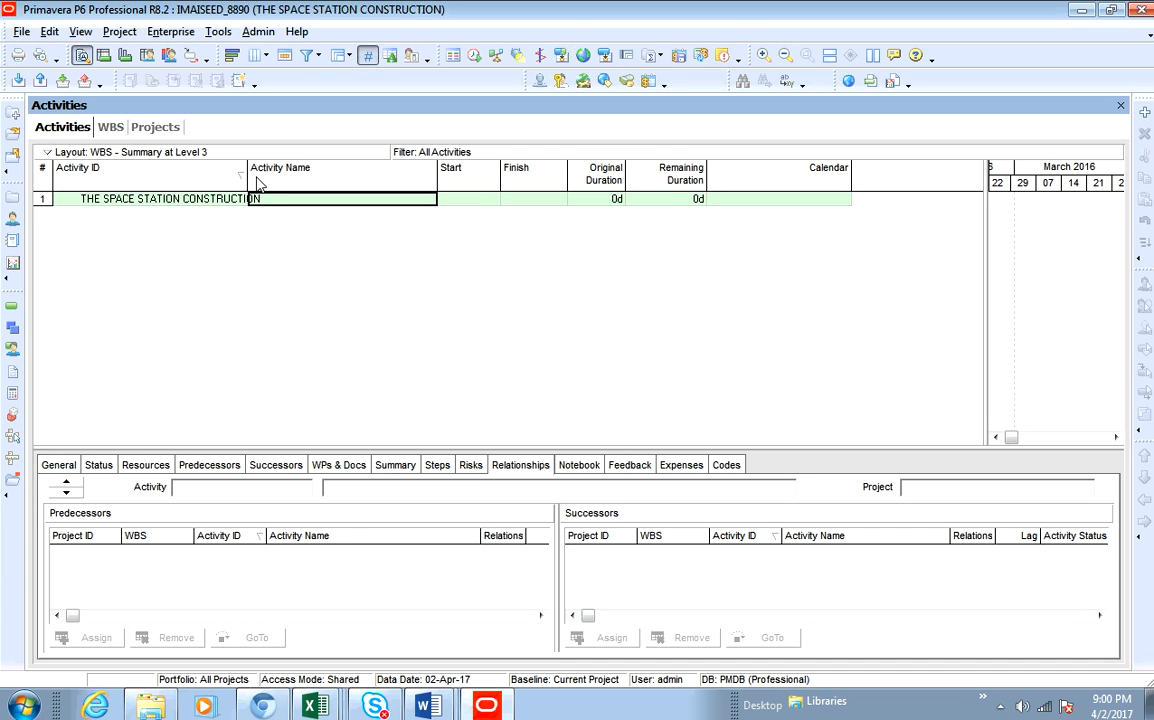
pyautogui.moveTo(256, 172); pyautogui.dragTo(278, 174)
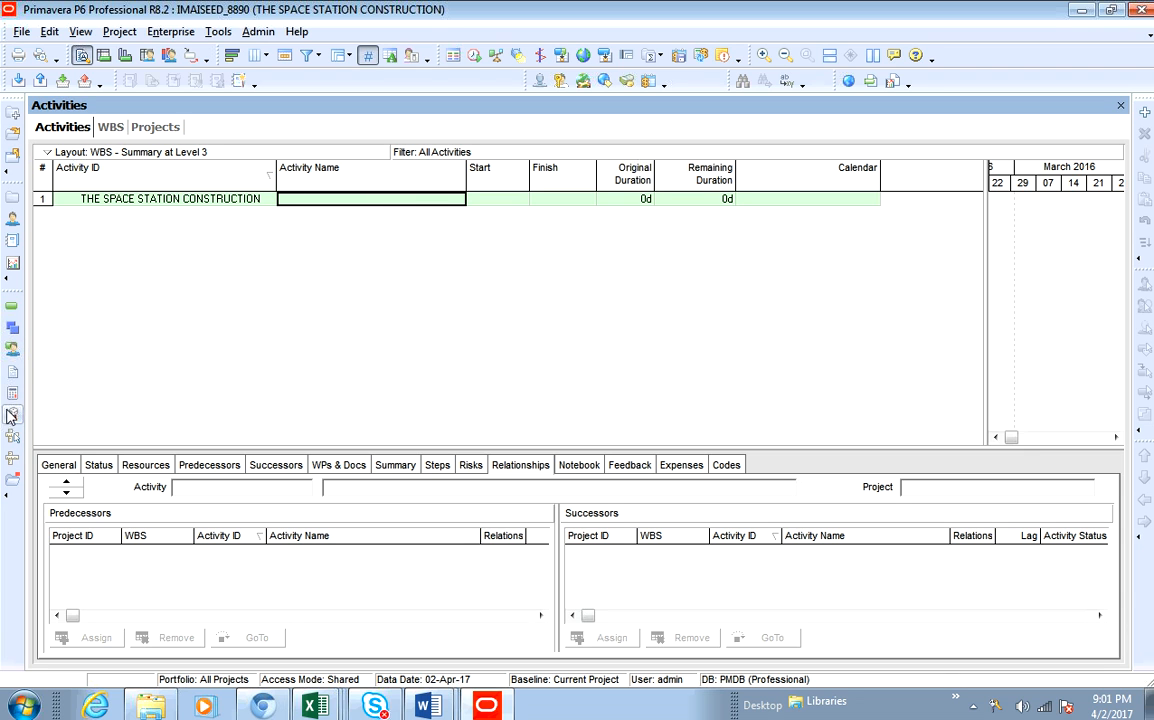
# - Switch to the WBS view and widen the Project ID column
pyautogui.click(13, 333)
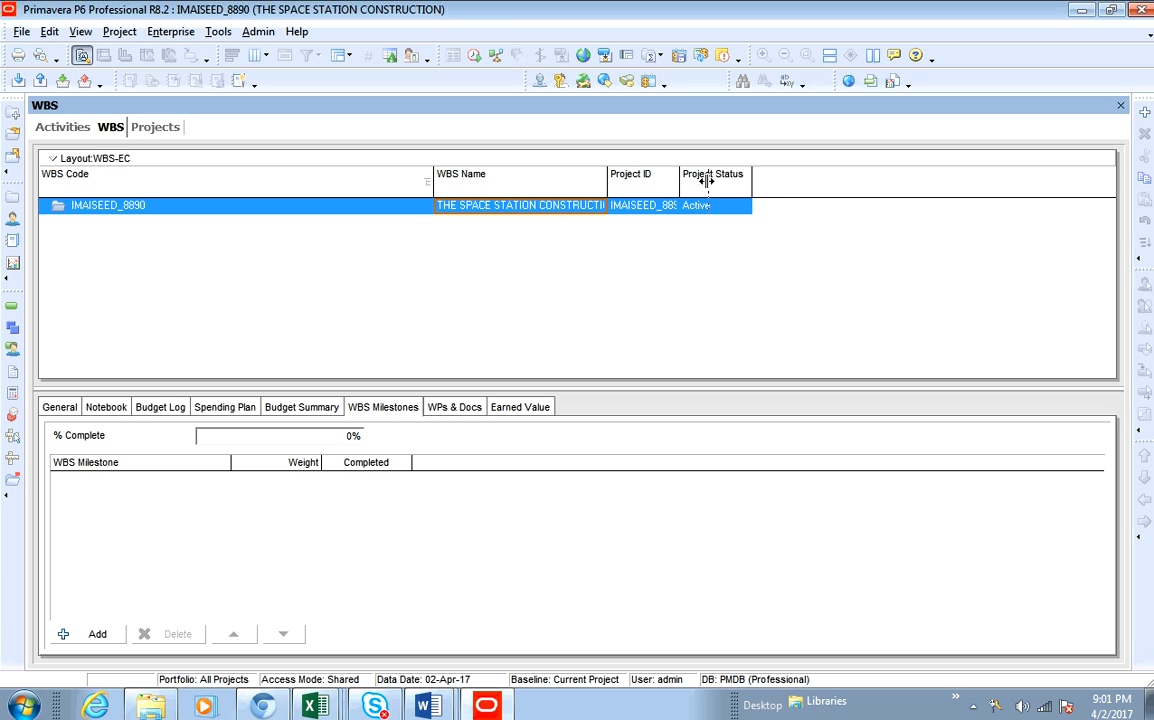
pyautogui.moveTo(706, 180); pyautogui.dragTo(714, 177)
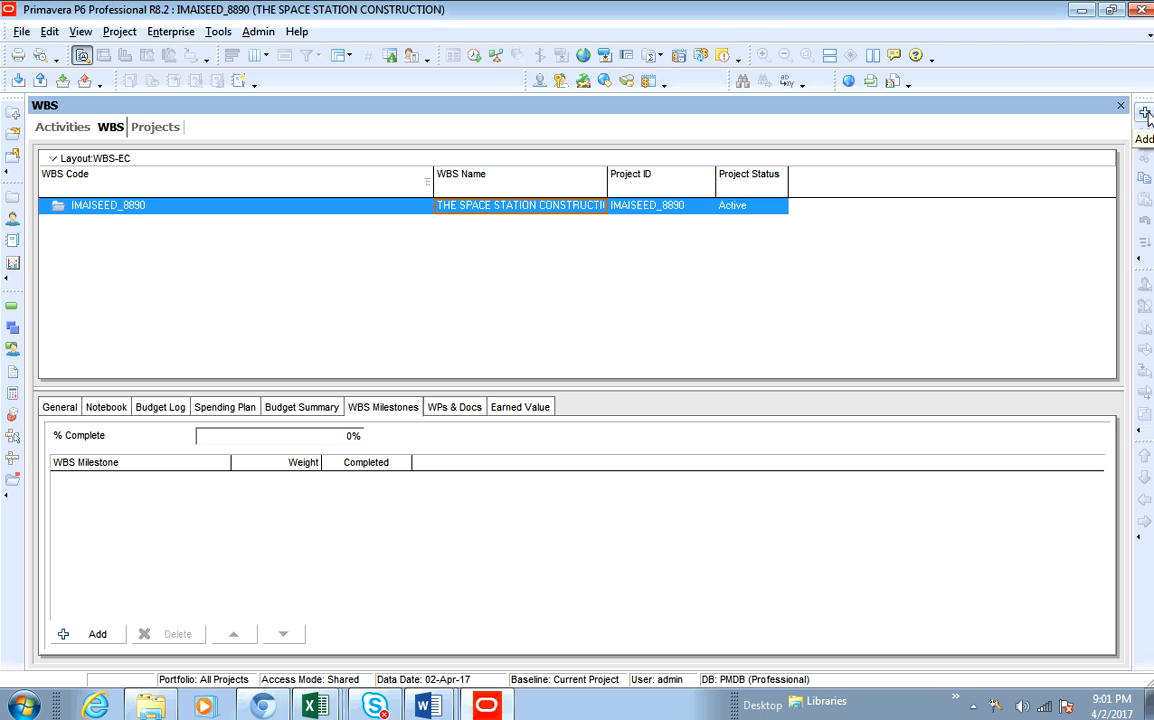
# - Add a new WBS element beneath the project's root WBS node
pyautogui.rightClick(389, 219)
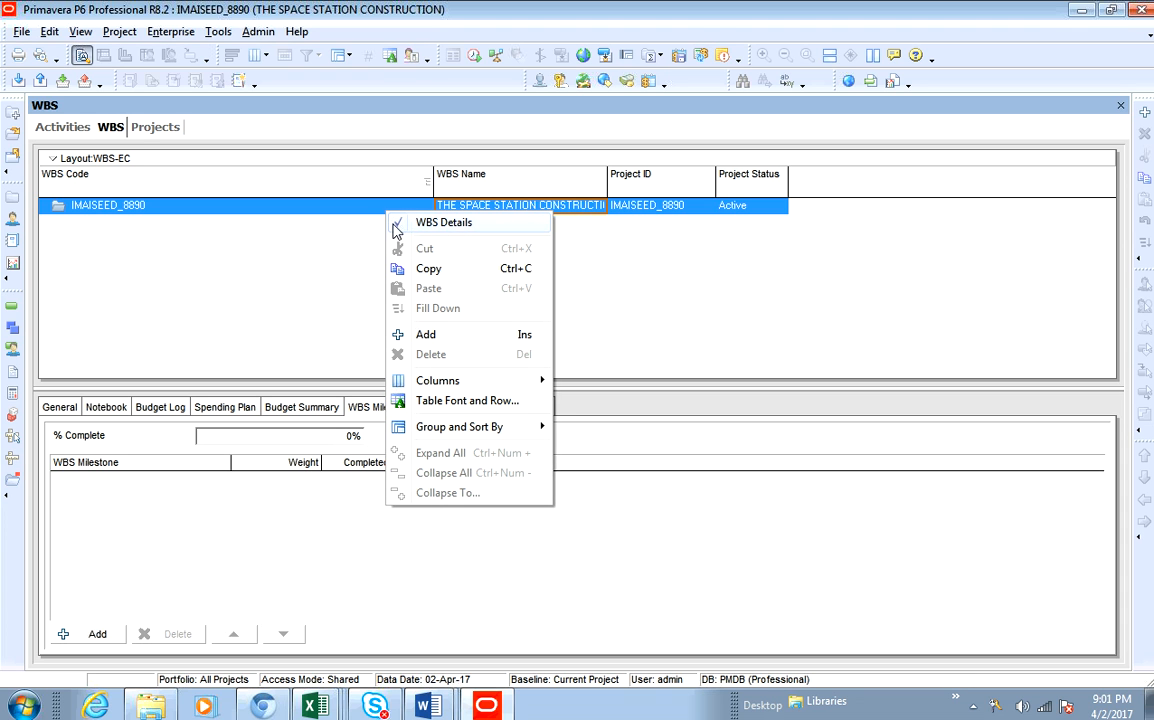
pyautogui.click(454, 337)
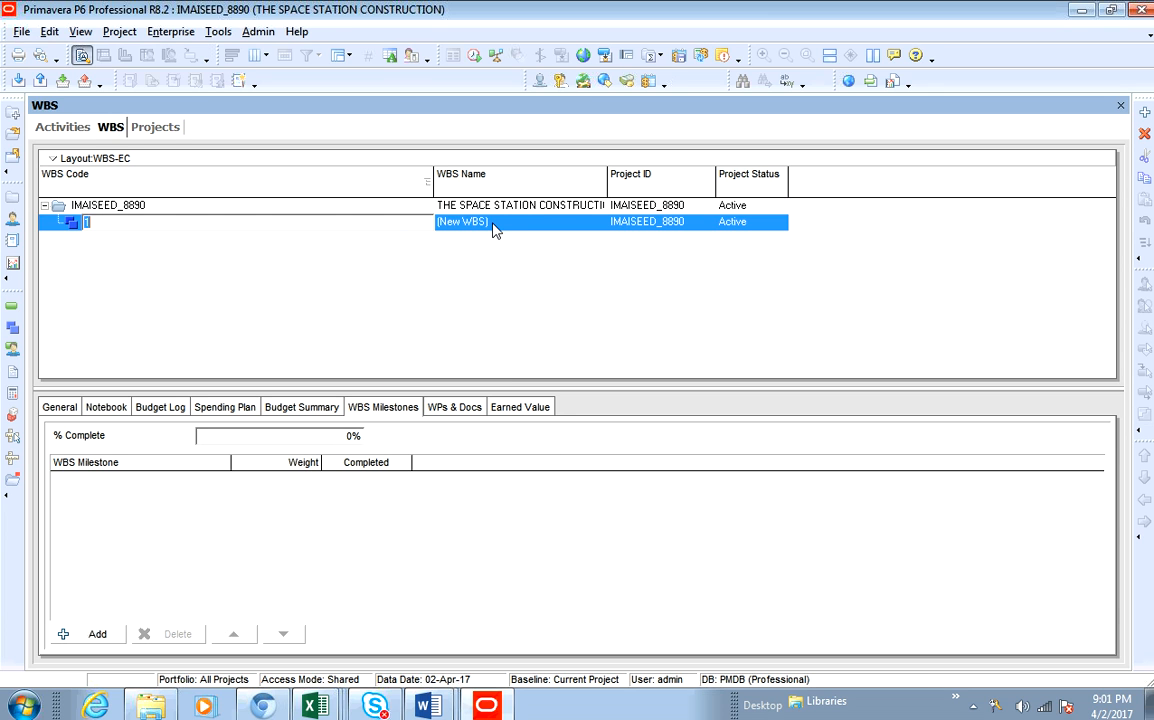
pyautogui.click(102, 226)
pyautogui.click(486, 229)
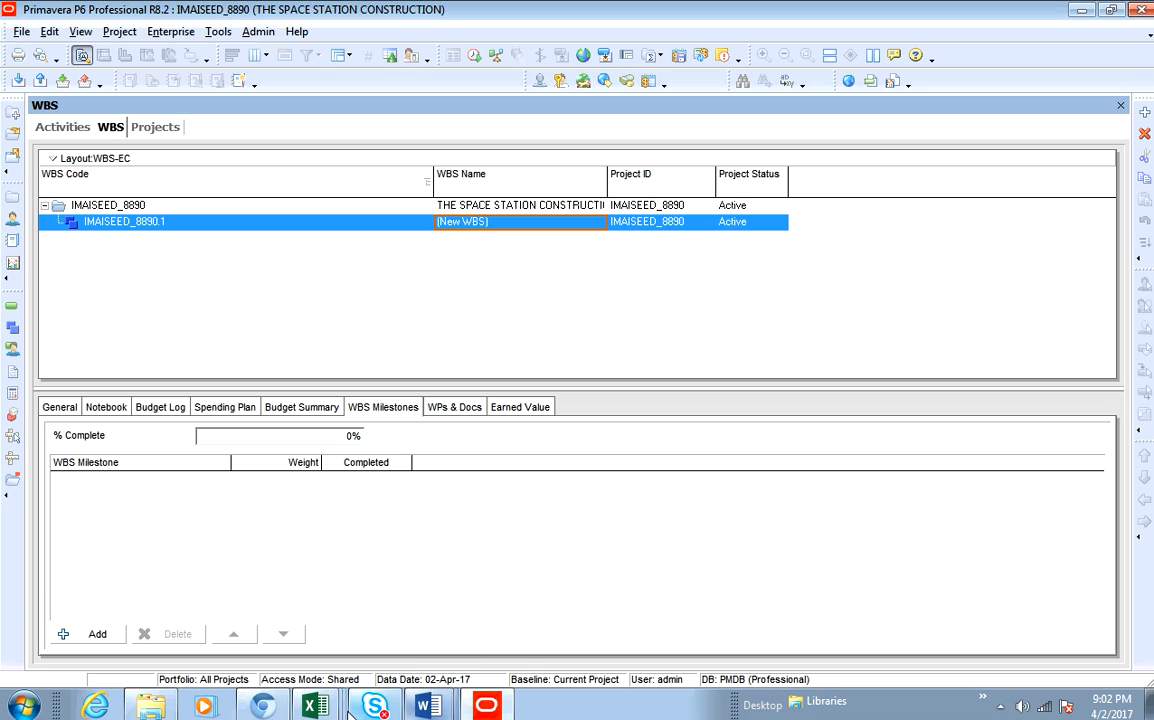
# - Switch to Excel and examine the activity list in the Book 4 assignment workbook
pyautogui.click(316, 707)
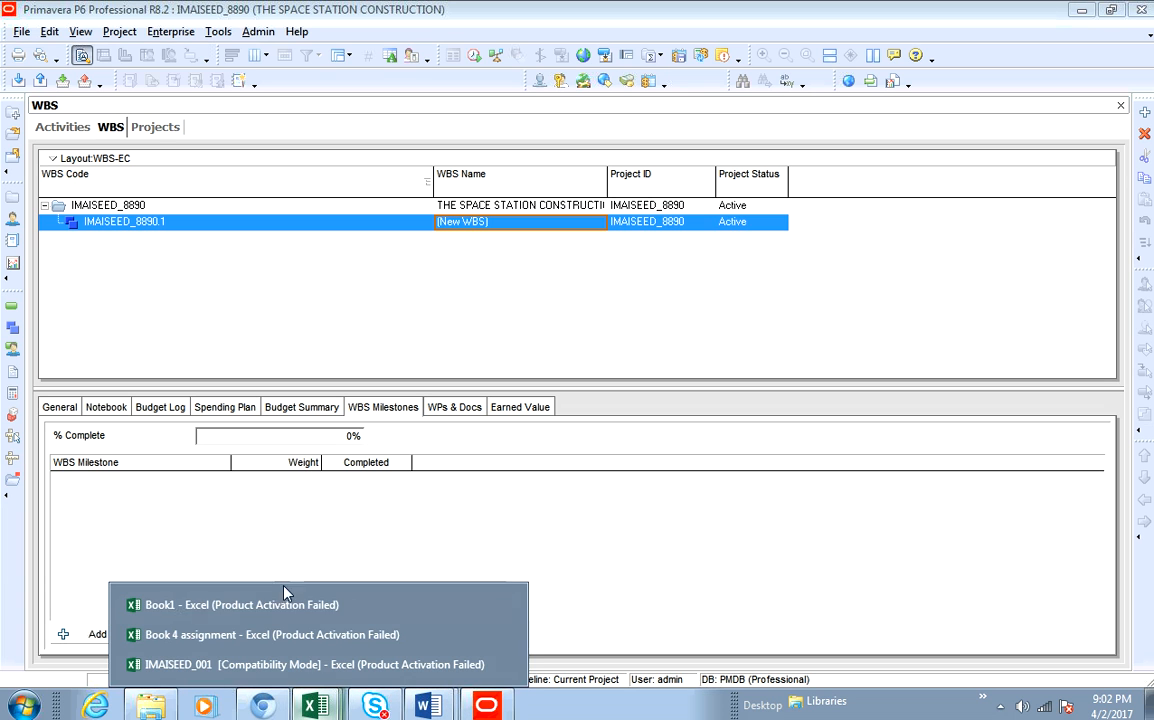
pyautogui.click(187, 637)
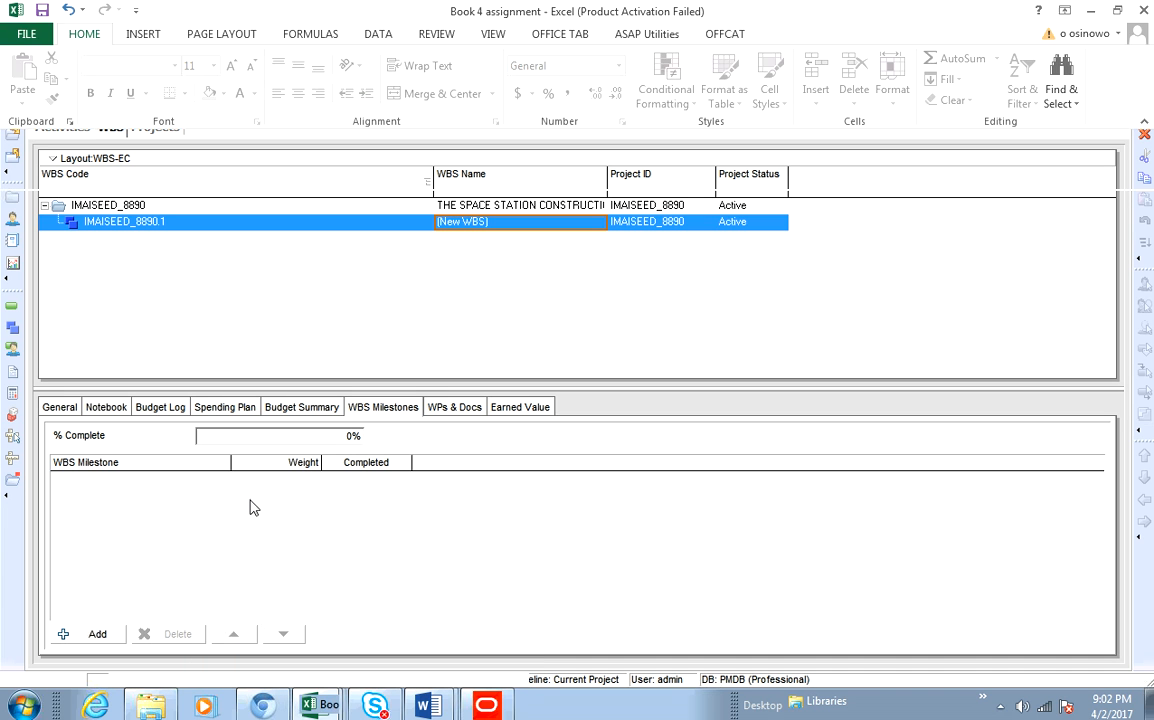
pyautogui.hotkey('ctrl', 'Tab')
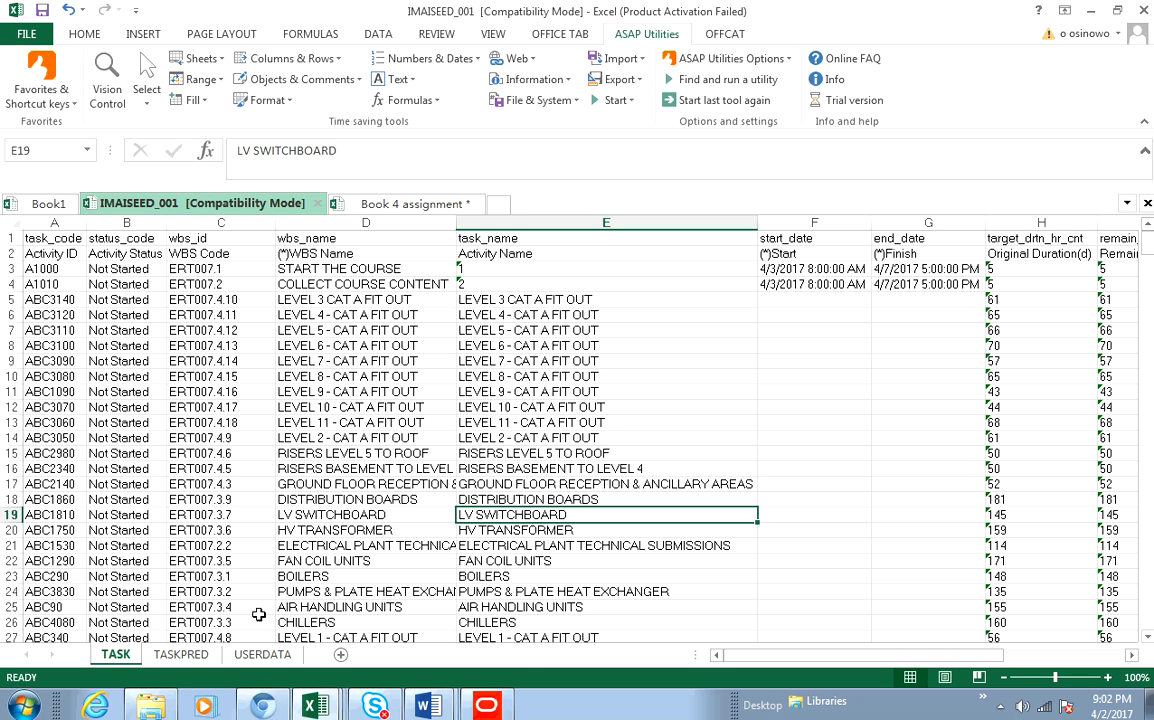
pyautogui.click(321, 707)
pyautogui.click(232, 632)
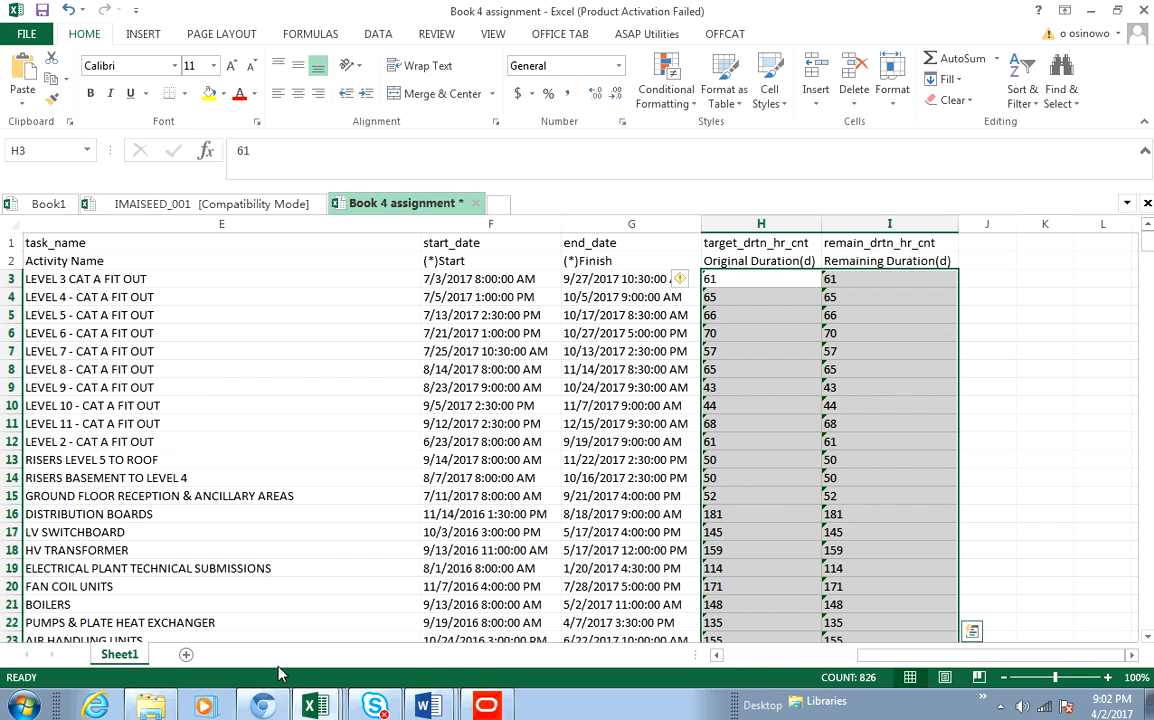
pyautogui.click(782, 656)
pyautogui.moveTo(780, 656); pyautogui.dragTo(764, 656)
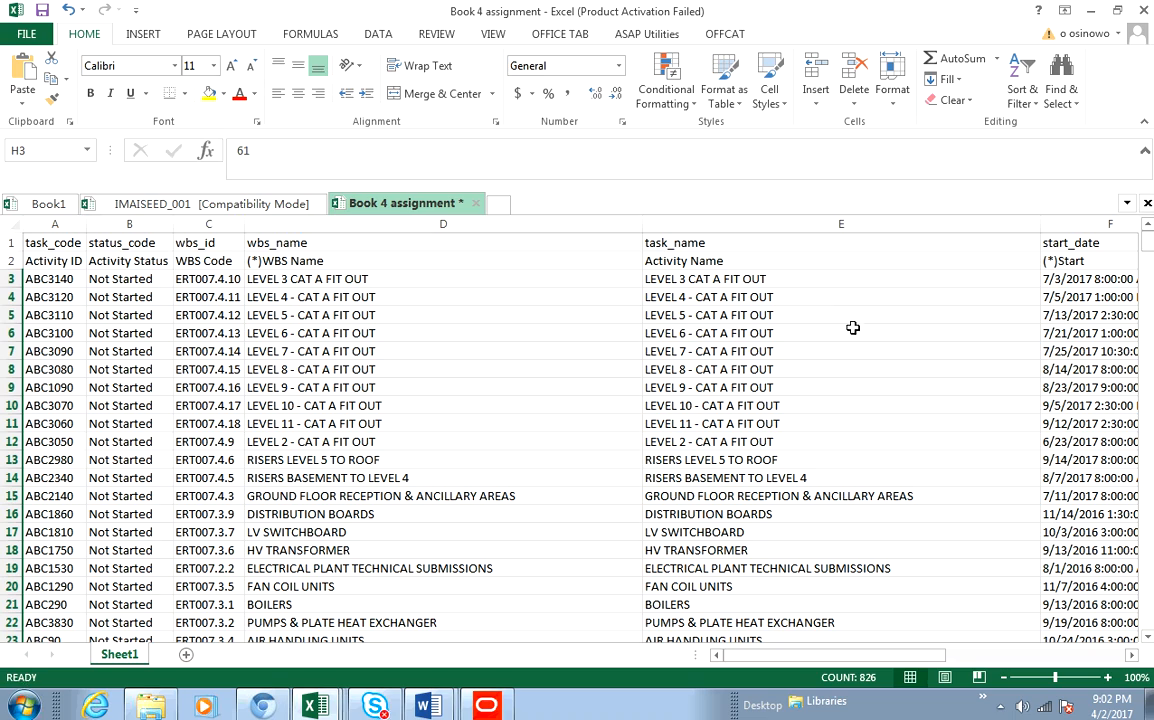
pyautogui.moveTo(1149, 258); pyautogui.dragTo(1149, 312)
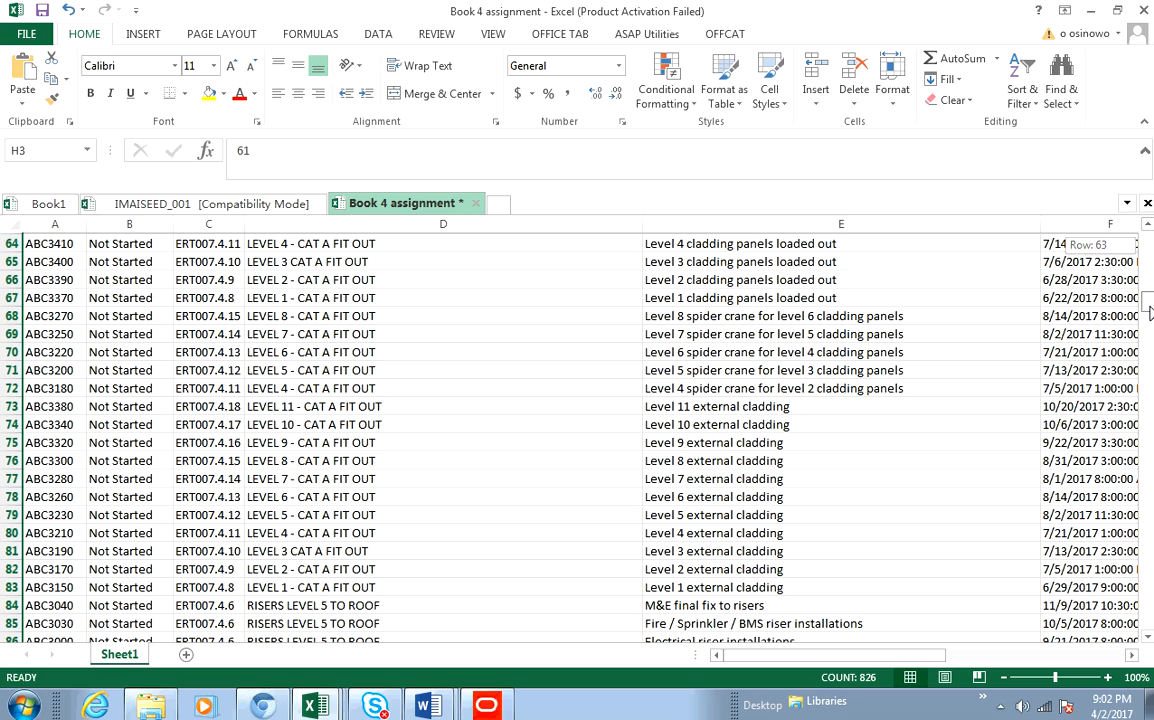
# - Scroll through the workbook and select the WBS name cells to review the activity groupings
pyautogui.moveTo(1149, 312)
pyautogui.mouseDown()
pyautogui.moveTo(1149, 283)
pyautogui.moveTo(1149, 305)
pyautogui.mouseUp()
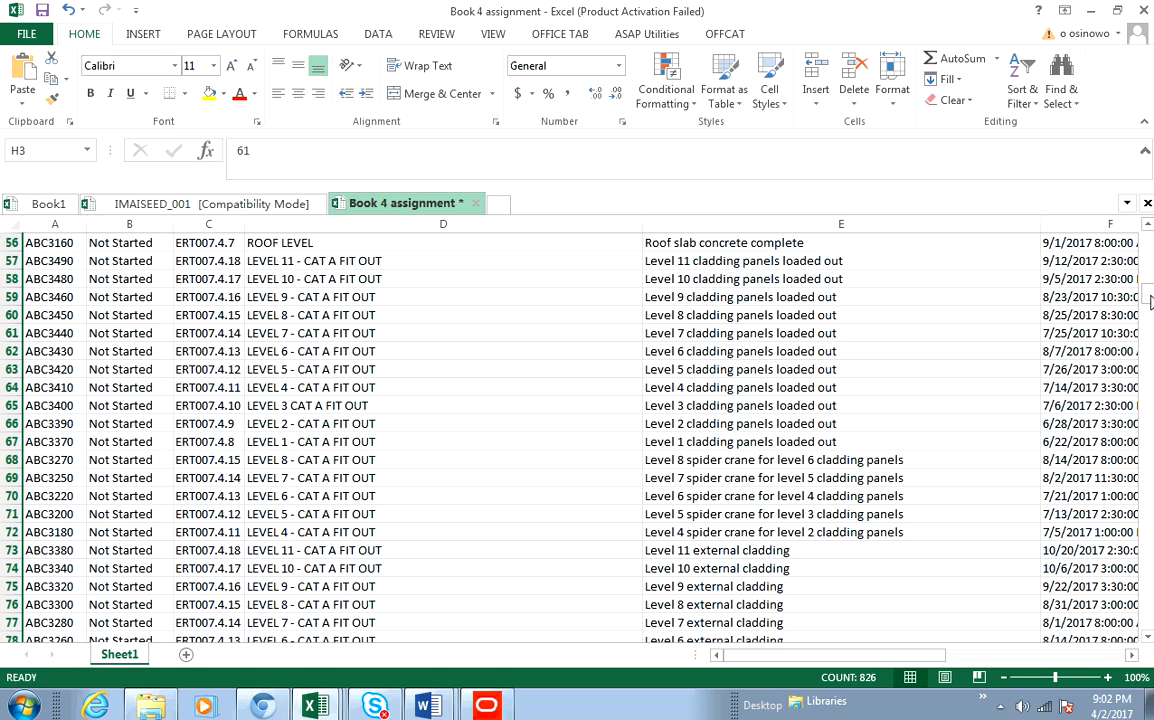
pyautogui.moveTo(1149, 298); pyautogui.dragTo(1149, 243)
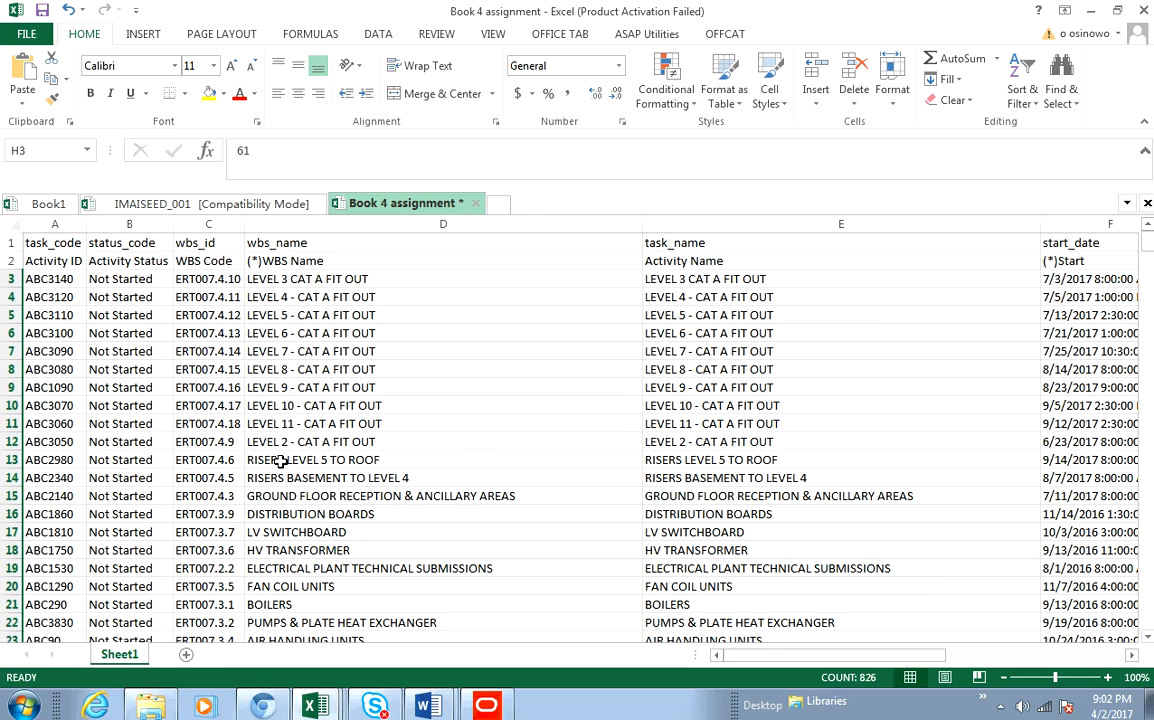
pyautogui.moveTo(282, 459); pyautogui.dragTo(330, 568)
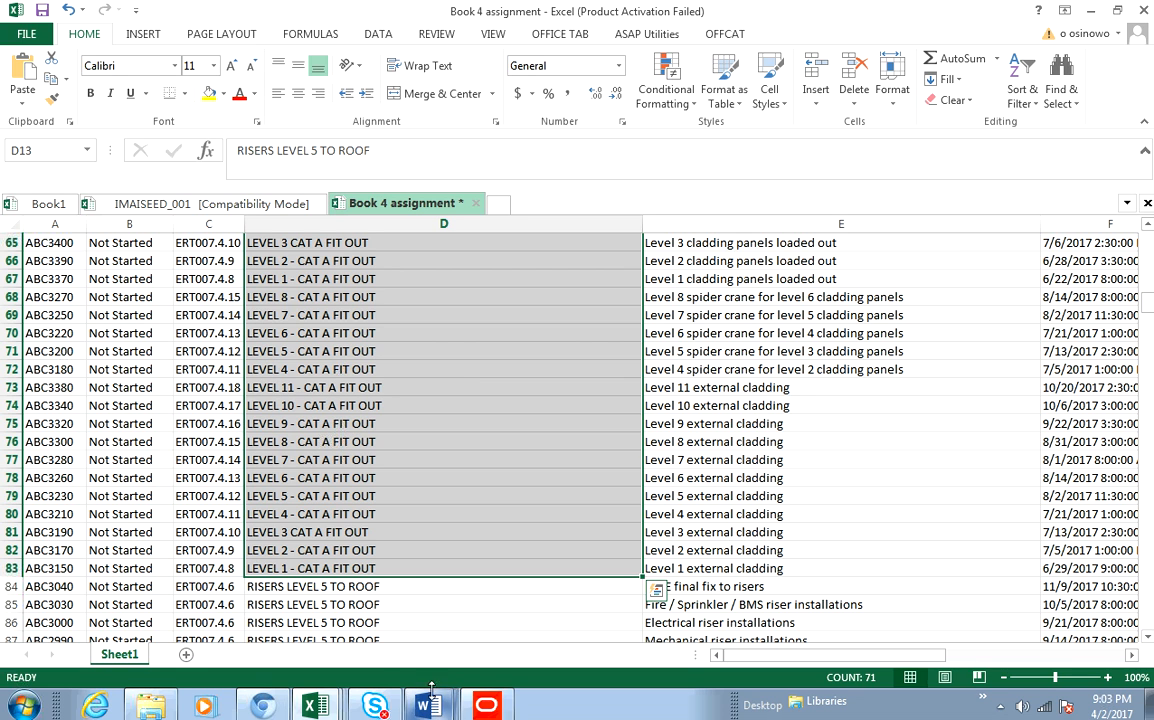
# - Switch back to Primavera P6 and add two child WBS elements beneath the first WBS element
pyautogui.click(478, 707)
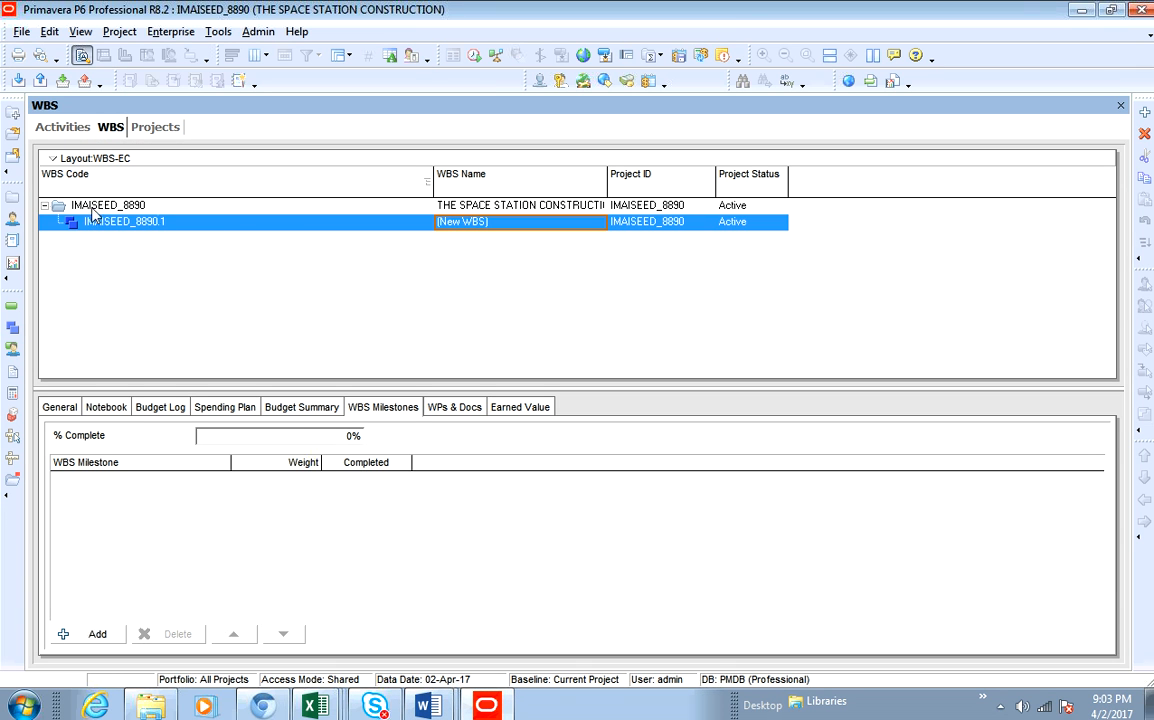
pyautogui.rightClick(466, 228)
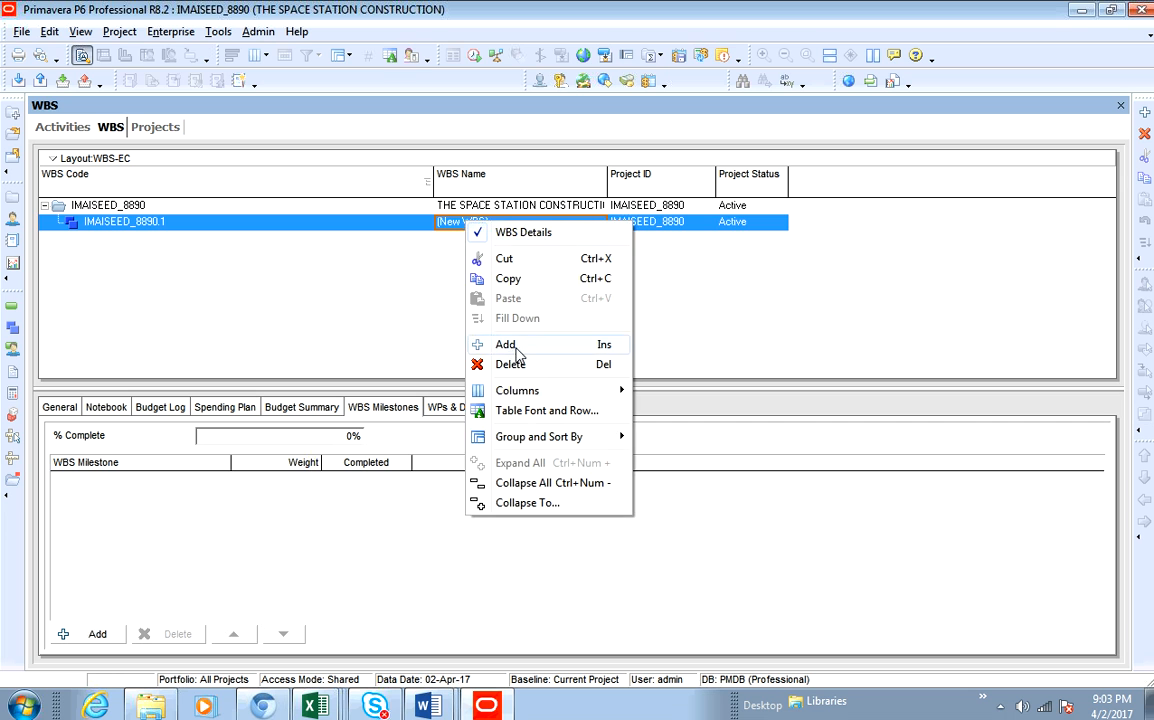
pyautogui.click(468, 311)
pyautogui.click(468, 206)
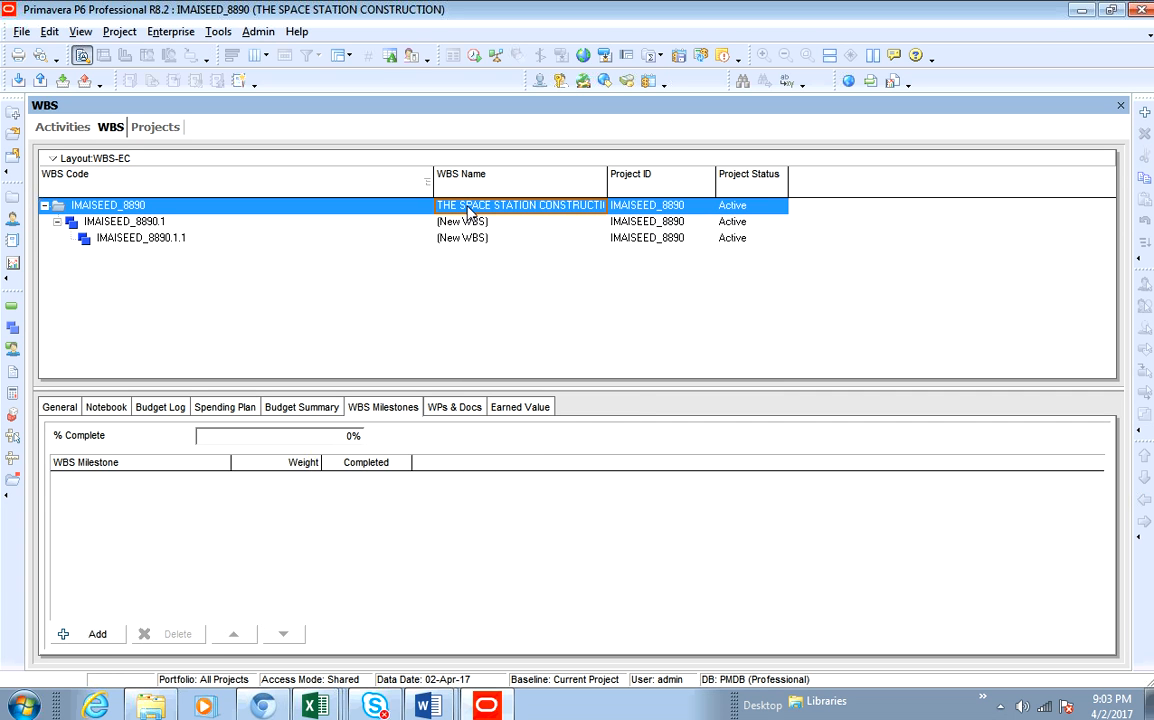
pyautogui.rightClick(468, 210)
pyautogui.click(421, 258)
pyautogui.click(163, 224)
pyautogui.rightClick(168, 230)
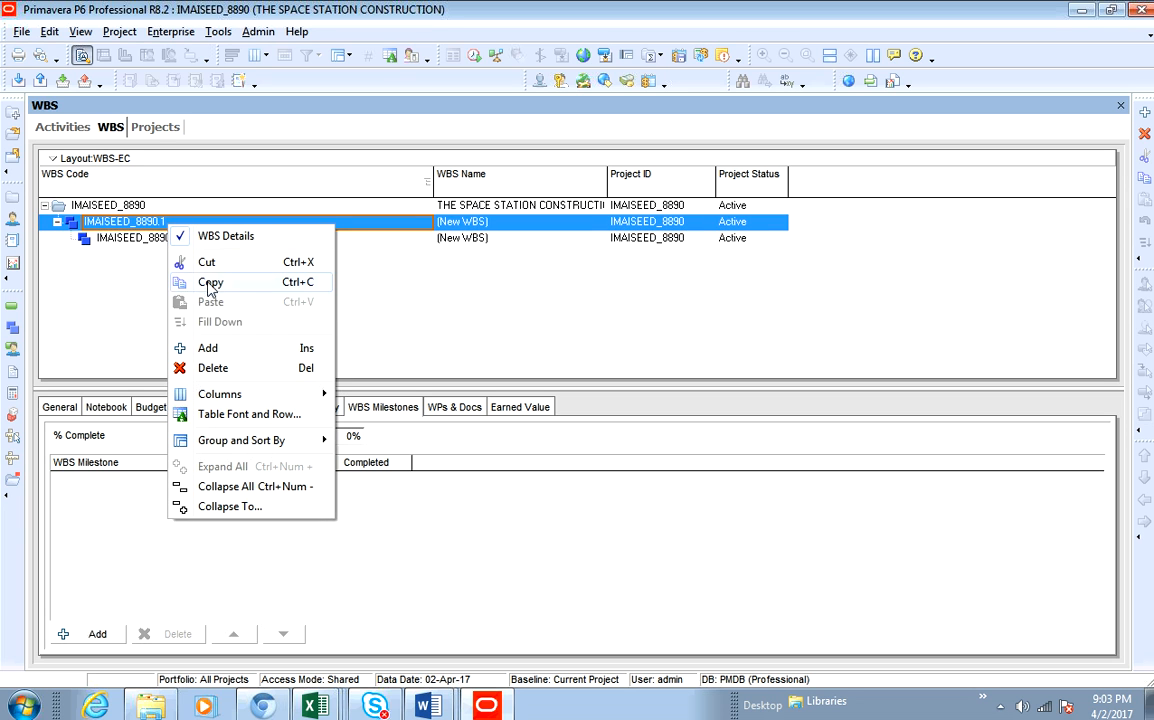
pyautogui.click(229, 343)
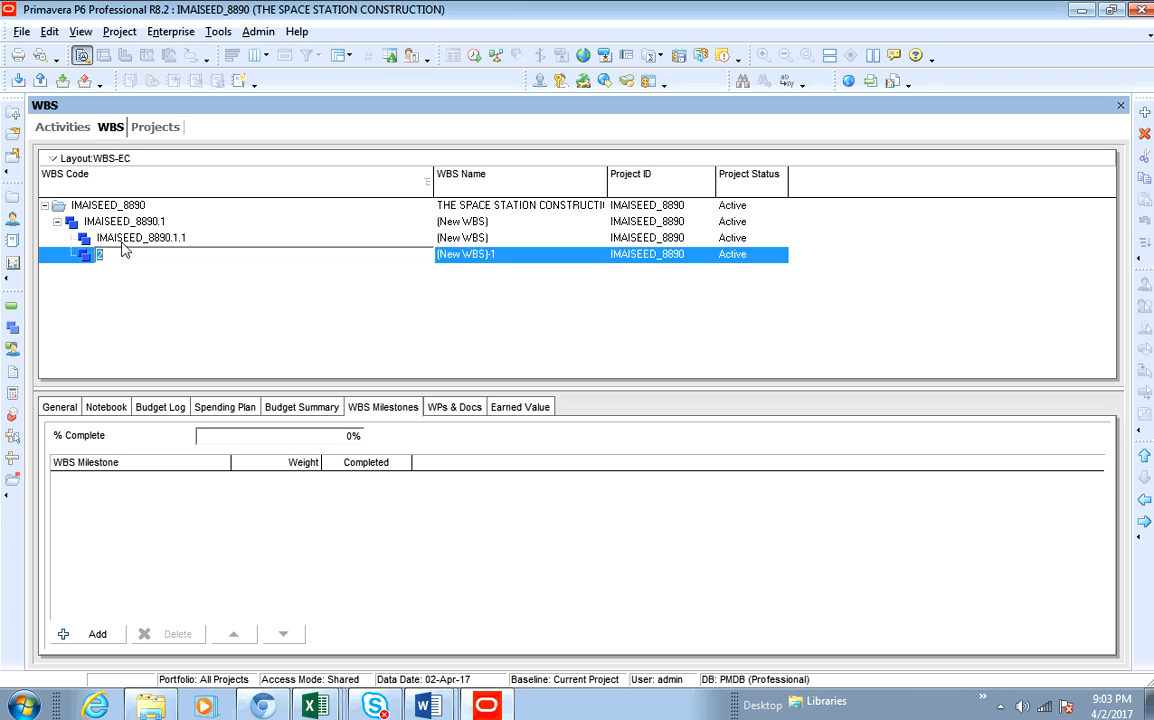
# - Promote both child WBS elements to the project level and move the last one to the end of the list
pyautogui.click(148, 240)
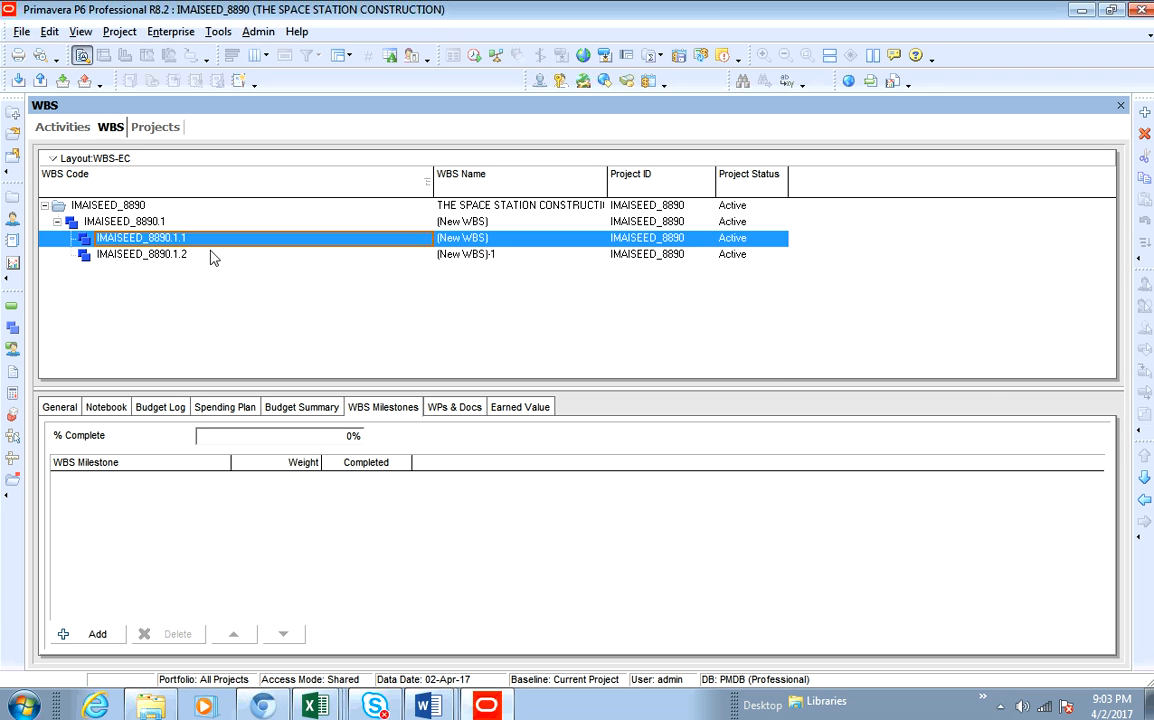
pyautogui.click(1145, 501)
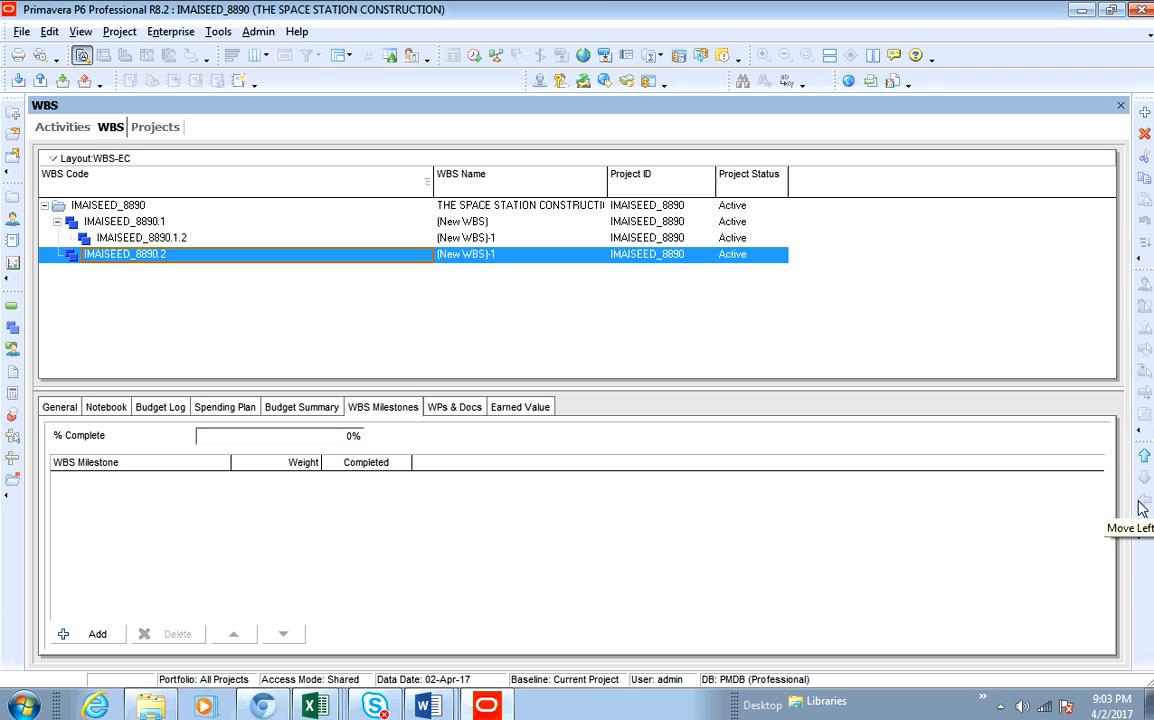
pyautogui.click(190, 242)
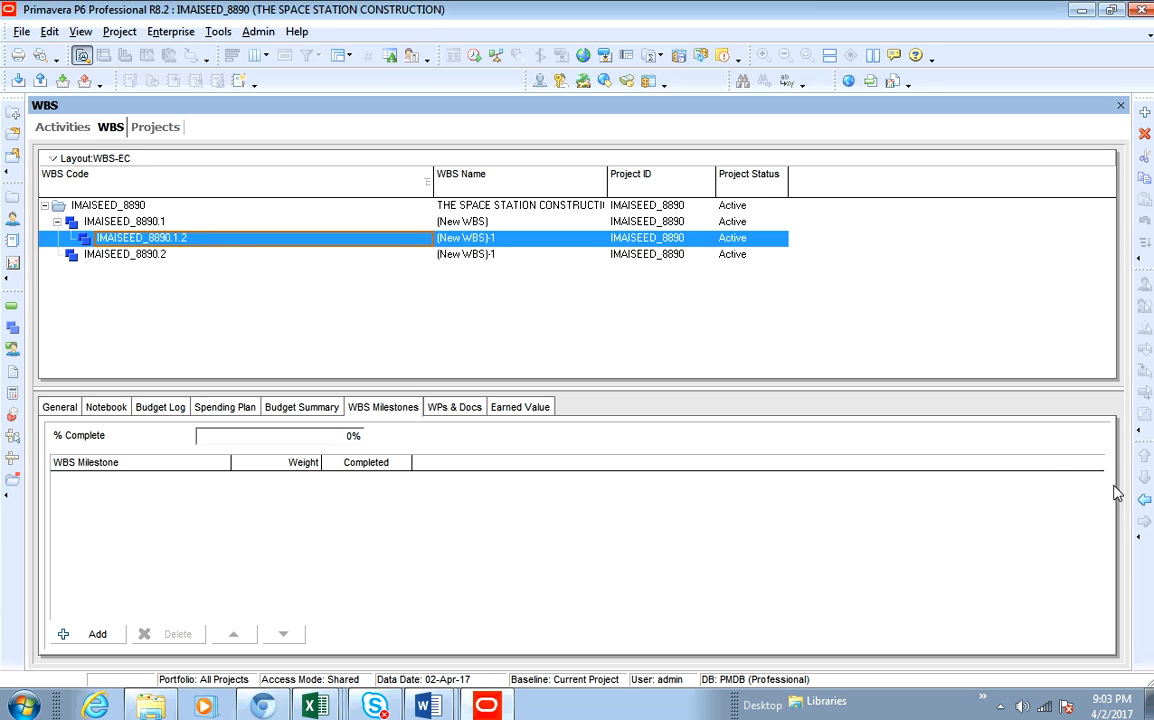
pyautogui.click(1145, 501)
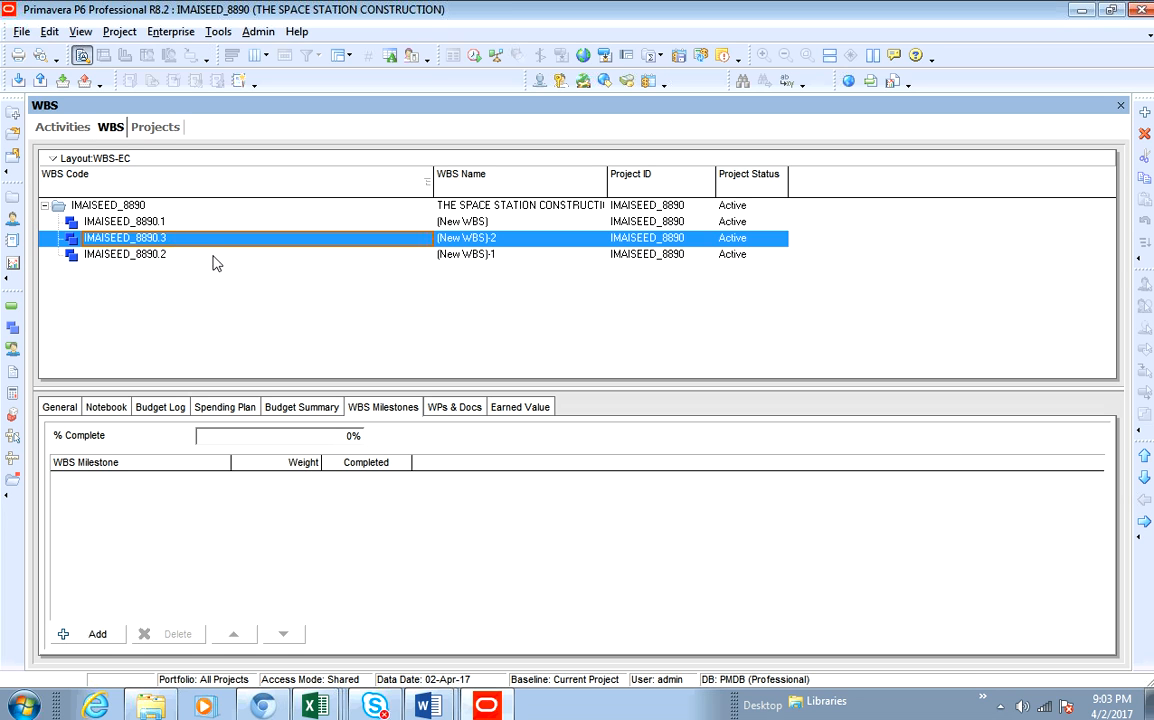
pyautogui.click(1145, 479)
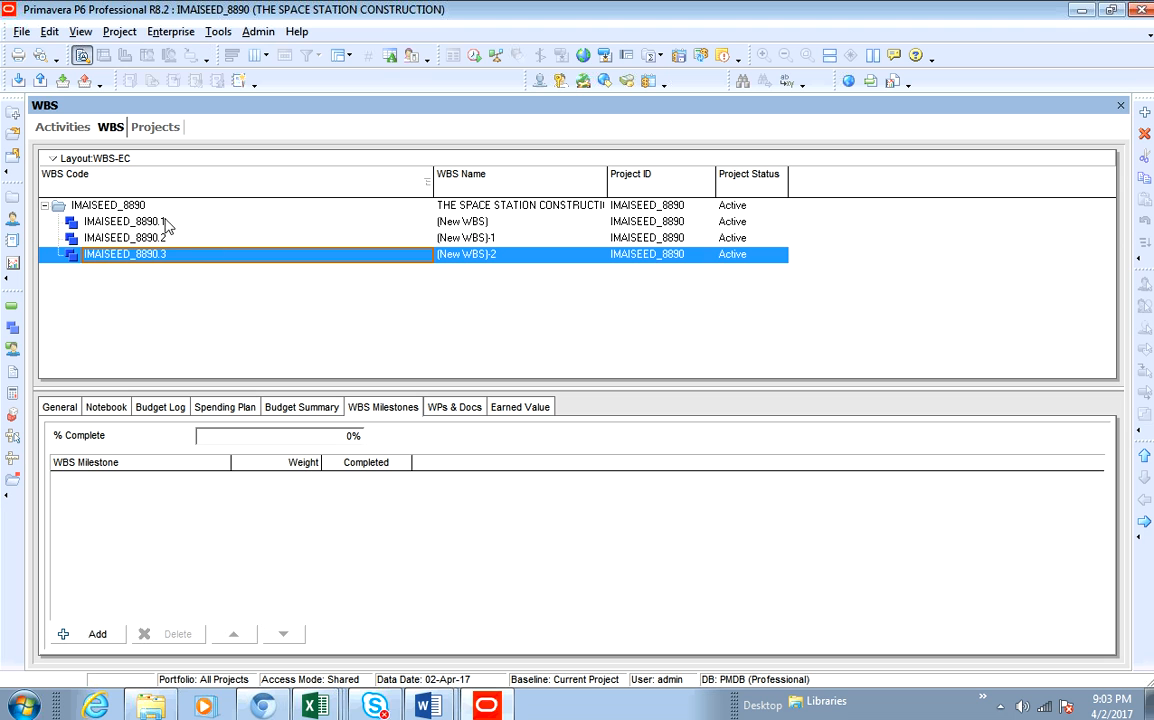
# - Add a fourth WBS element under the project root and move it down to the end of the list
pyautogui.click(479, 207)
pyautogui.rightClick(479, 207)
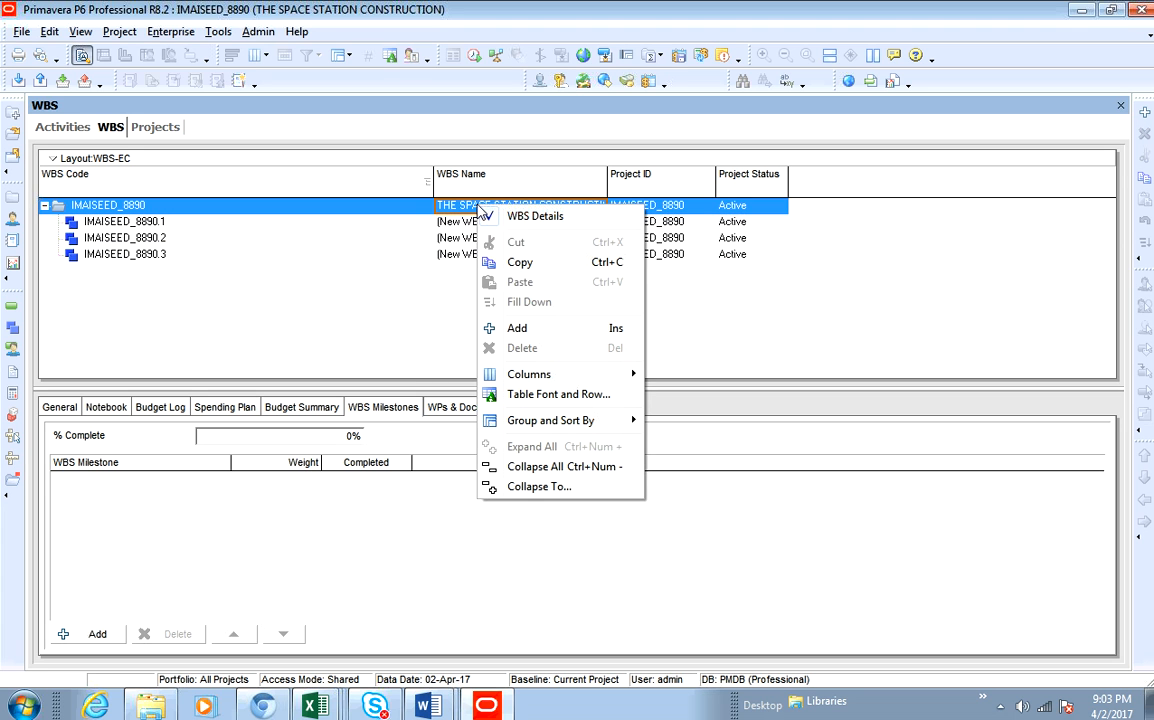
pyautogui.click(517, 328)
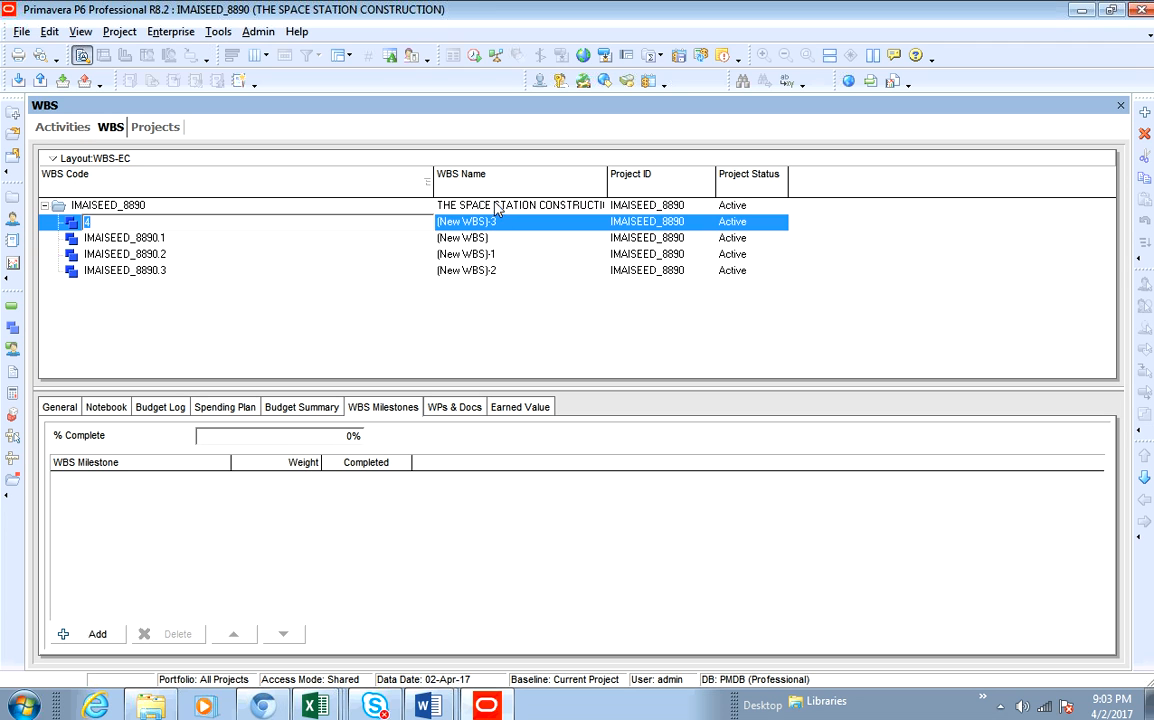
pyautogui.click(1144, 479)
pyautogui.click(1144, 479)
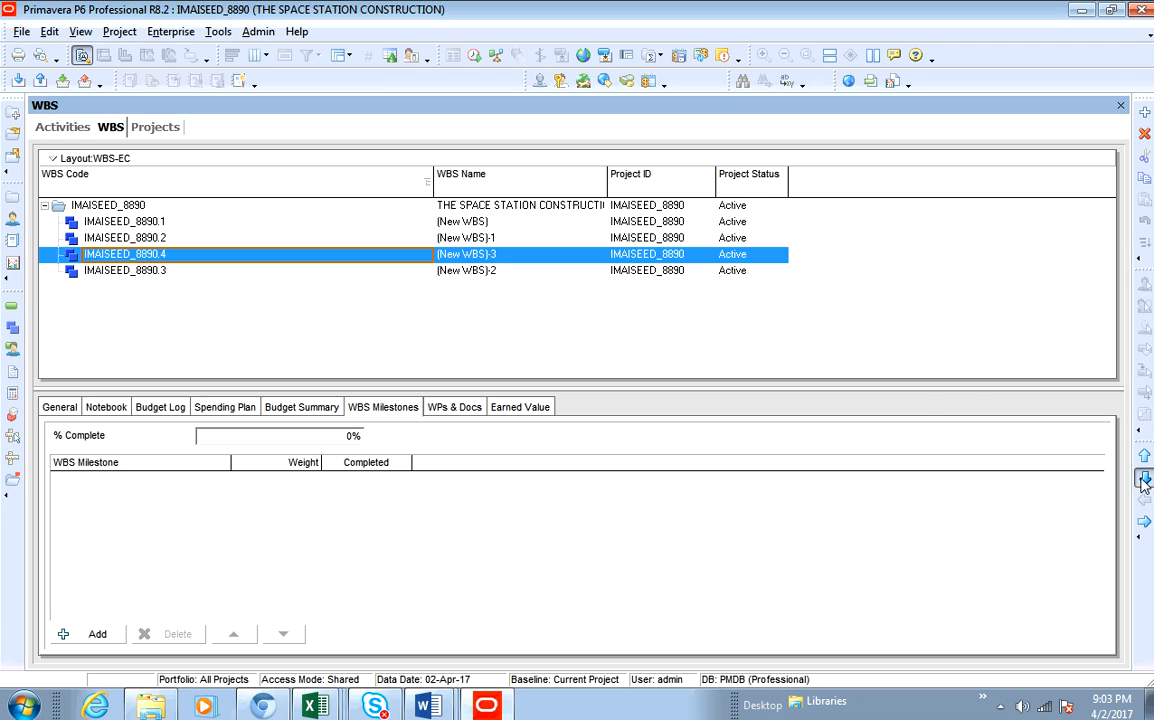
pyautogui.click(1144, 479)
# - Add a fifth WBS element under the project root and place it at the end of the list
pyautogui.click(505, 208)
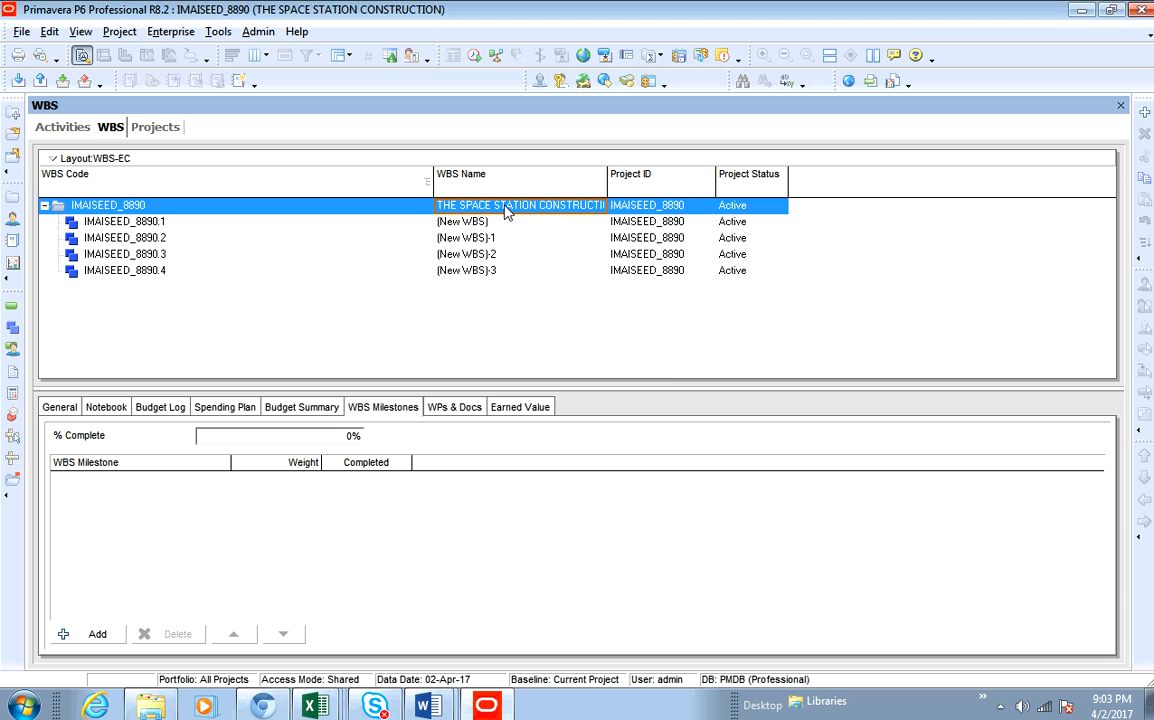
pyautogui.rightClick(505, 208)
pyautogui.click(554, 328)
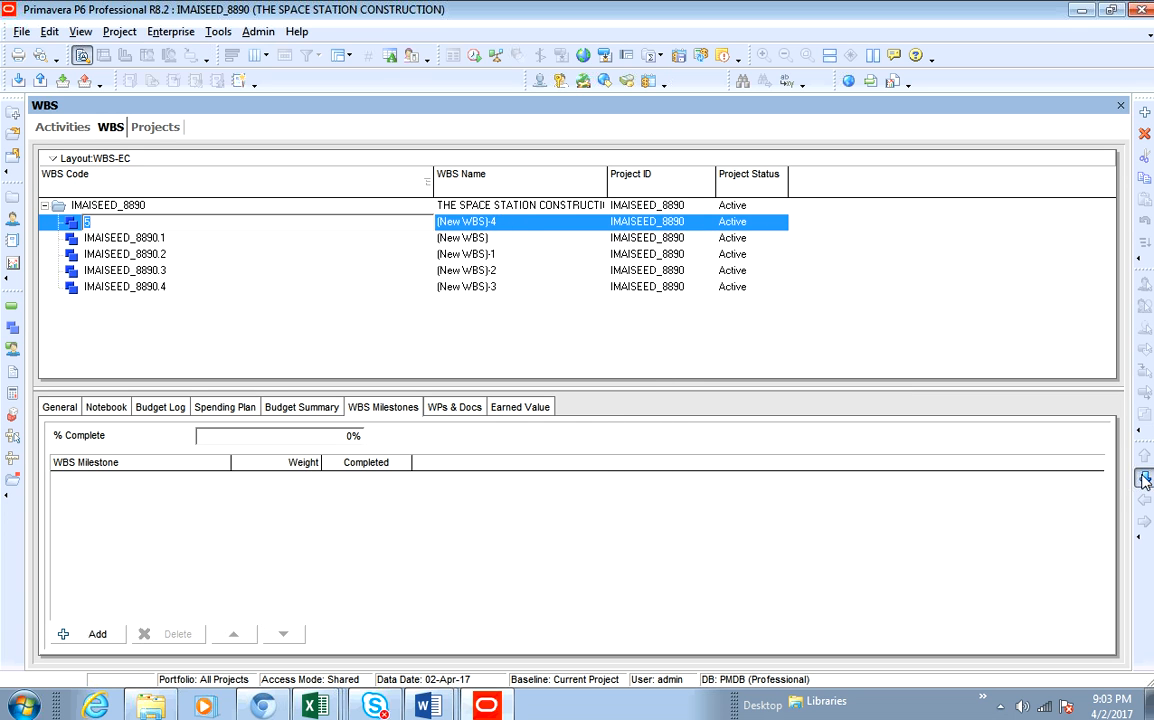
pyautogui.press('Return')
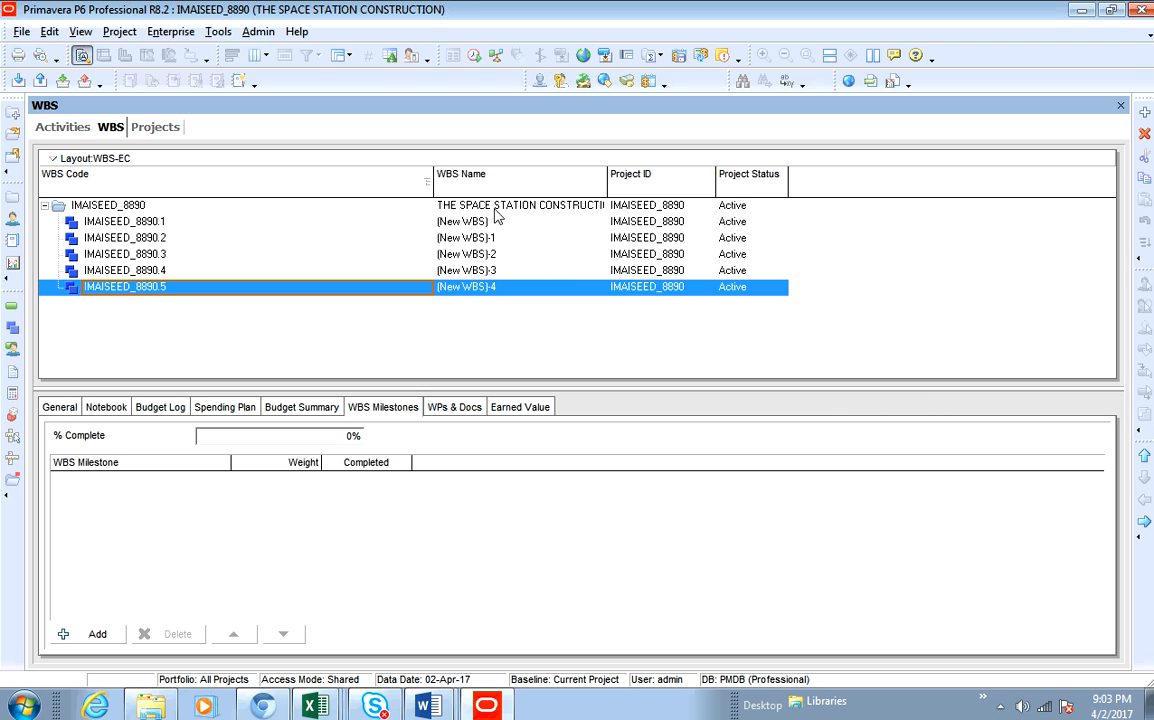
# - Add three more WBS elements, outdenting each new child to the project level below the existing ones
pyautogui.rightClick(472, 288)
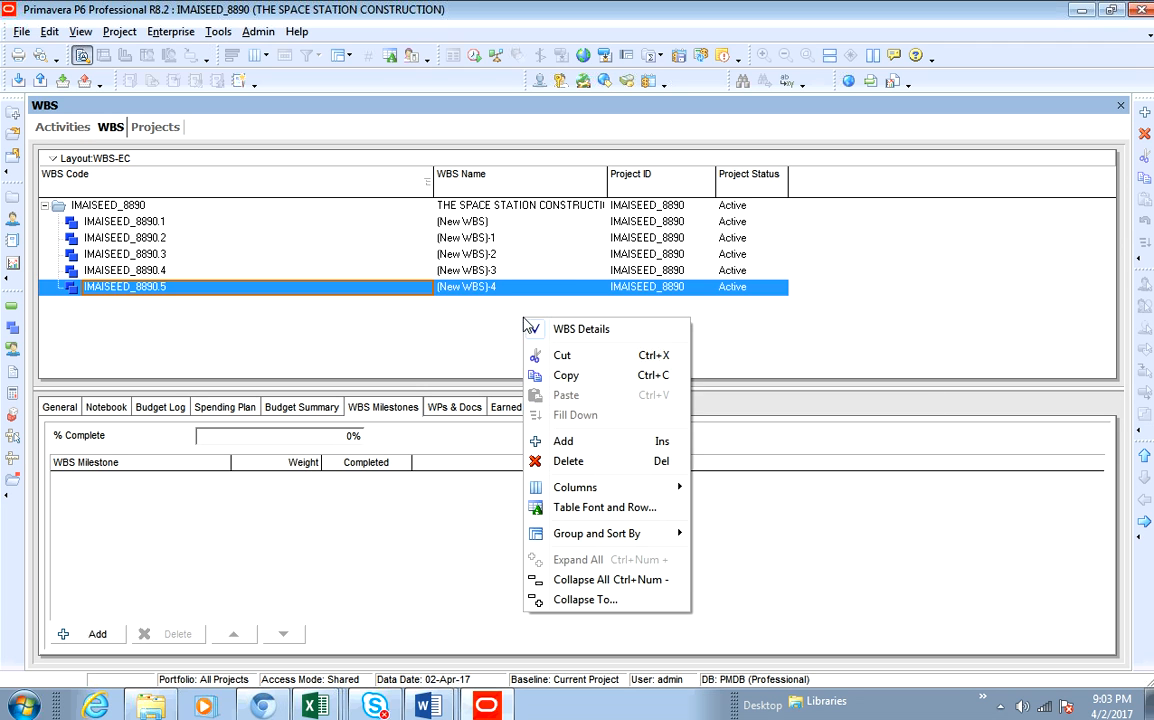
pyautogui.click(532, 402)
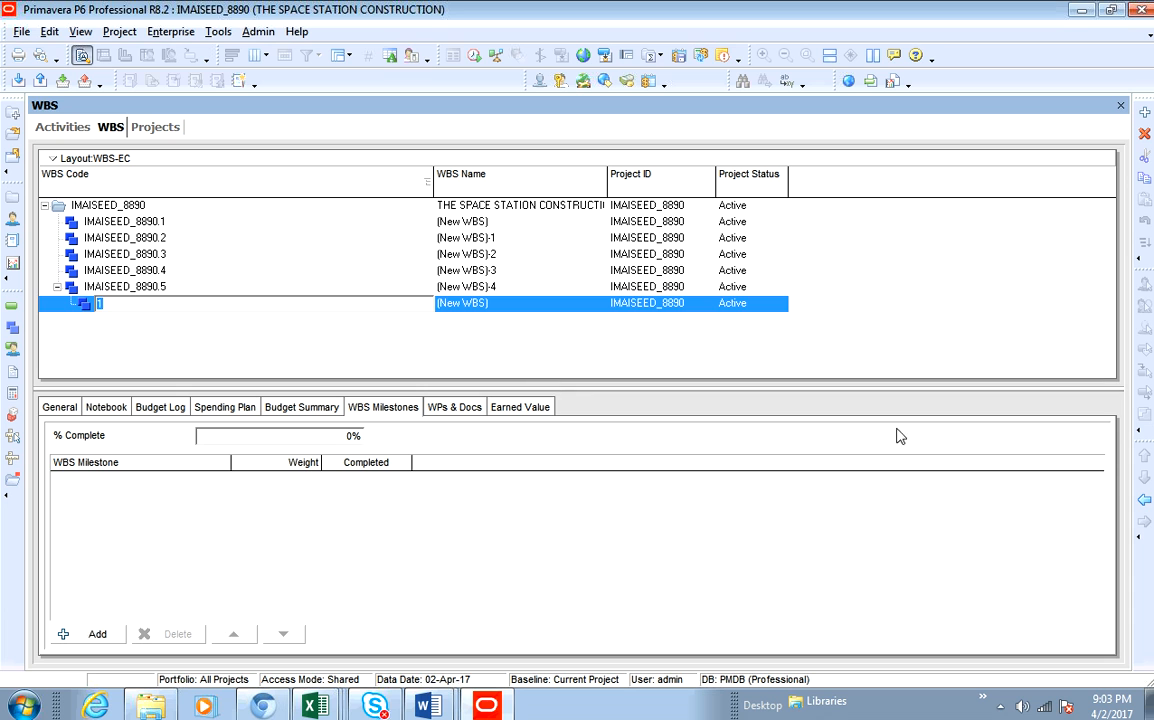
pyautogui.click(1144, 500)
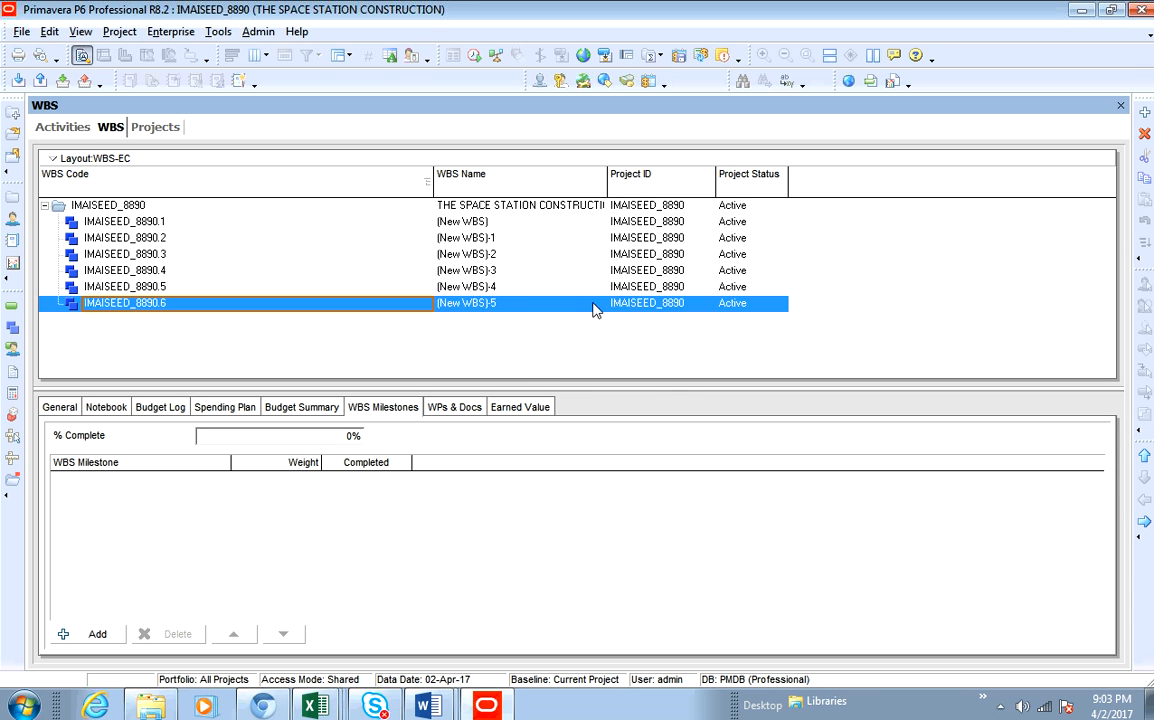
pyautogui.rightClick(548, 298)
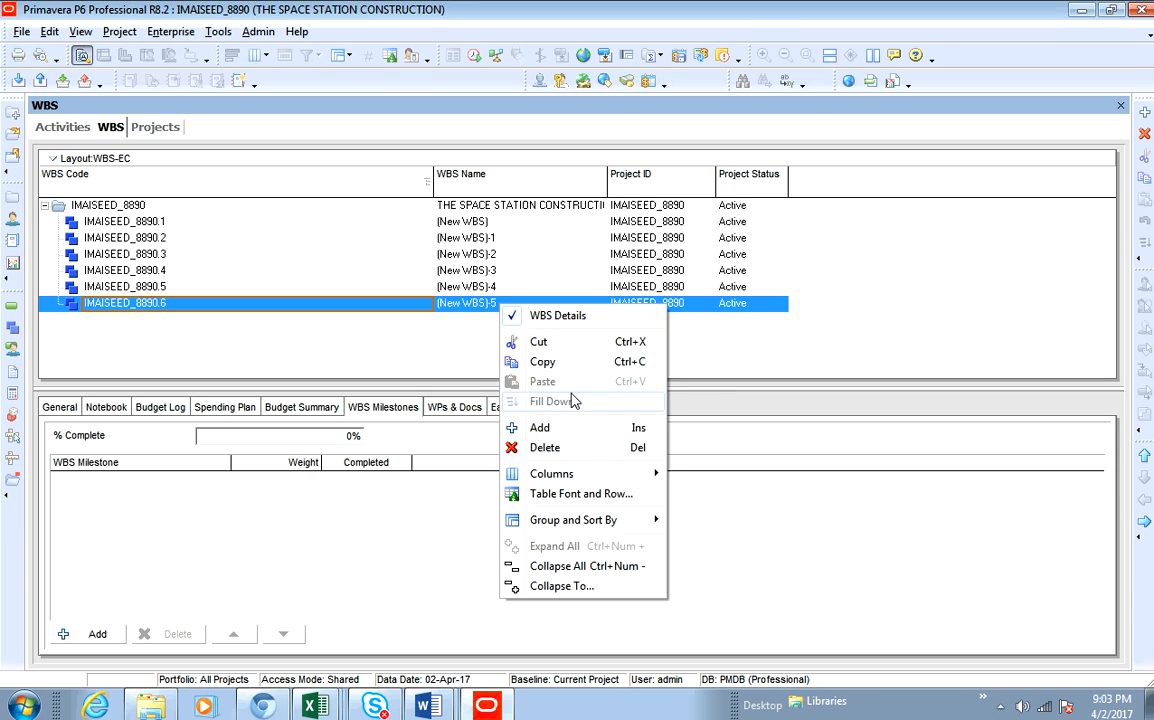
pyautogui.click(654, 430)
pyautogui.click(1144, 501)
pyautogui.click(467, 319)
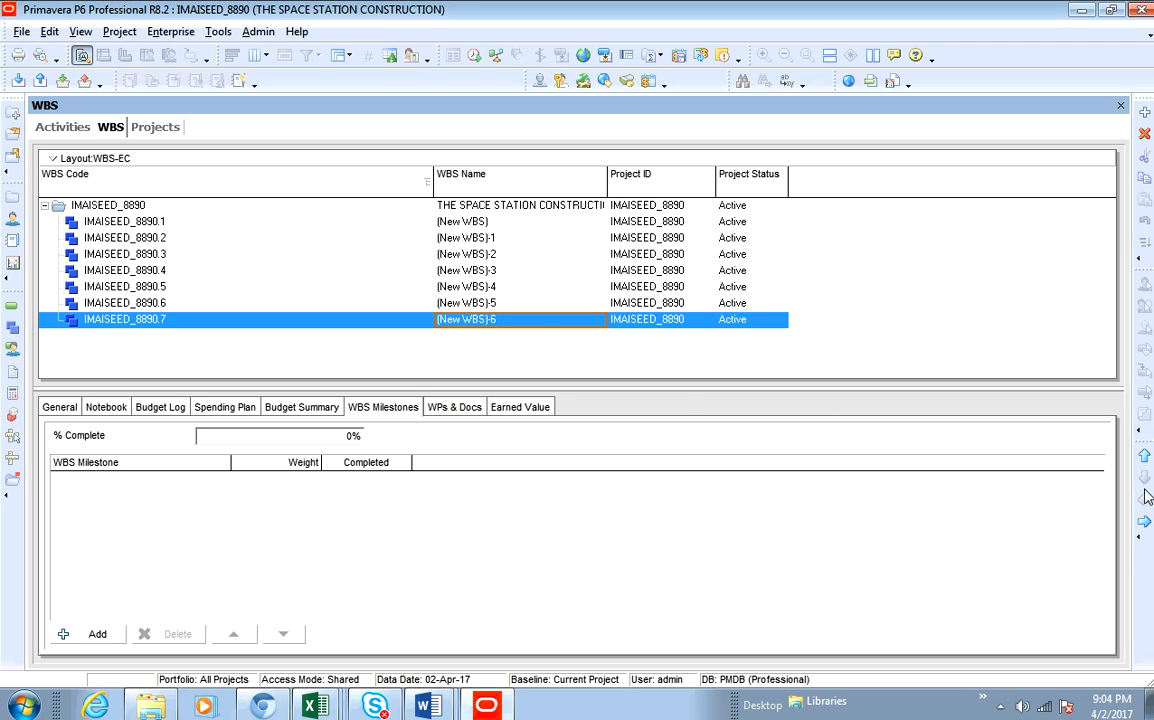
pyautogui.rightClick(518, 320)
pyautogui.click(585, 445)
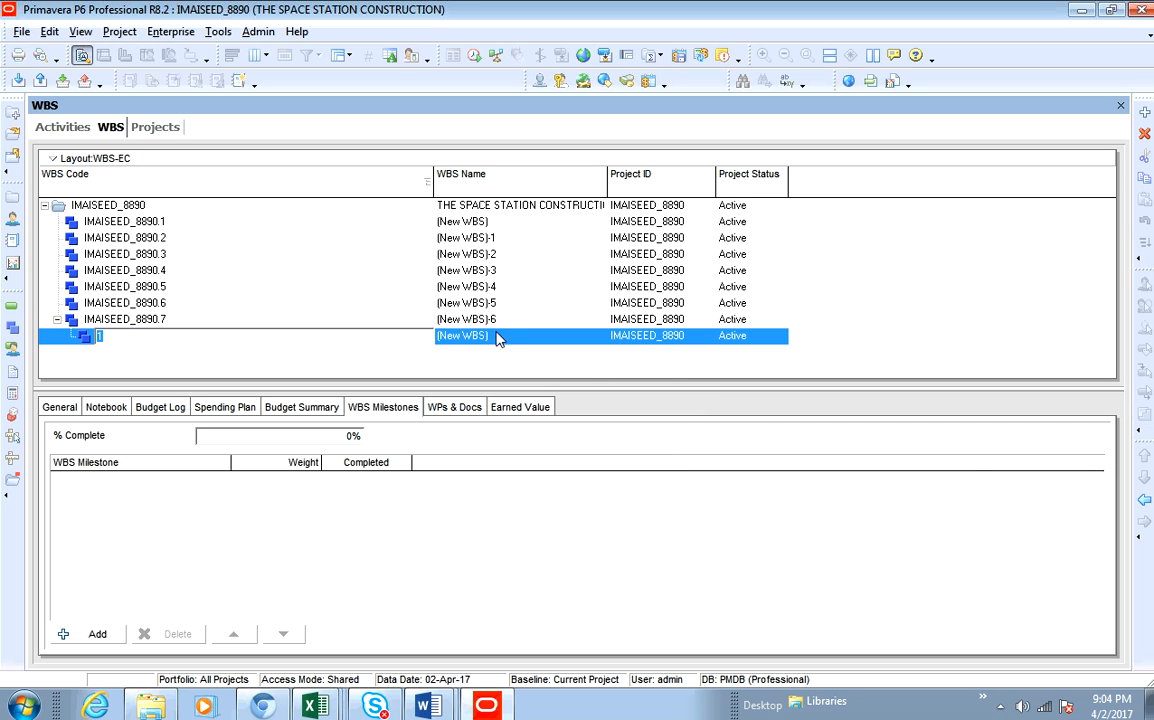
pyautogui.click(1145, 500)
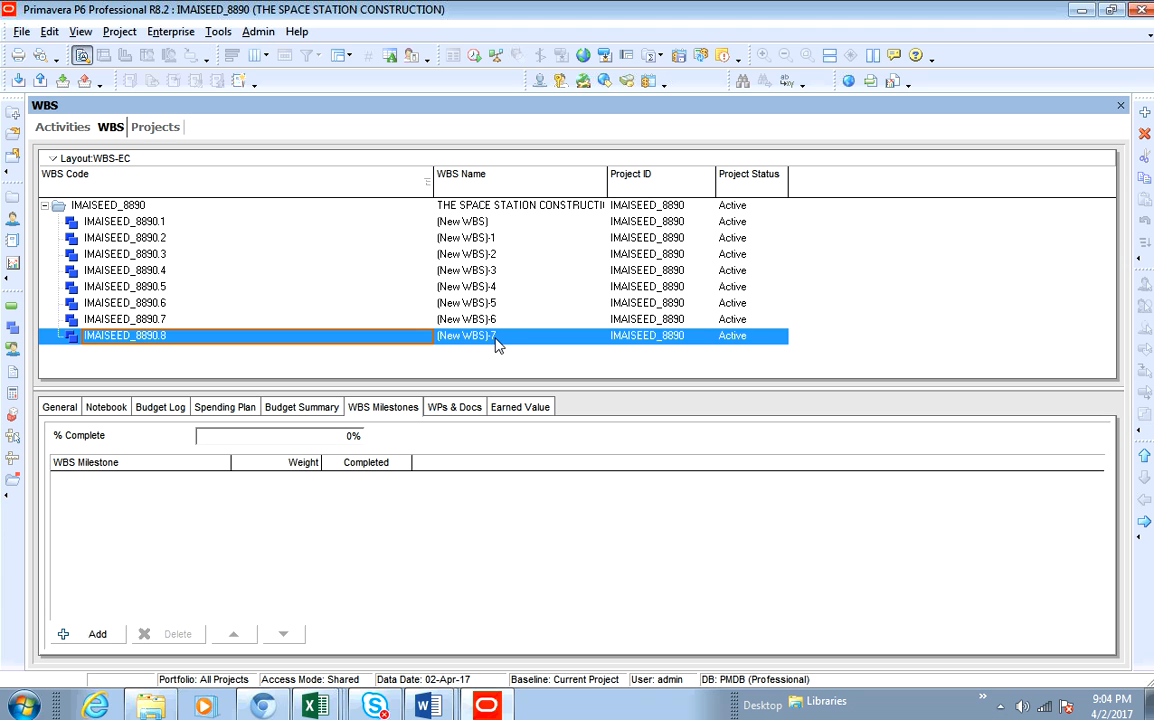
# - Switch to the Activities view and add a new activity under the first WBS element
pyautogui.click(63, 127)
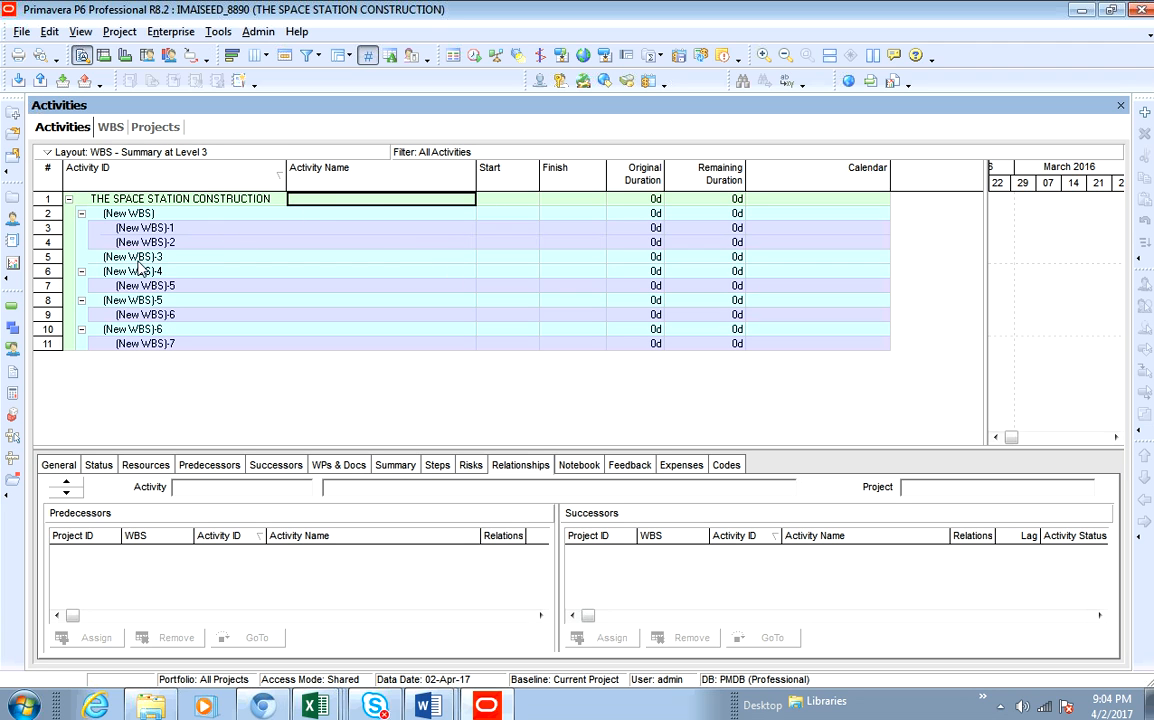
pyautogui.click(408, 216)
pyautogui.rightClick(408, 220)
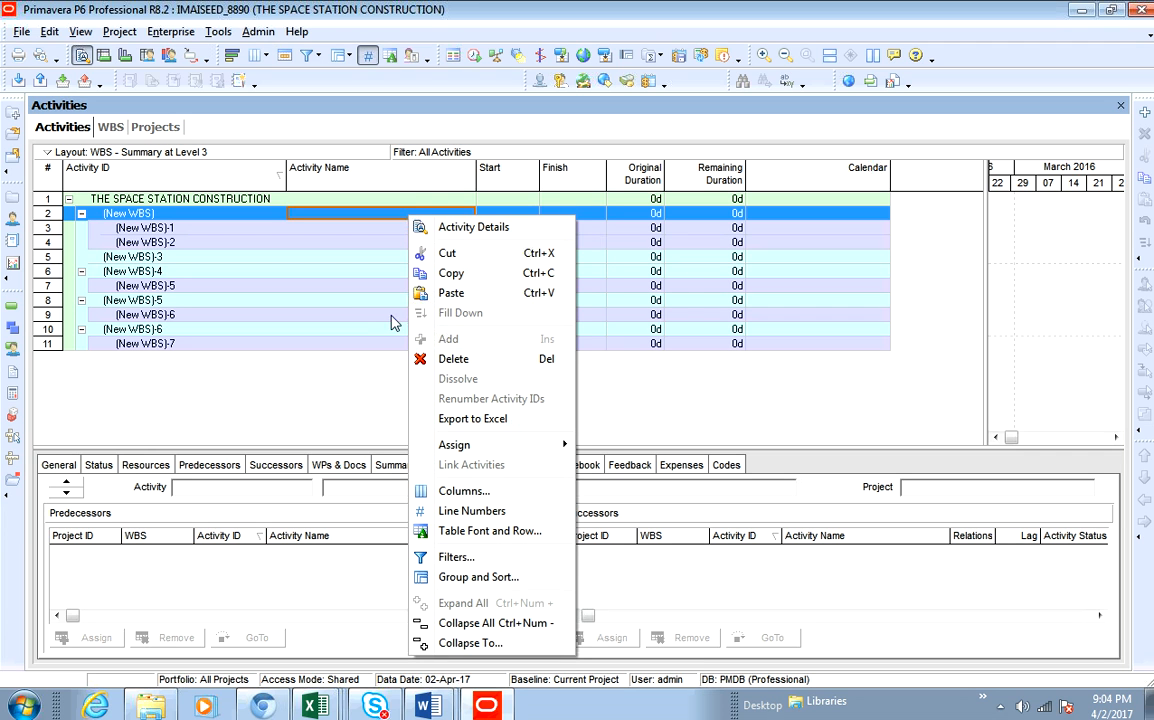
pyautogui.click(308, 334)
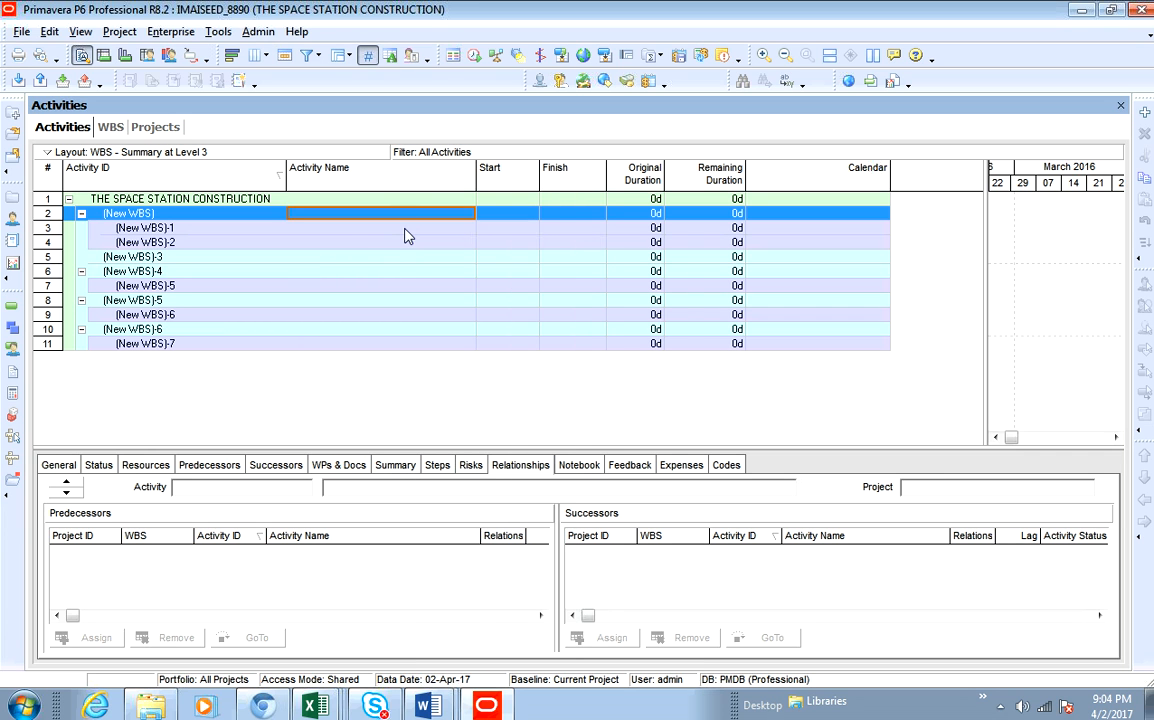
pyautogui.click(405, 227)
pyautogui.click(409, 214)
pyautogui.rightClick(409, 214)
pyautogui.click(340, 316)
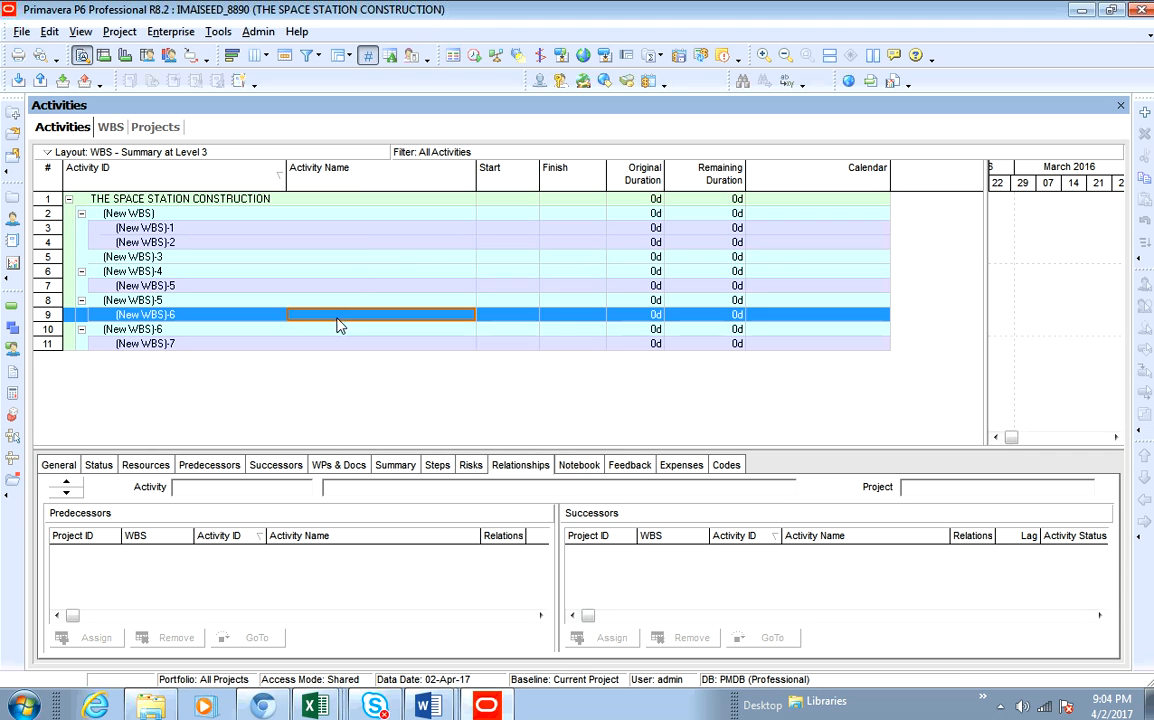
pyautogui.click(405, 228)
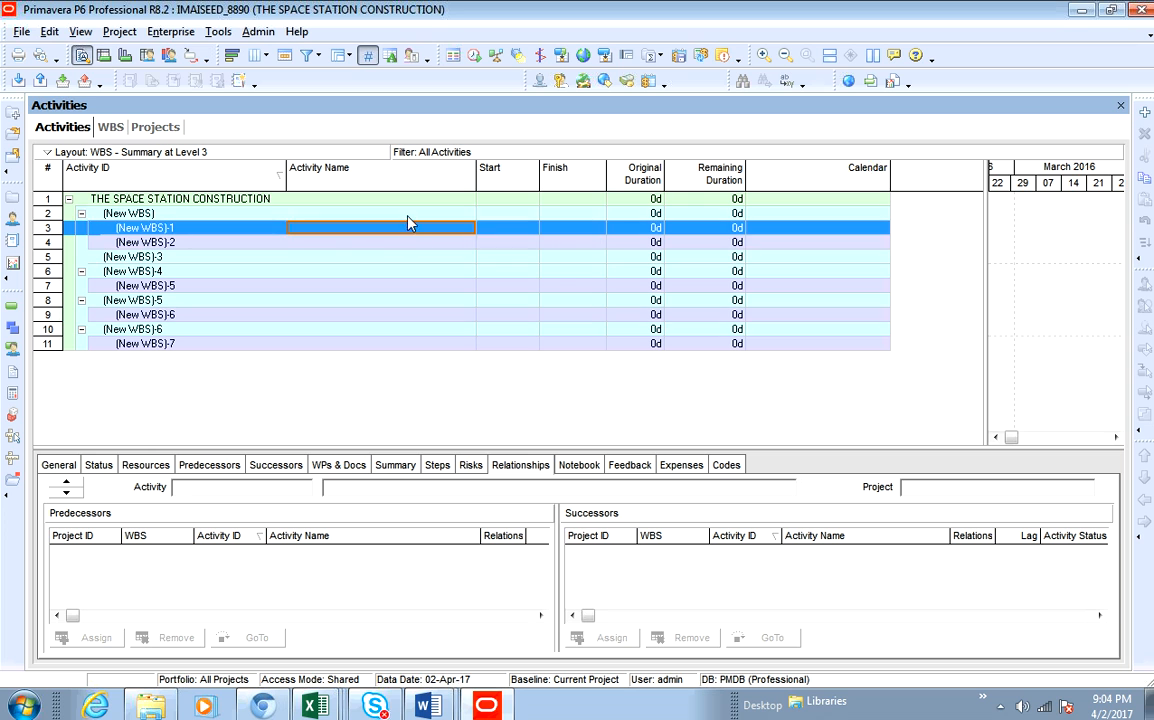
pyautogui.click(447, 217)
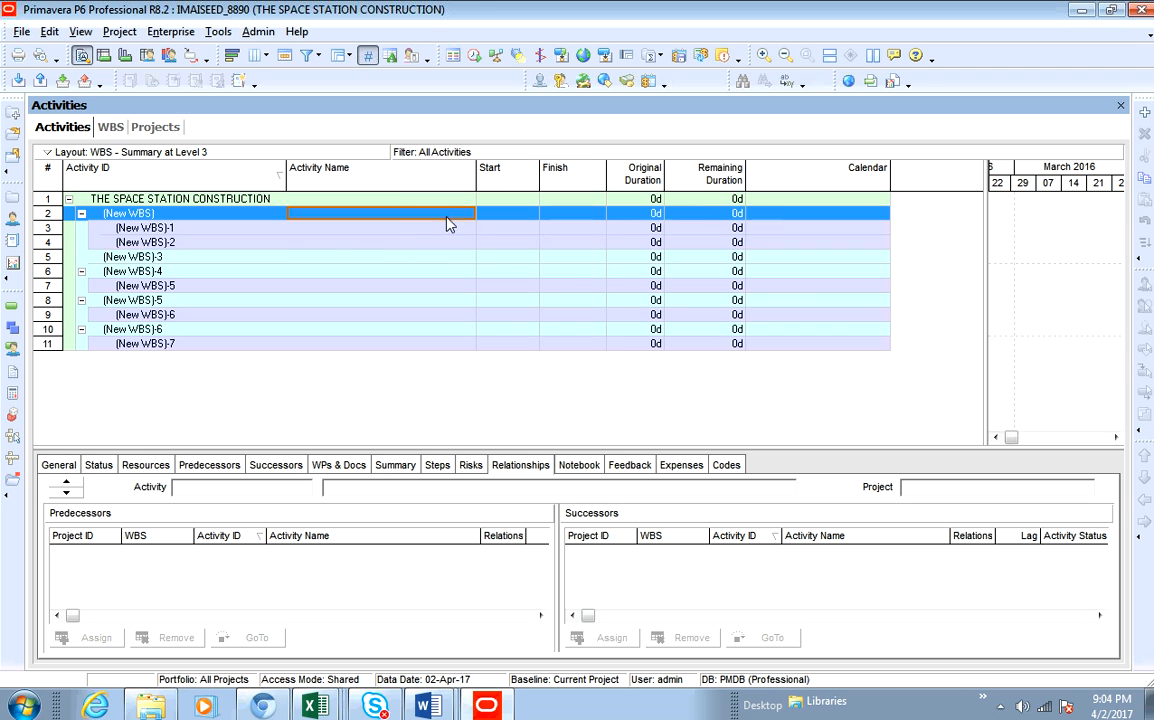
pyautogui.click(1144, 113)
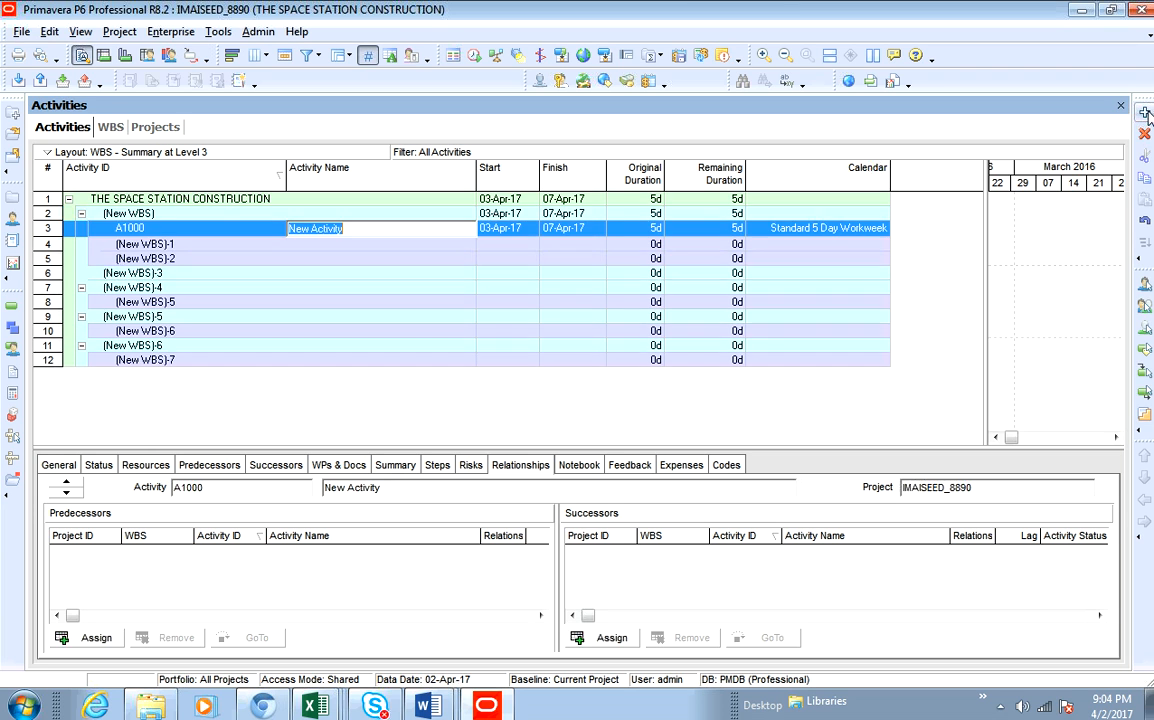
pyautogui.press('Return')
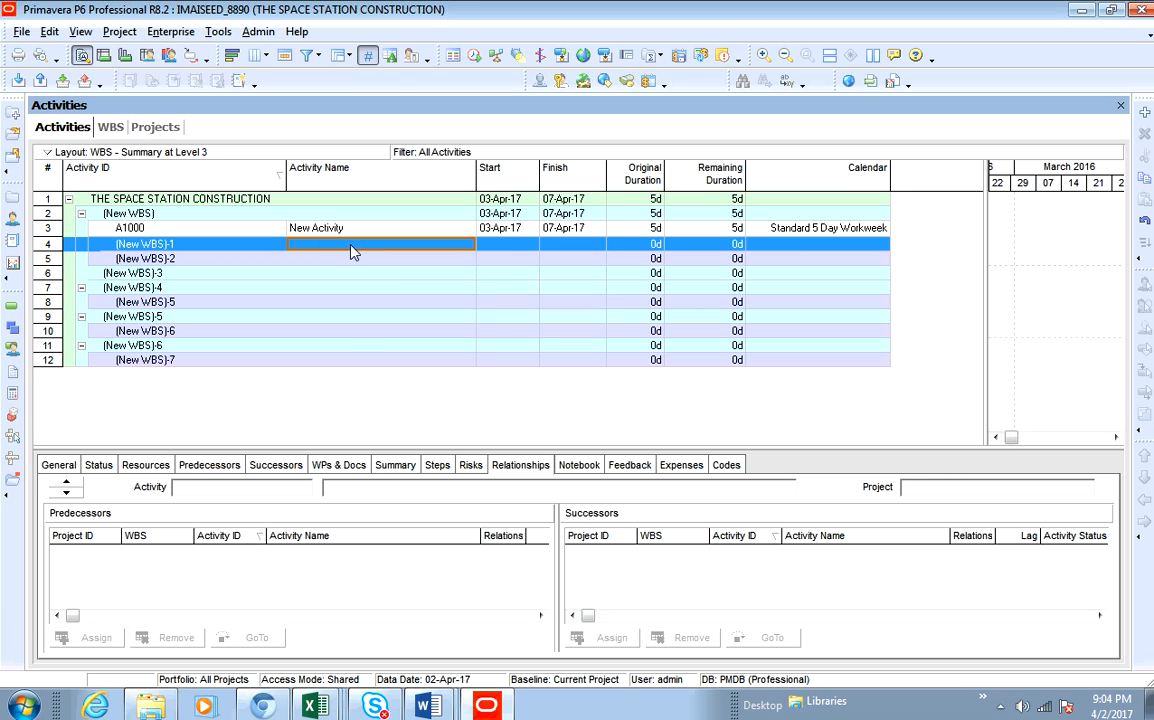
# - Add one new activity under each of the second through fifth WBS elements
pyautogui.rightClick(352, 250)
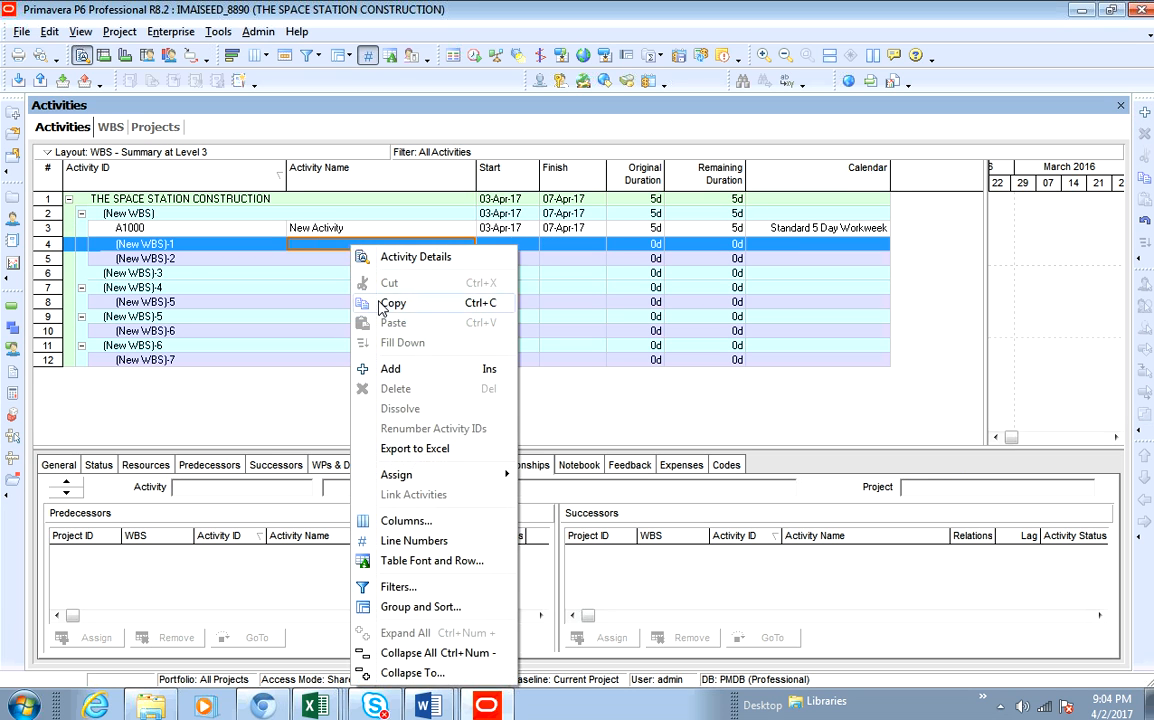
pyautogui.click(391, 369)
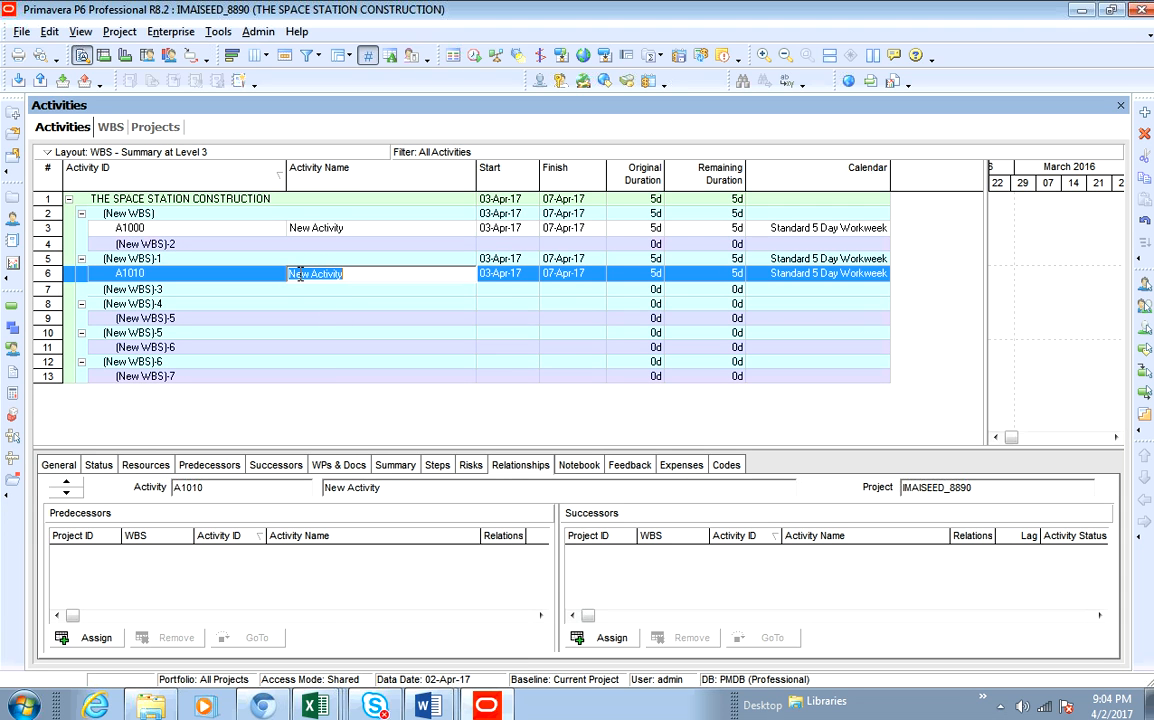
pyautogui.click(331, 248)
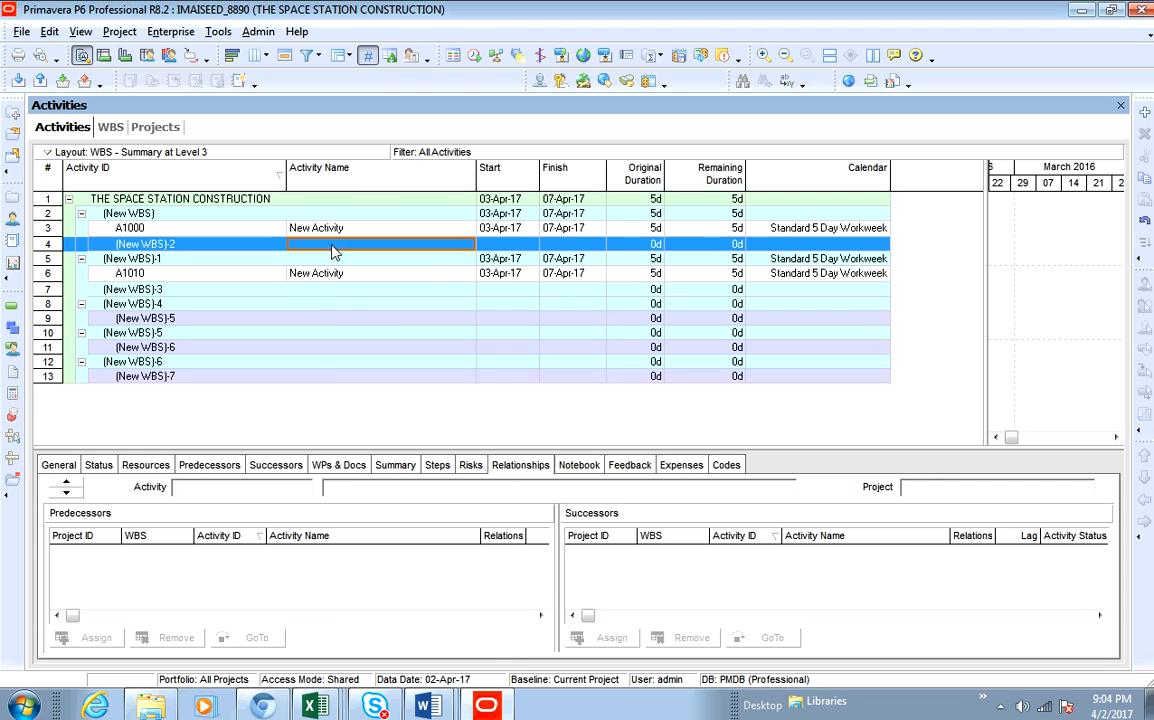
pyautogui.rightClick(331, 248)
pyautogui.click(372, 366)
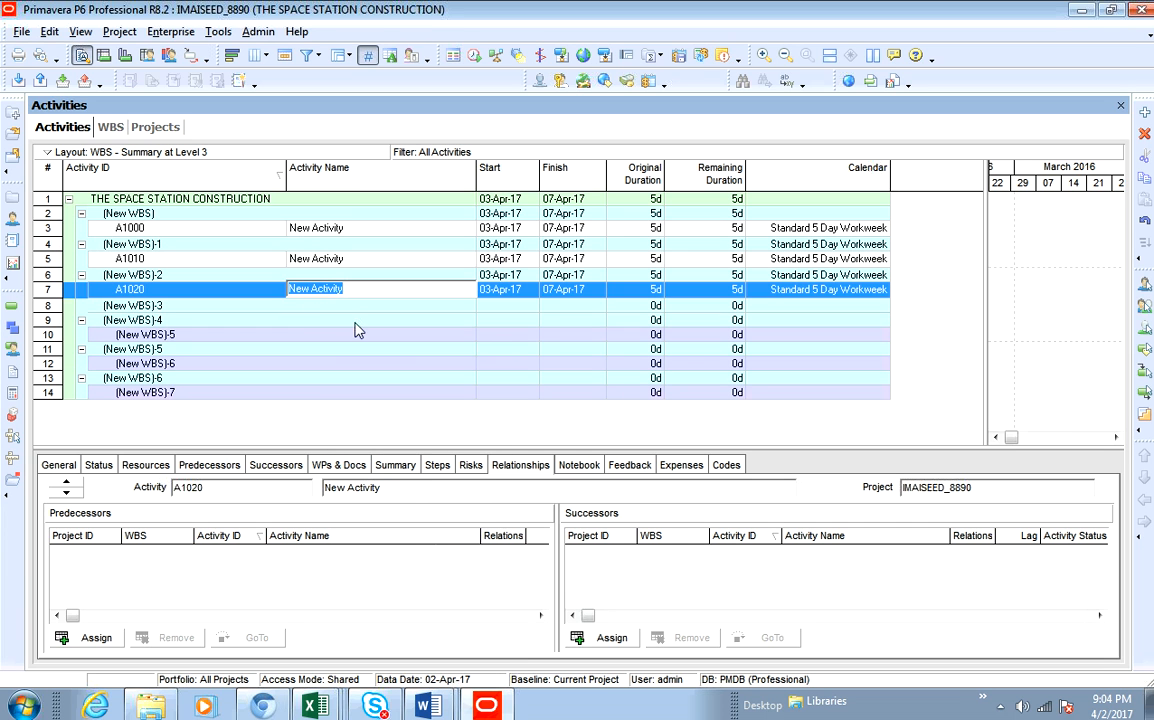
pyautogui.click(350, 308)
pyautogui.rightClick(354, 308)
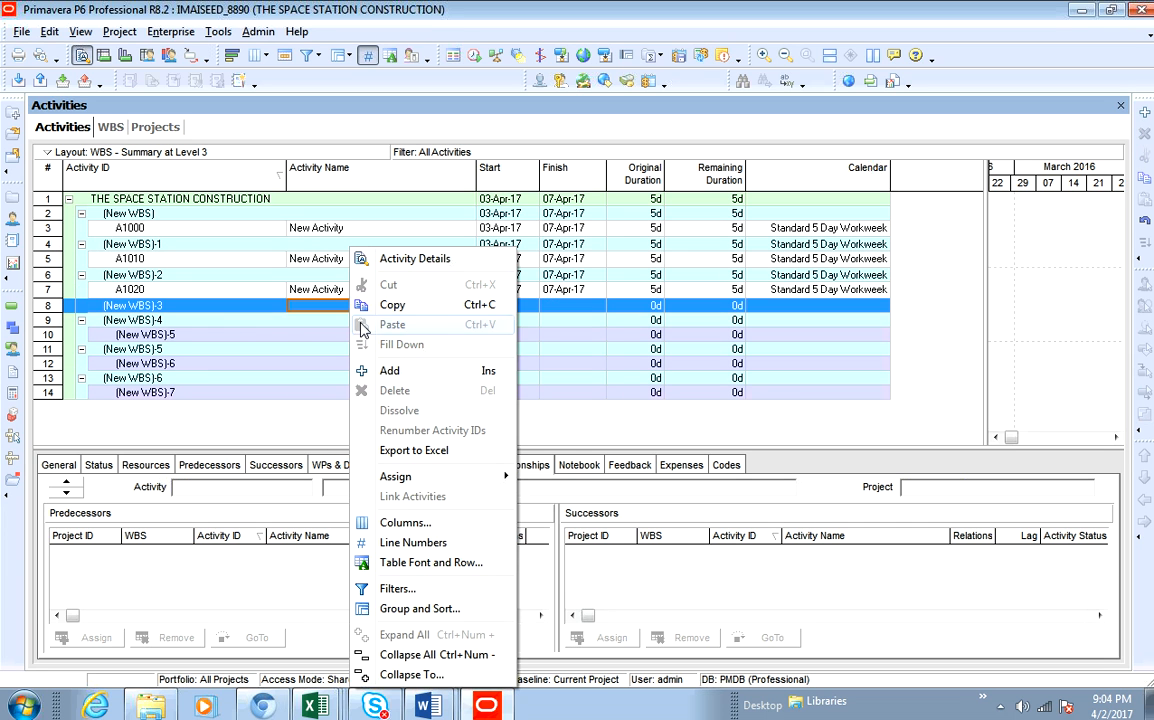
pyautogui.click(390, 371)
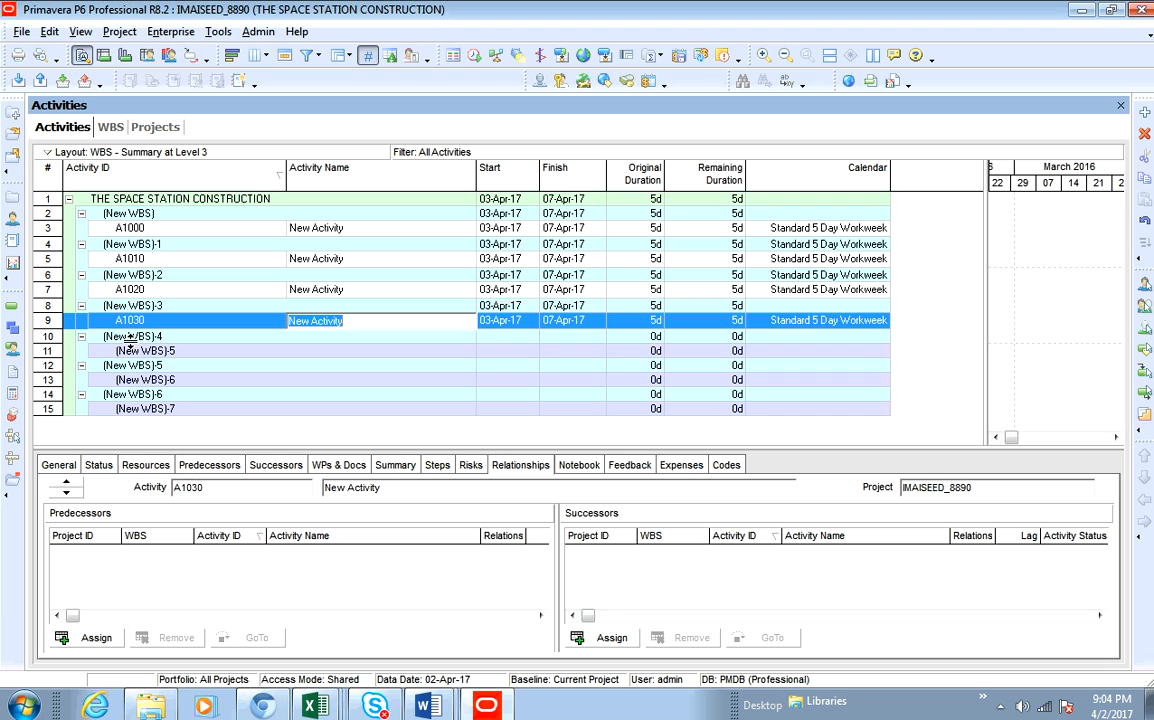
pyautogui.click(360, 340)
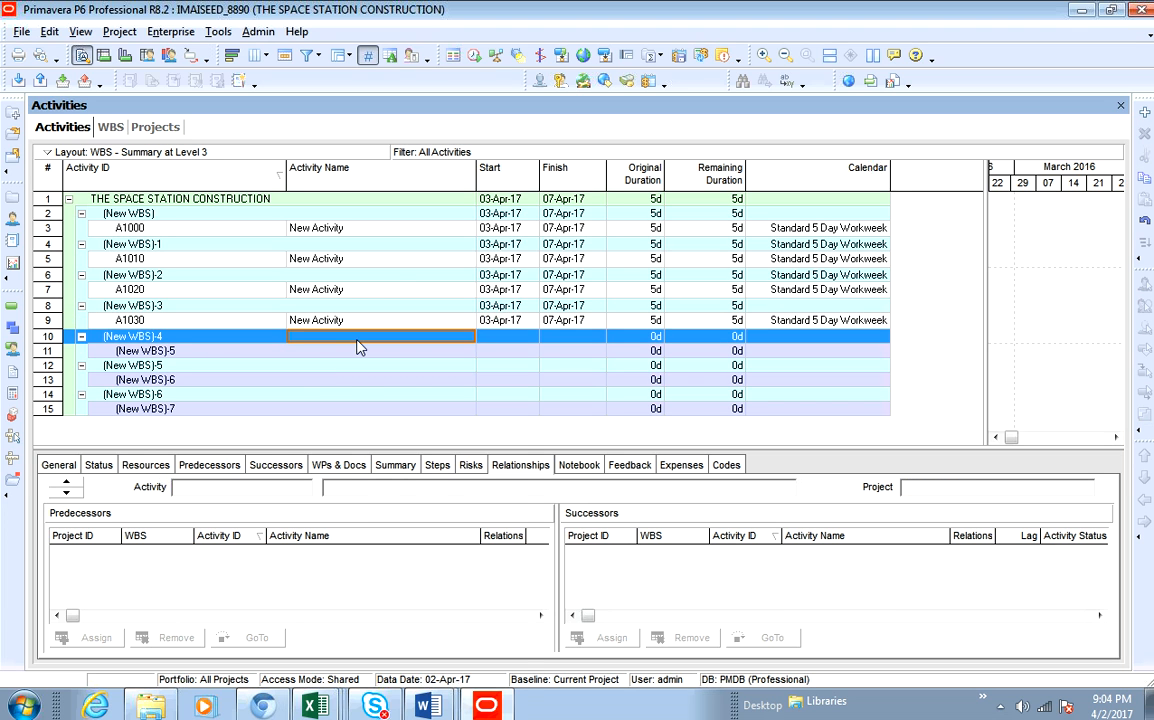
pyautogui.rightClick(360, 340)
pyautogui.click(392, 372)
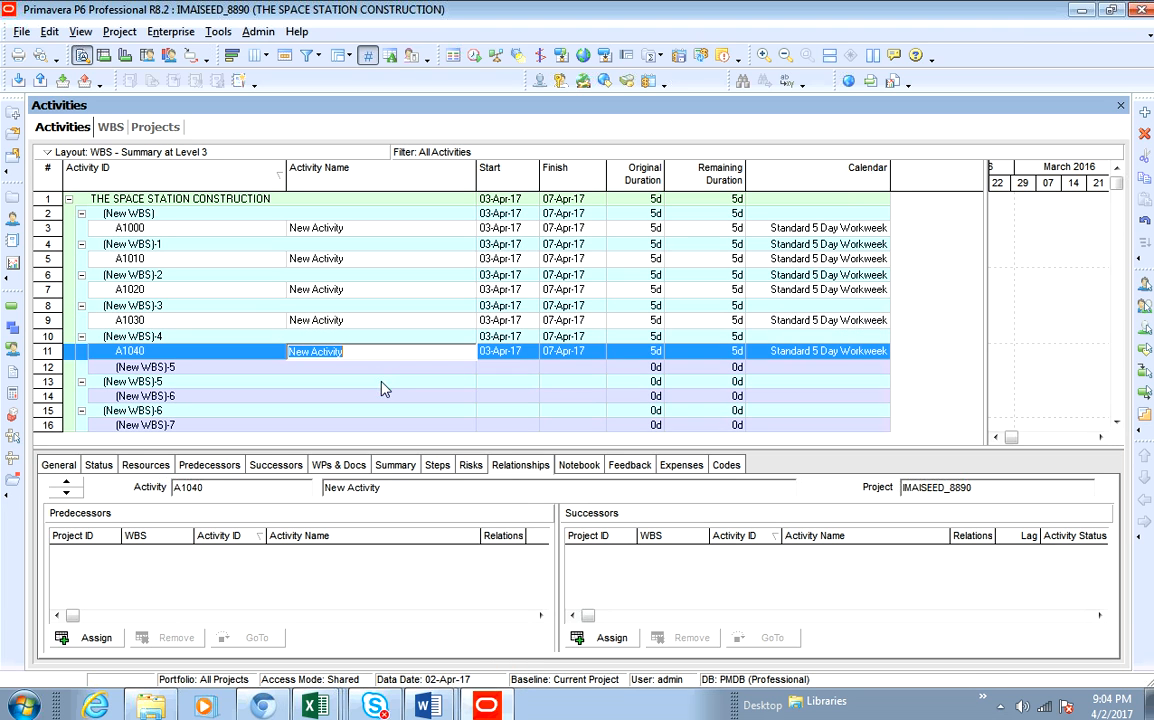
# - Add one new activity under each of the sixth, seventh and eighth WBS elements
pyautogui.click(369, 372)
pyautogui.rightClick(369, 377)
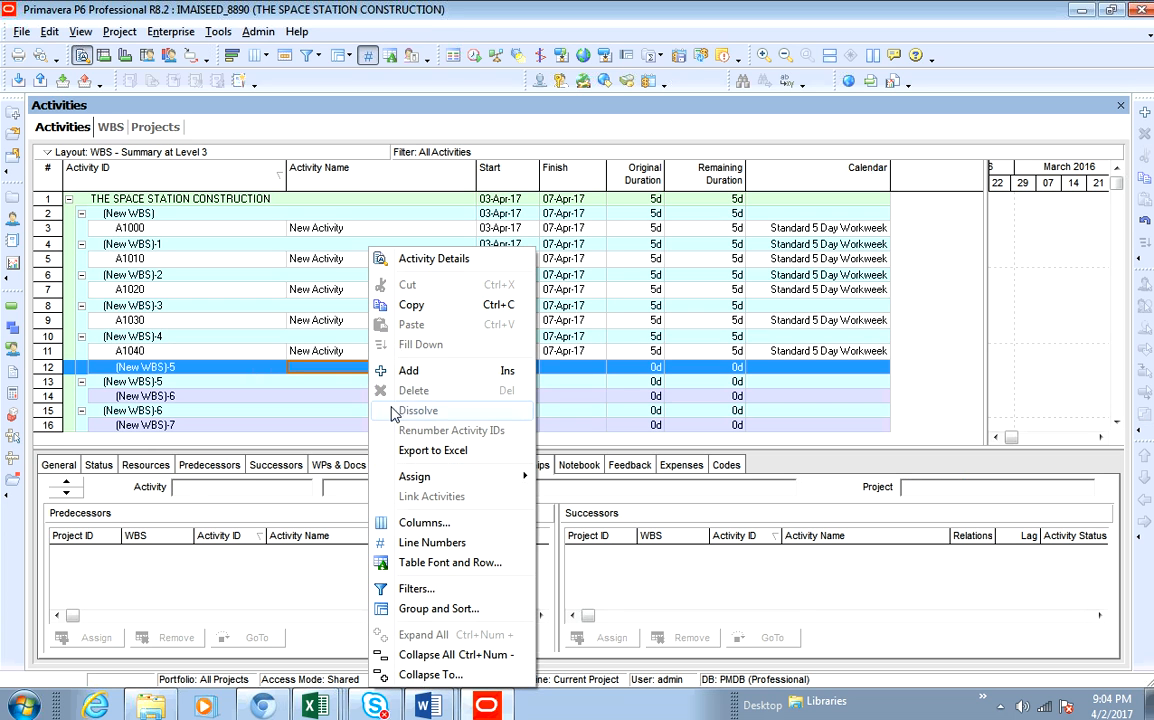
pyautogui.click(342, 375)
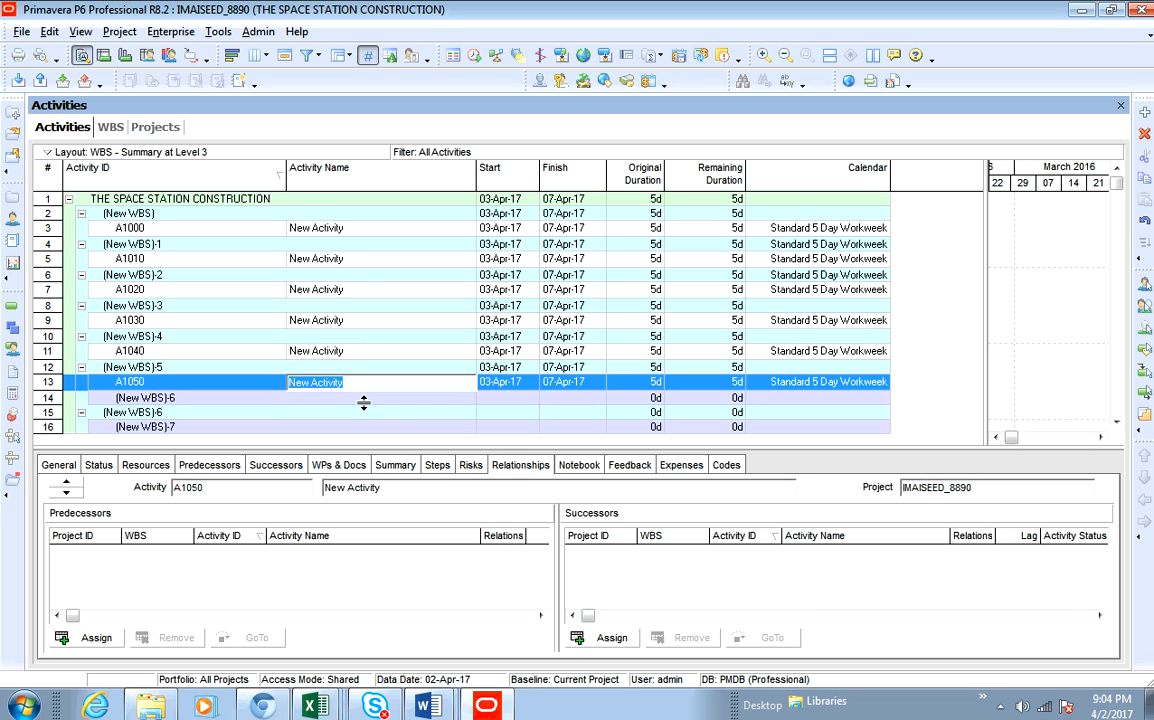
pyautogui.click(369, 403)
pyautogui.rightClick(369, 403)
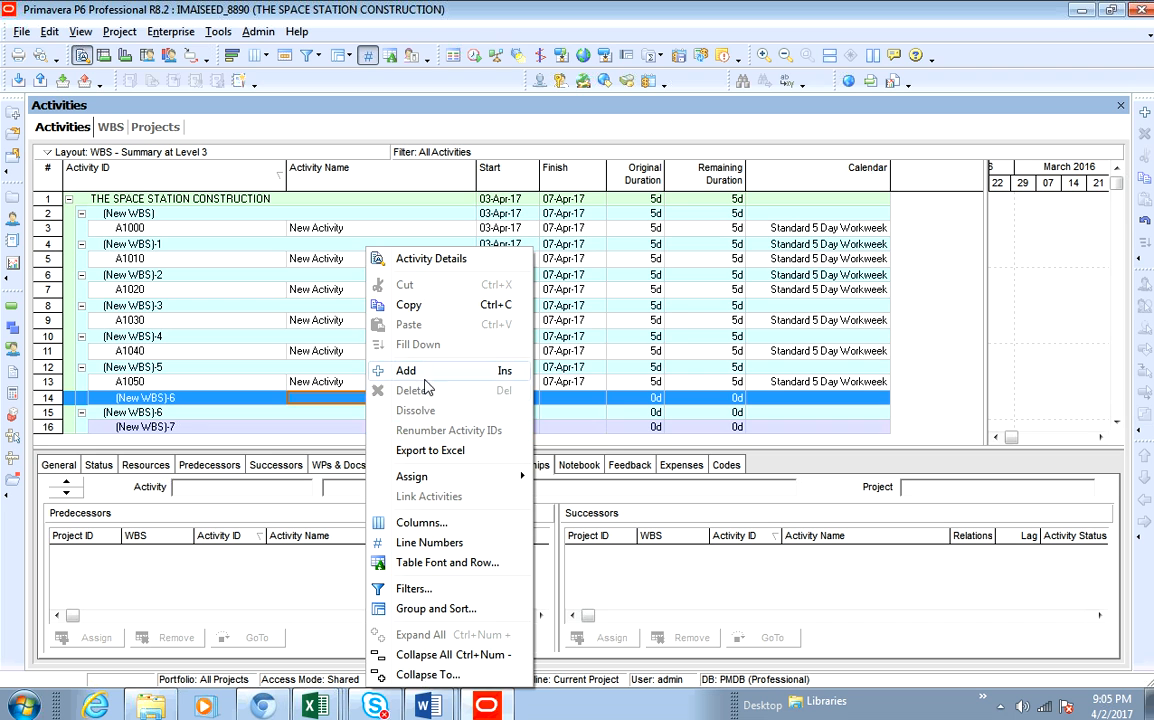
pyautogui.click(403, 371)
pyautogui.click(361, 413)
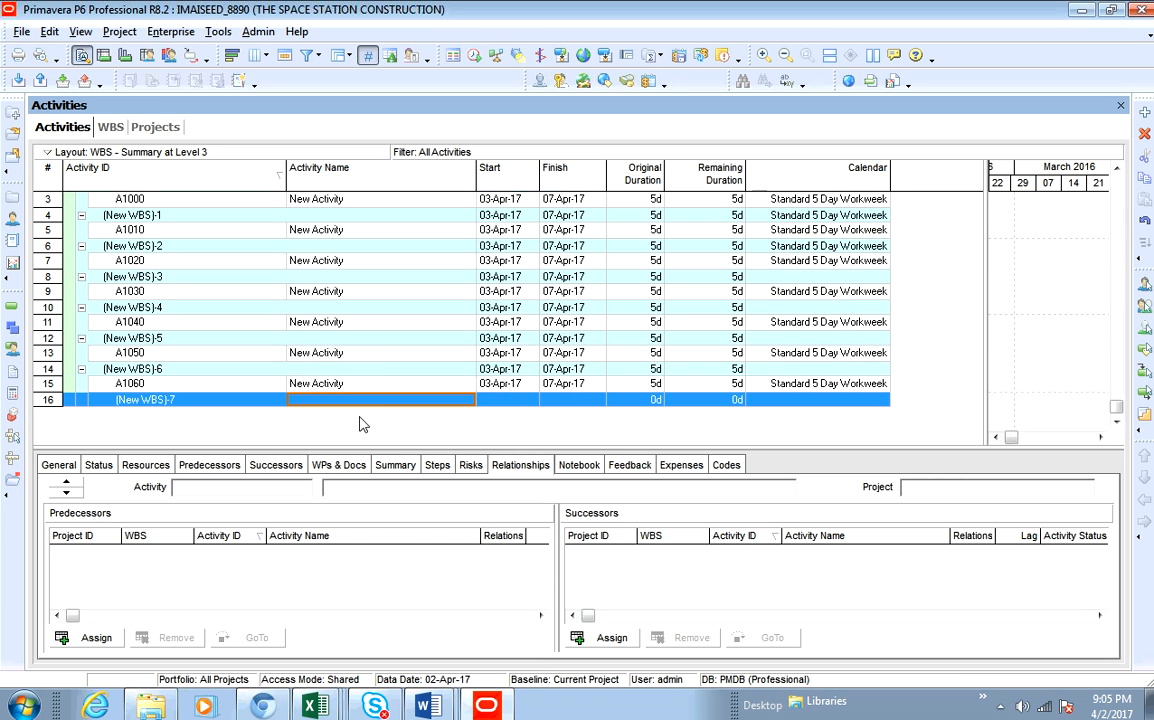
pyautogui.rightClick(369, 402)
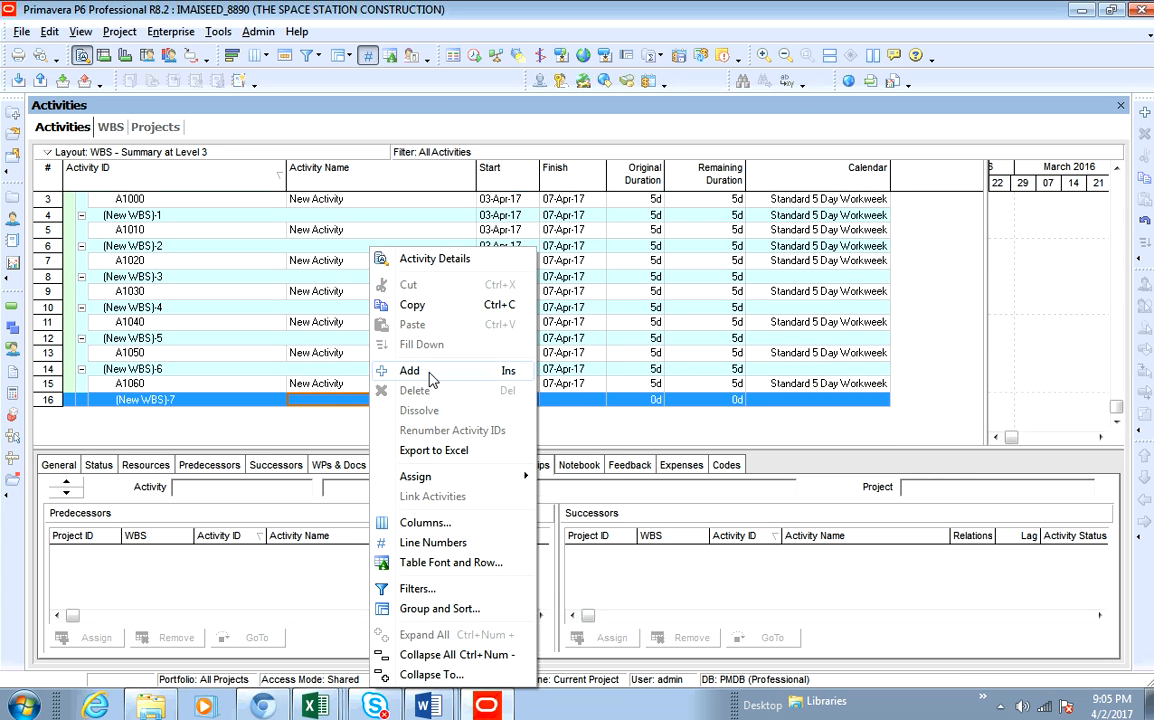
pyautogui.click(395, 371)
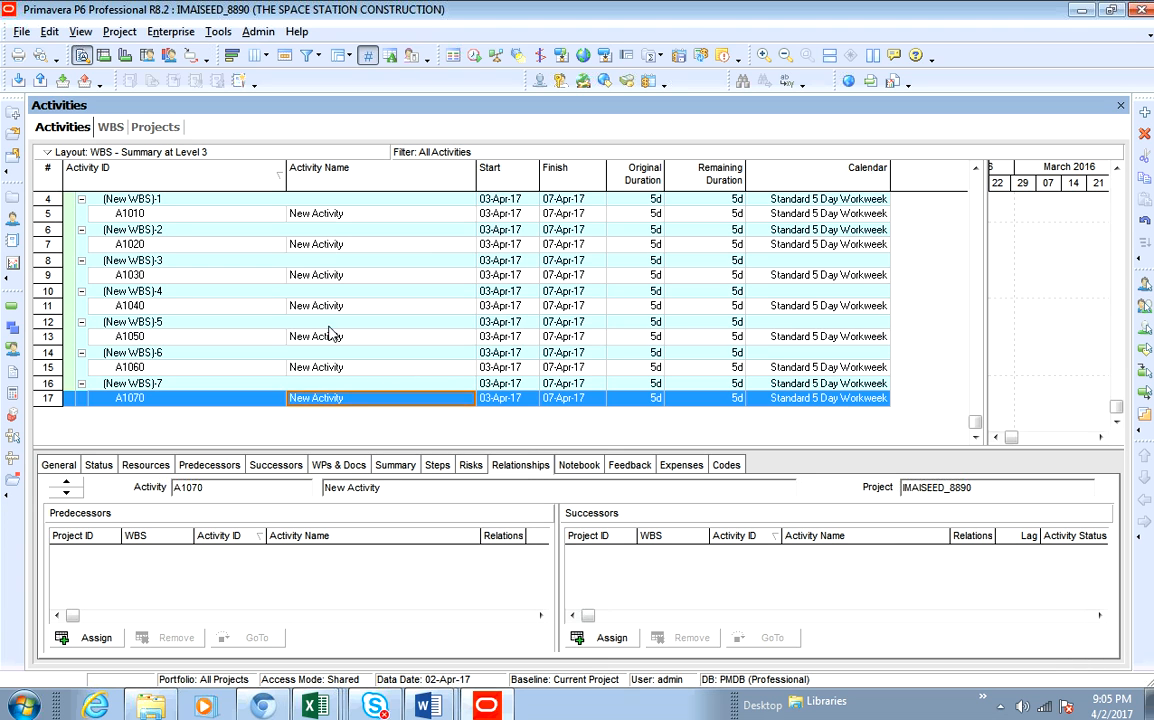
pyautogui.scroll(1, 333, 330)
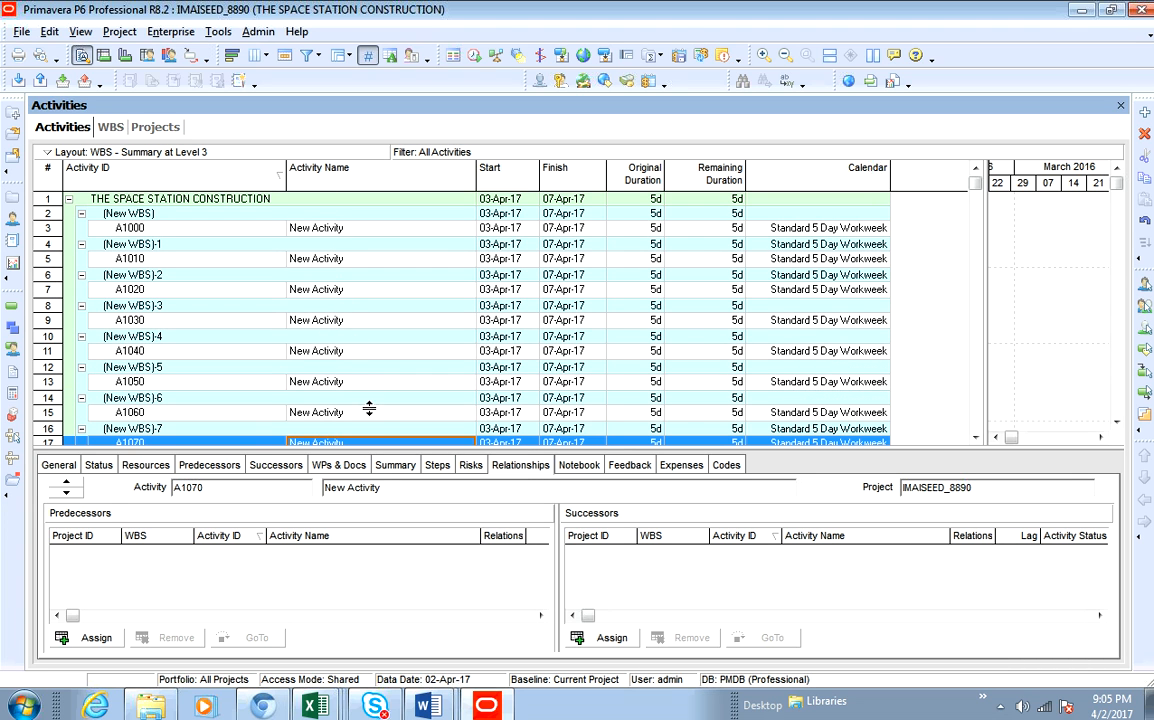
pyautogui.scroll(-1, 368, 422)
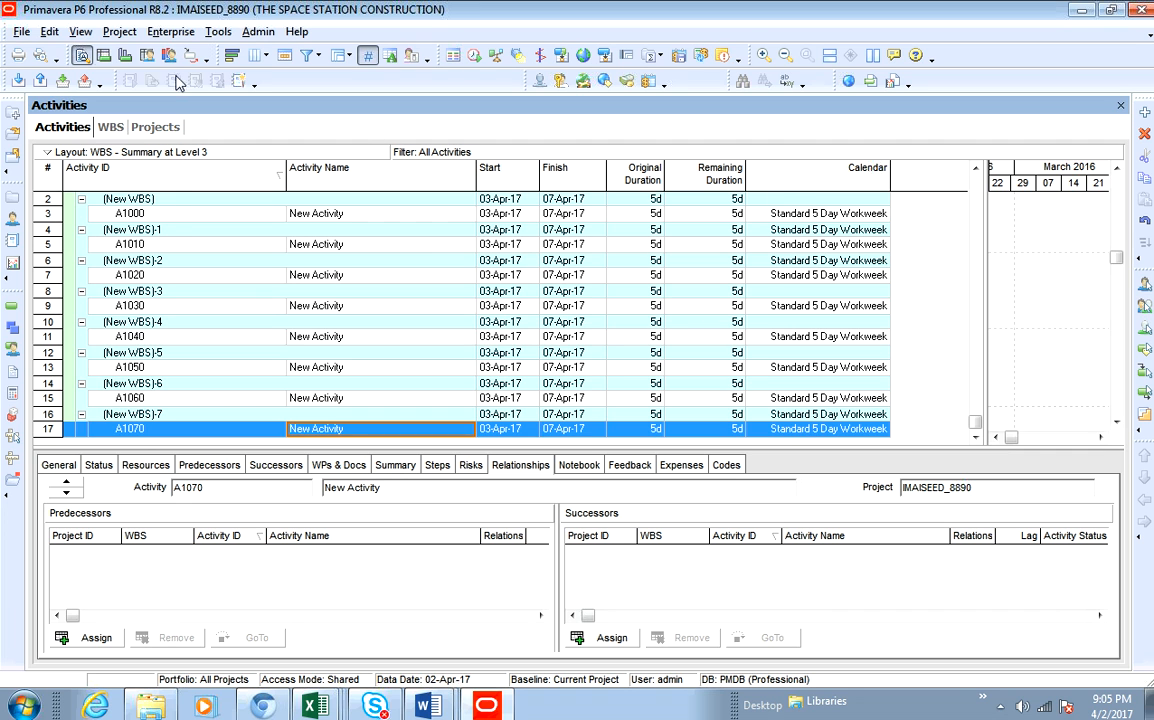
# - Start exporting the project to a Spreadsheet (XLS) with Activities and Activity Relationships selected
pyautogui.click(21, 31)
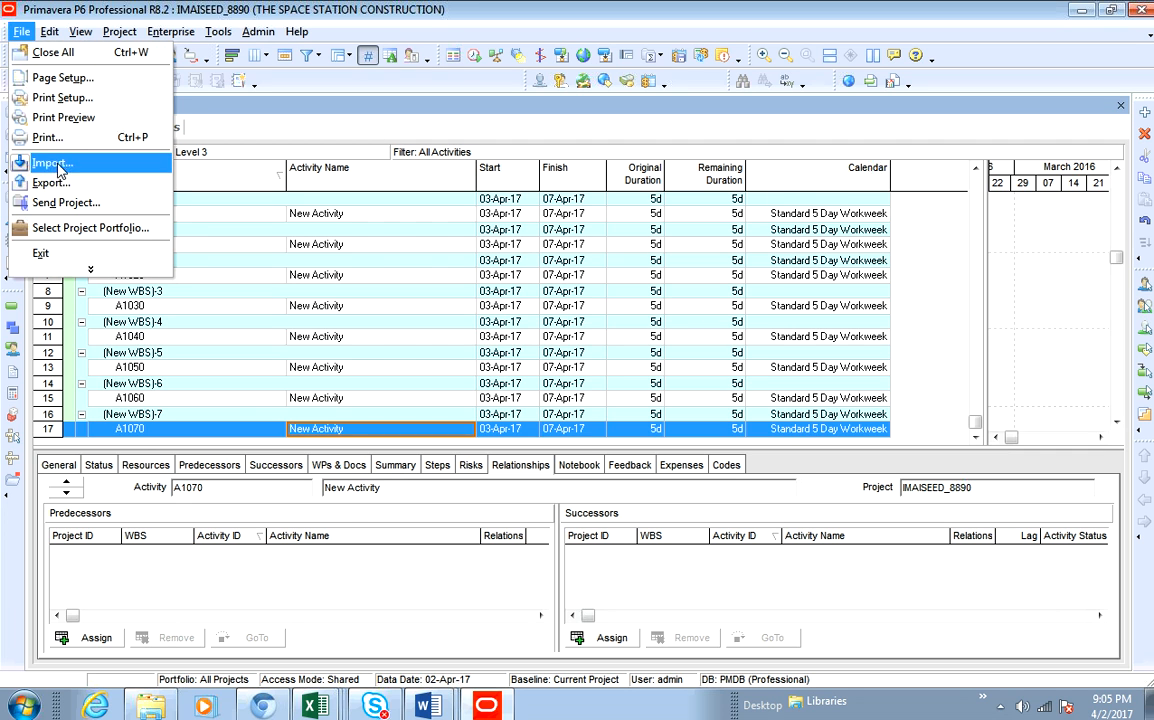
pyautogui.click(50, 183)
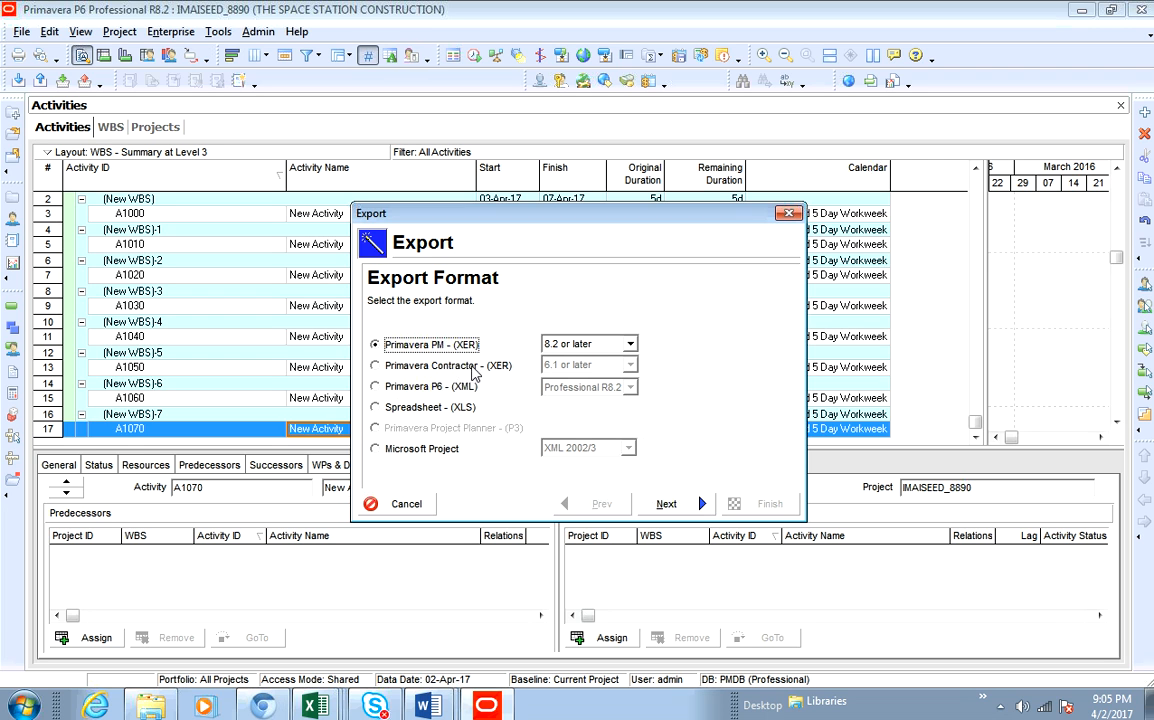
pyautogui.click(376, 410)
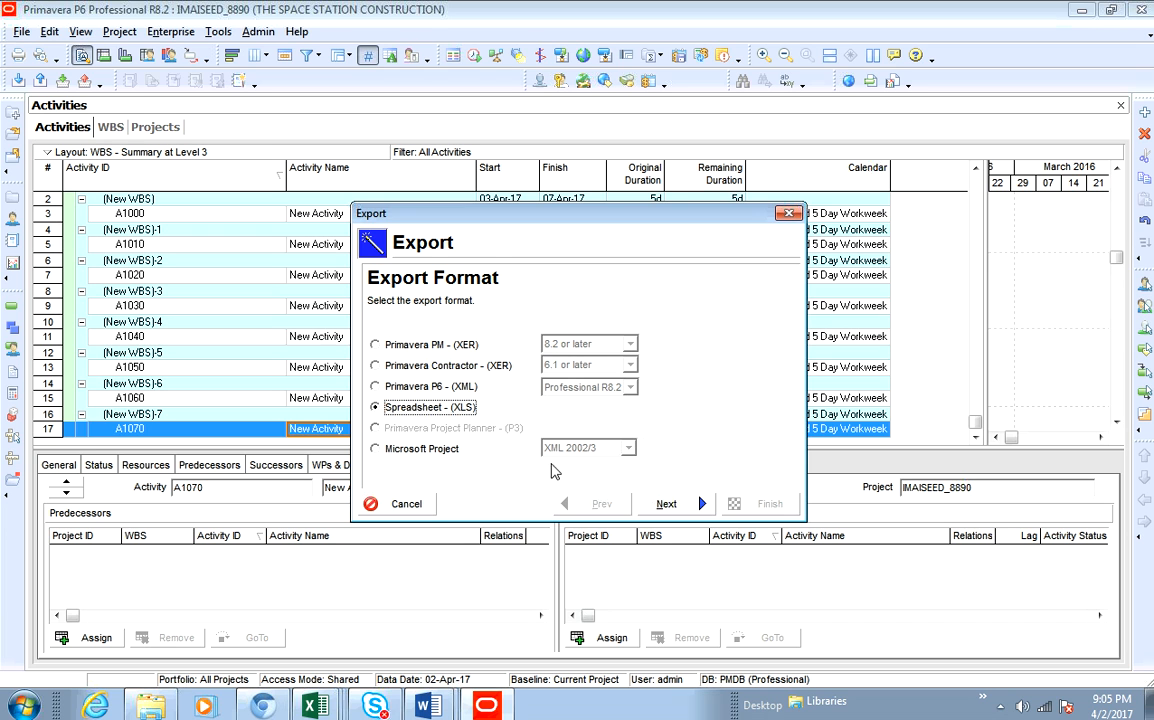
pyautogui.click(665, 504)
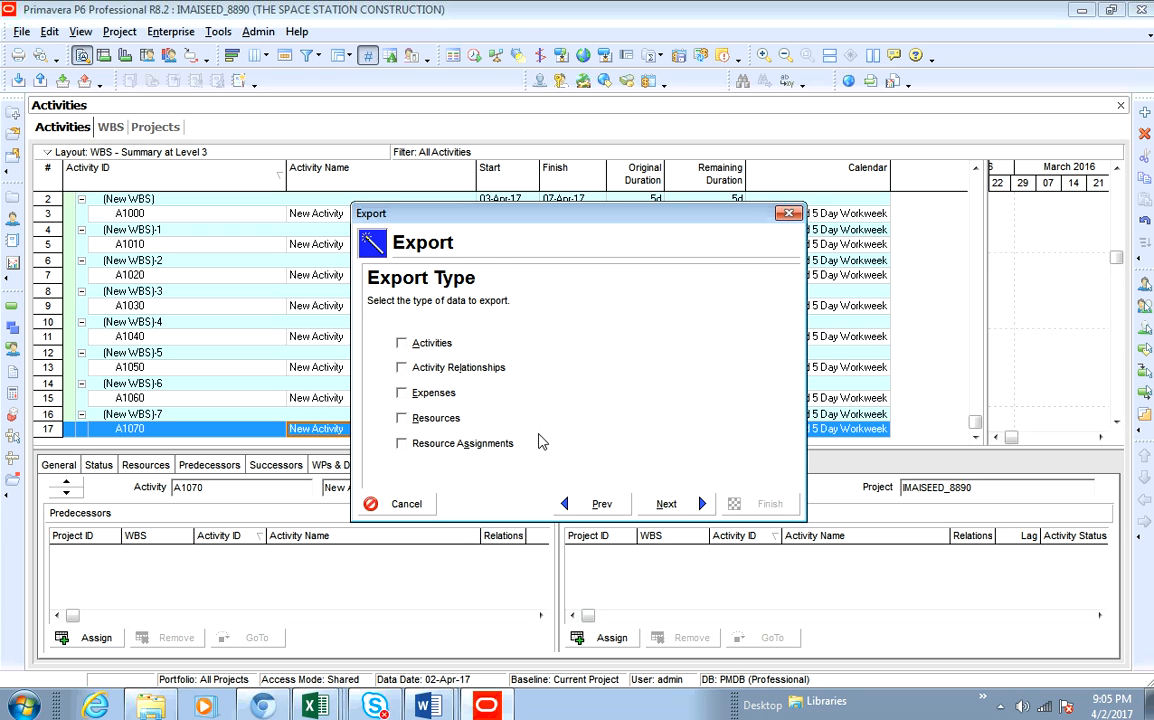
pyautogui.click(403, 368)
pyautogui.click(403, 344)
pyautogui.click(688, 508)
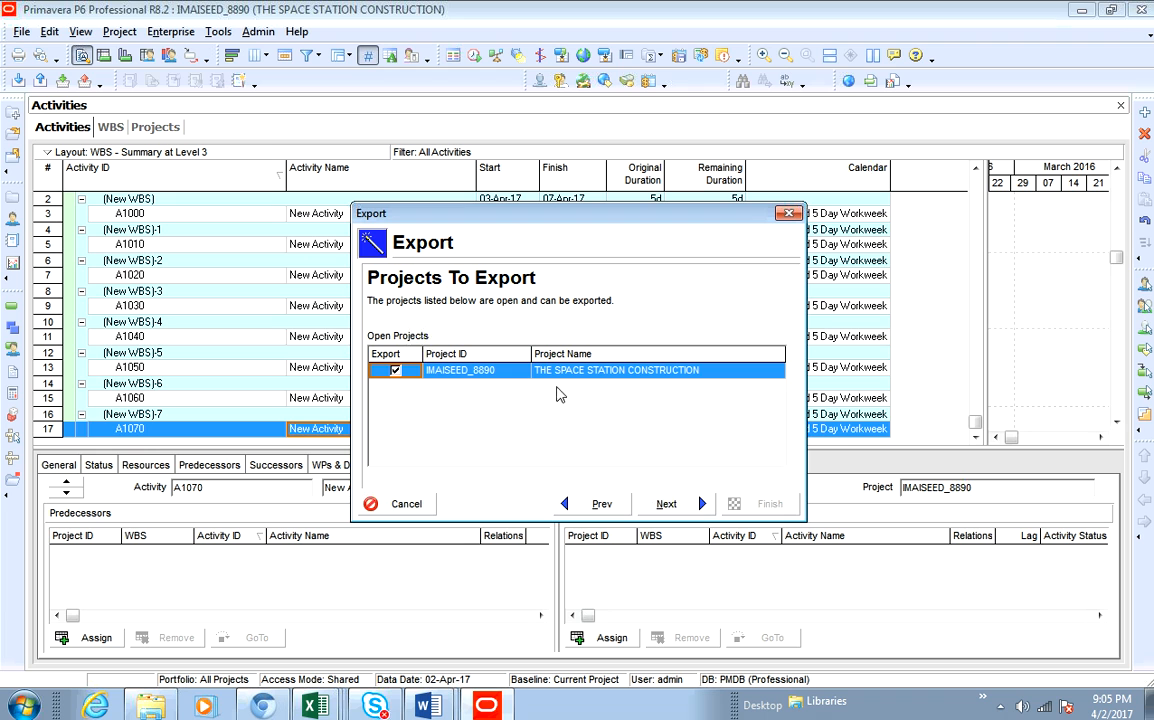
pyautogui.click(702, 507)
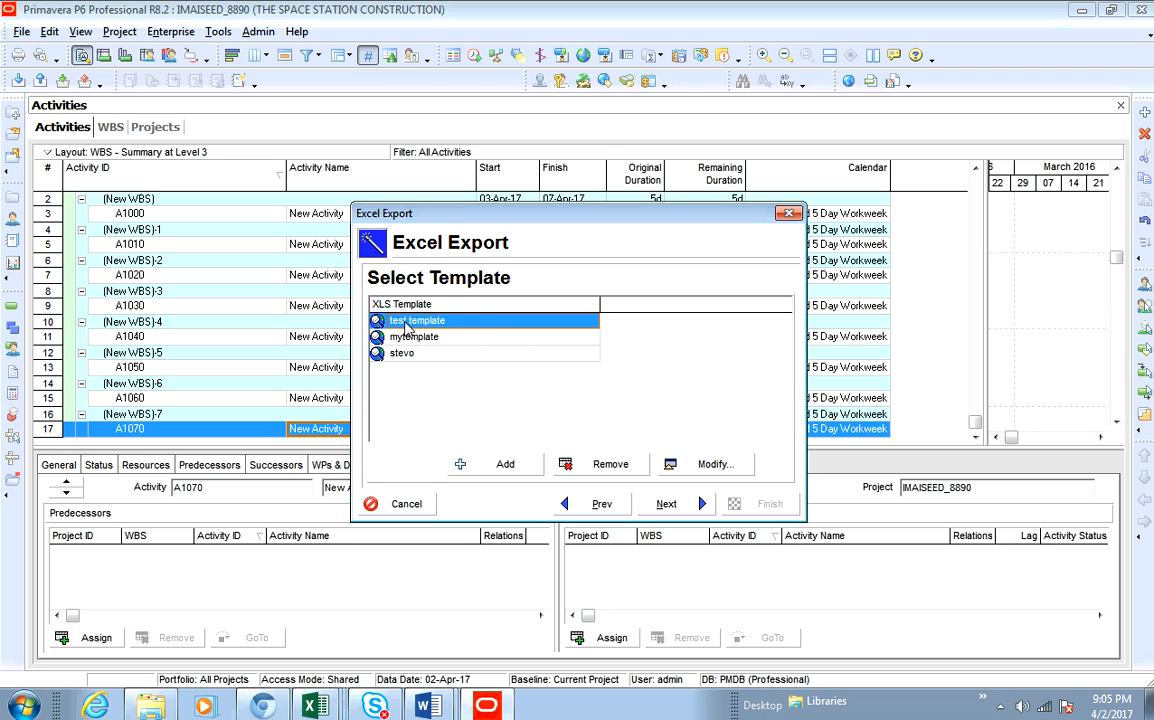
# - Open the test template for modification and review its available columns and filters
pyautogui.click(690, 464)
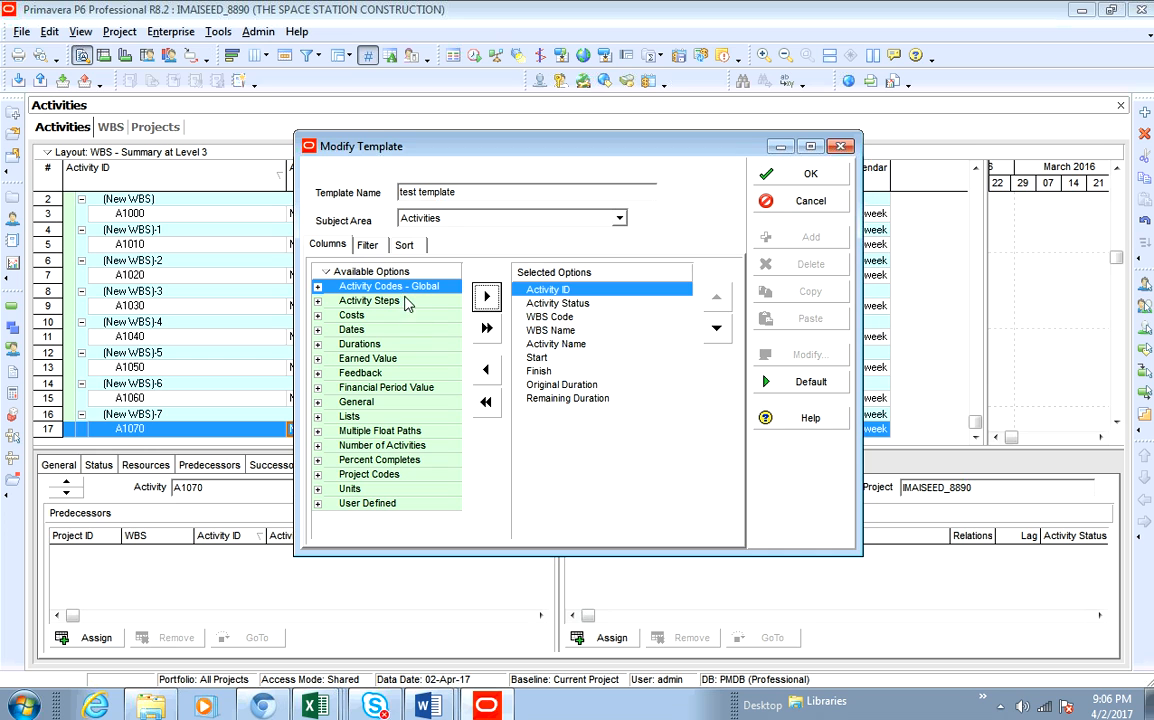
pyautogui.rightClick(384, 274)
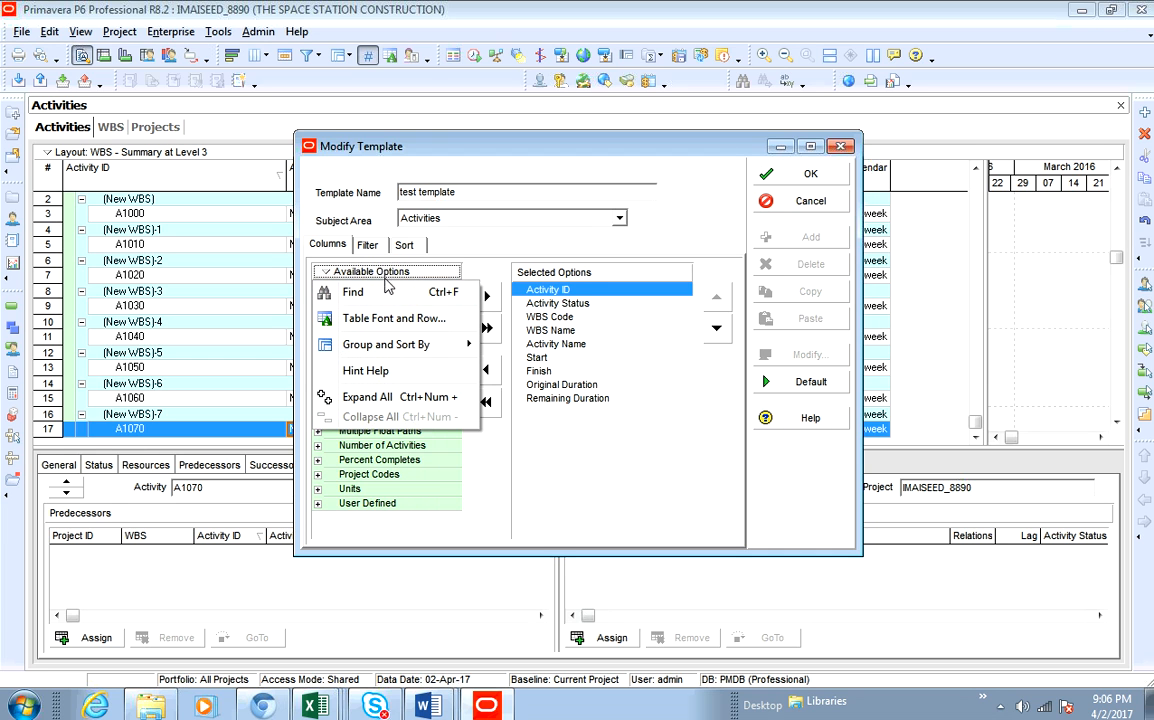
pyautogui.moveTo(448, 350)
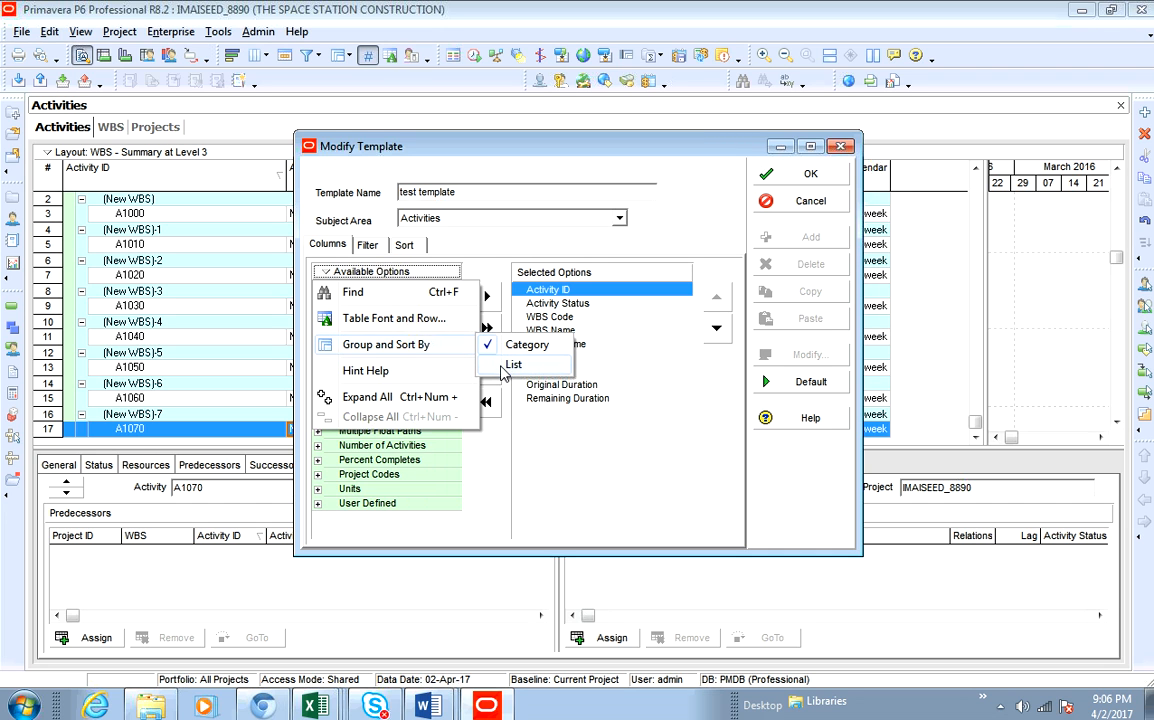
pyautogui.click(503, 369)
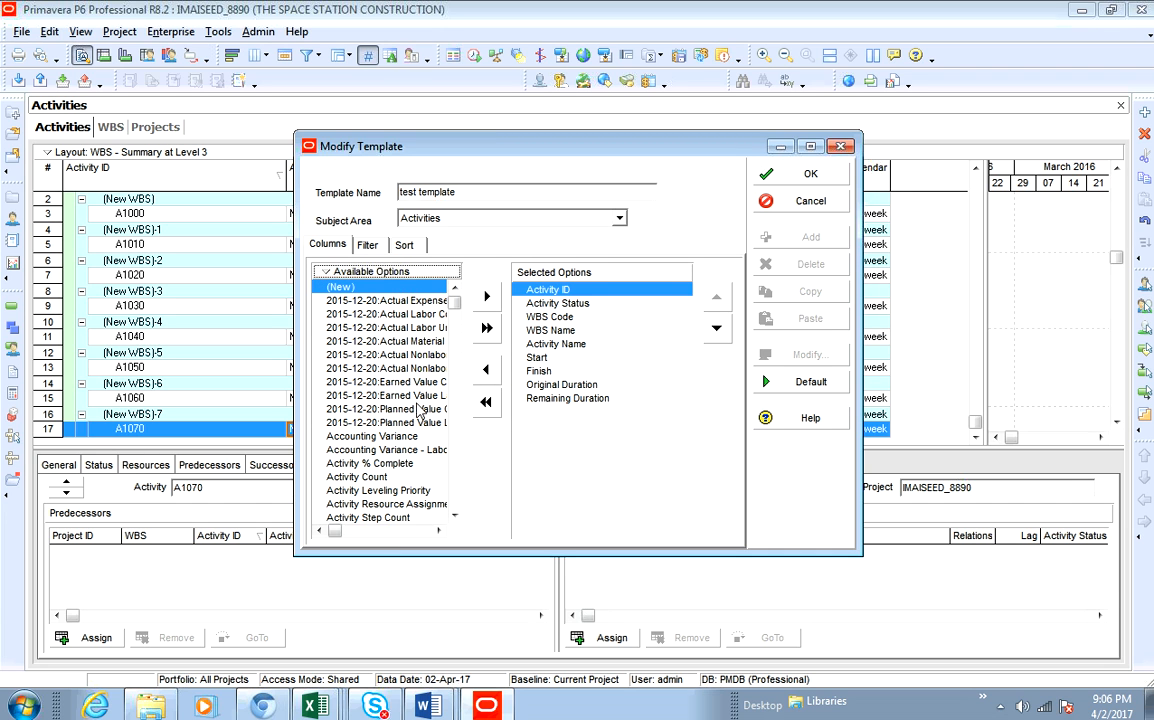
pyautogui.moveTo(300, 548); pyautogui.dragTo(170, 579)
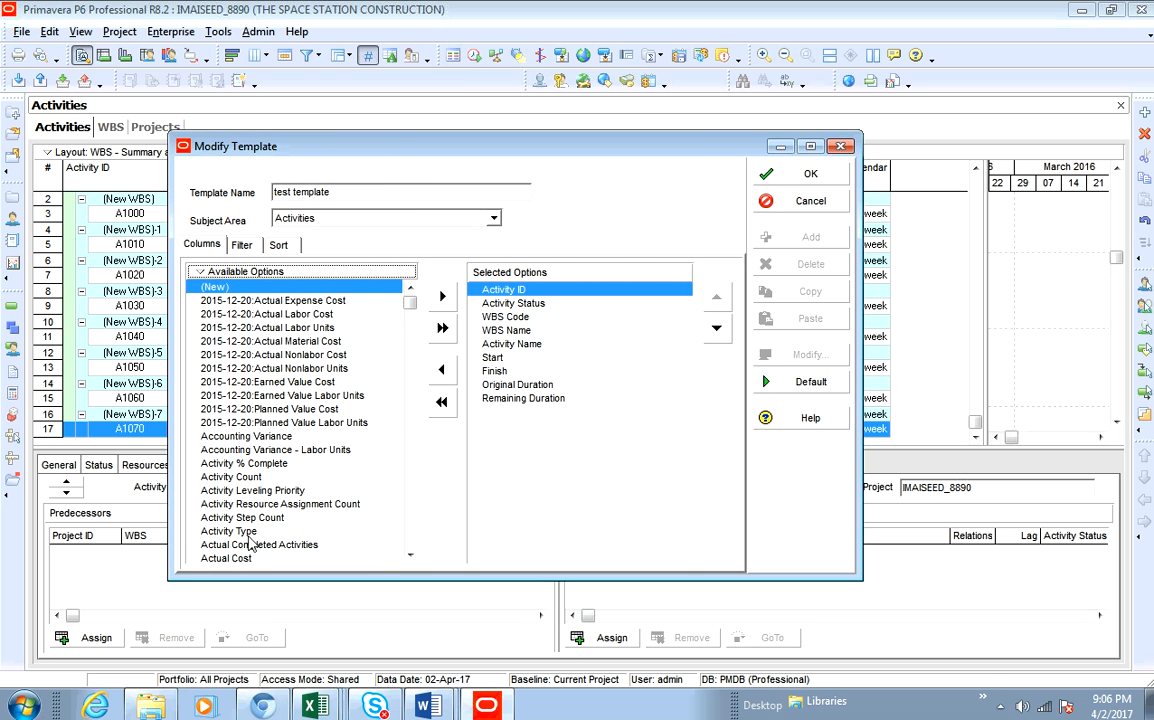
pyautogui.moveTo(410, 302)
pyautogui.mouseDown()
pyautogui.moveTo(410, 550)
pyautogui.moveTo(410, 295)
pyautogui.mouseUp()
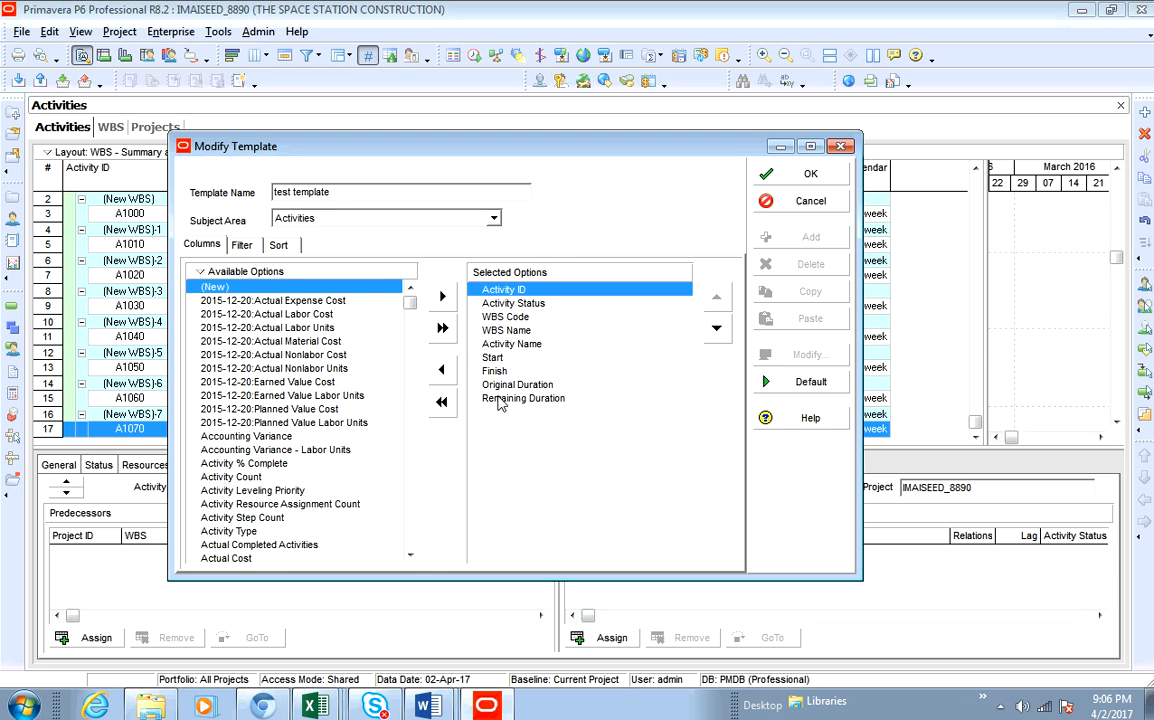
pyautogui.click(241, 247)
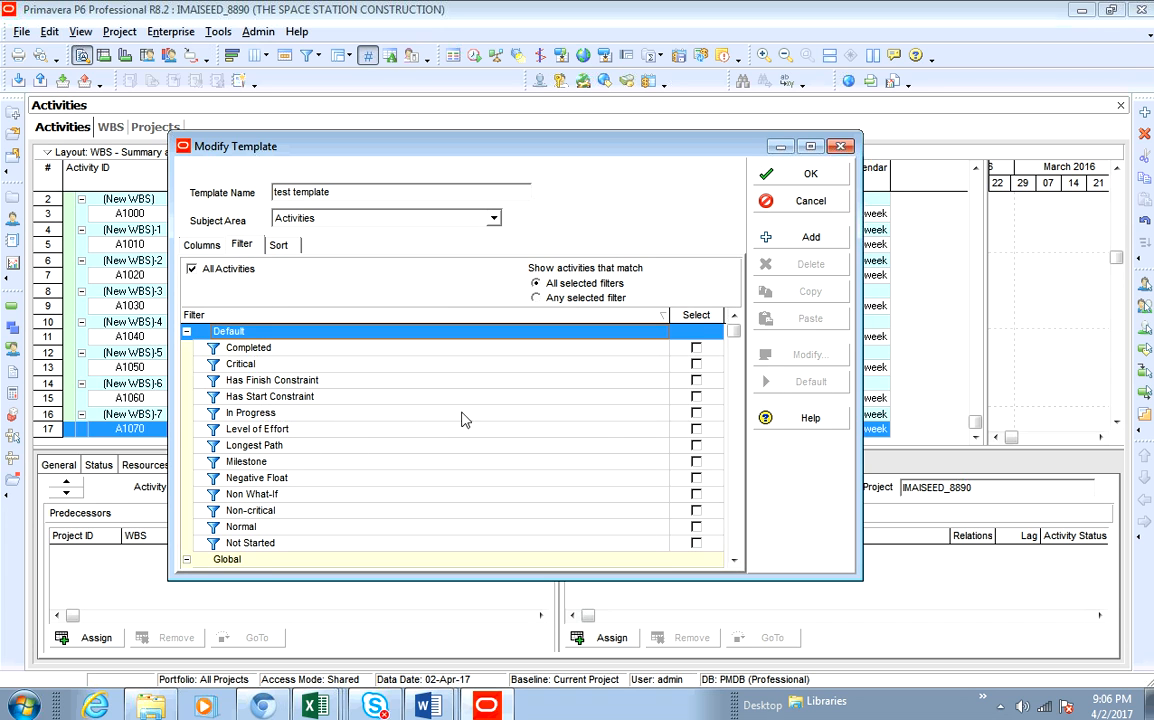
pyautogui.moveTo(733, 333); pyautogui.dragTo(735, 545)
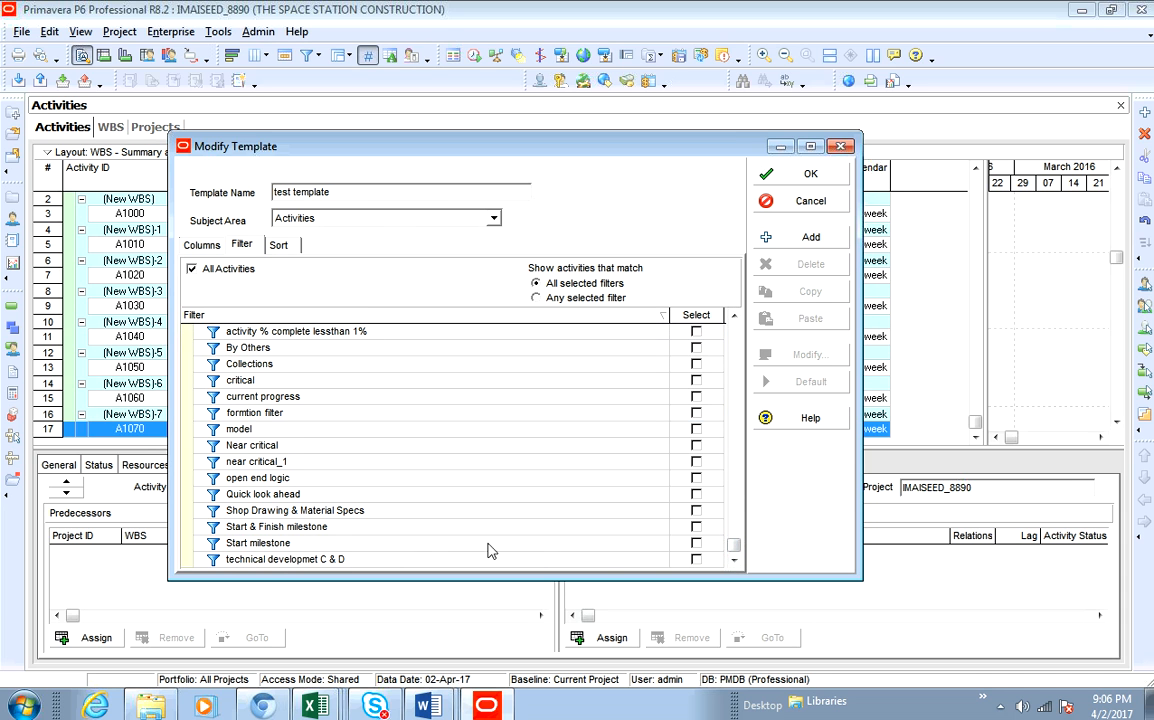
pyautogui.moveTo(732, 549); pyautogui.dragTo(733, 330)
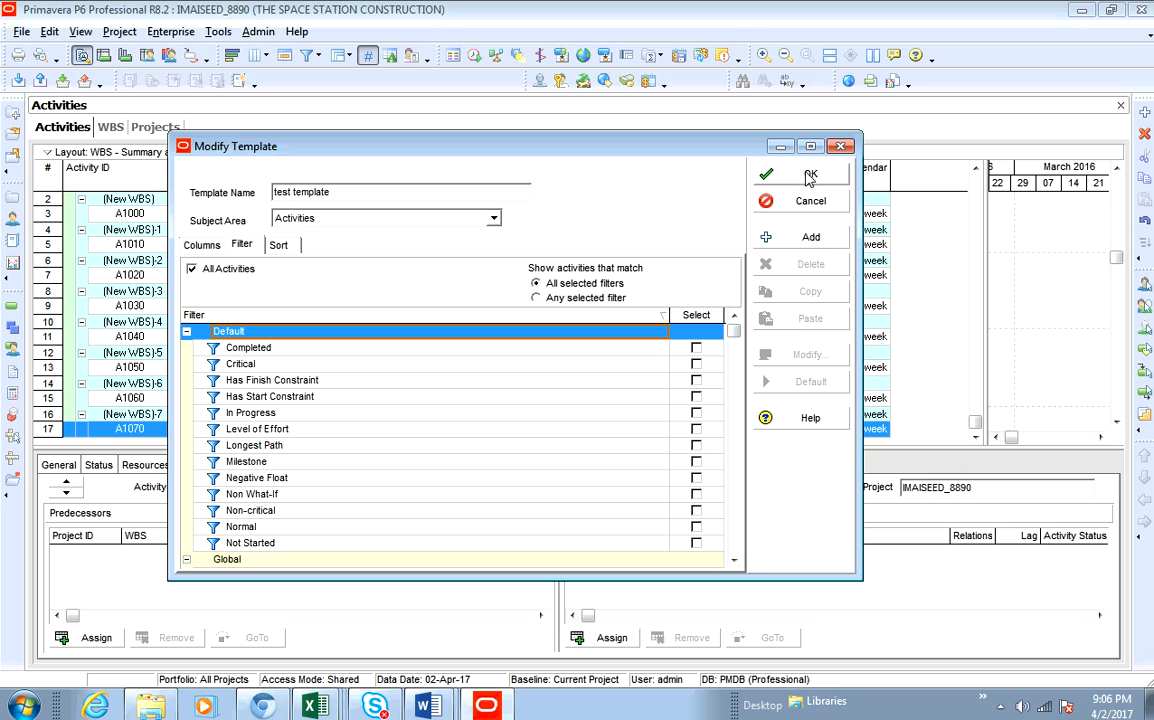
pyautogui.click(205, 245)
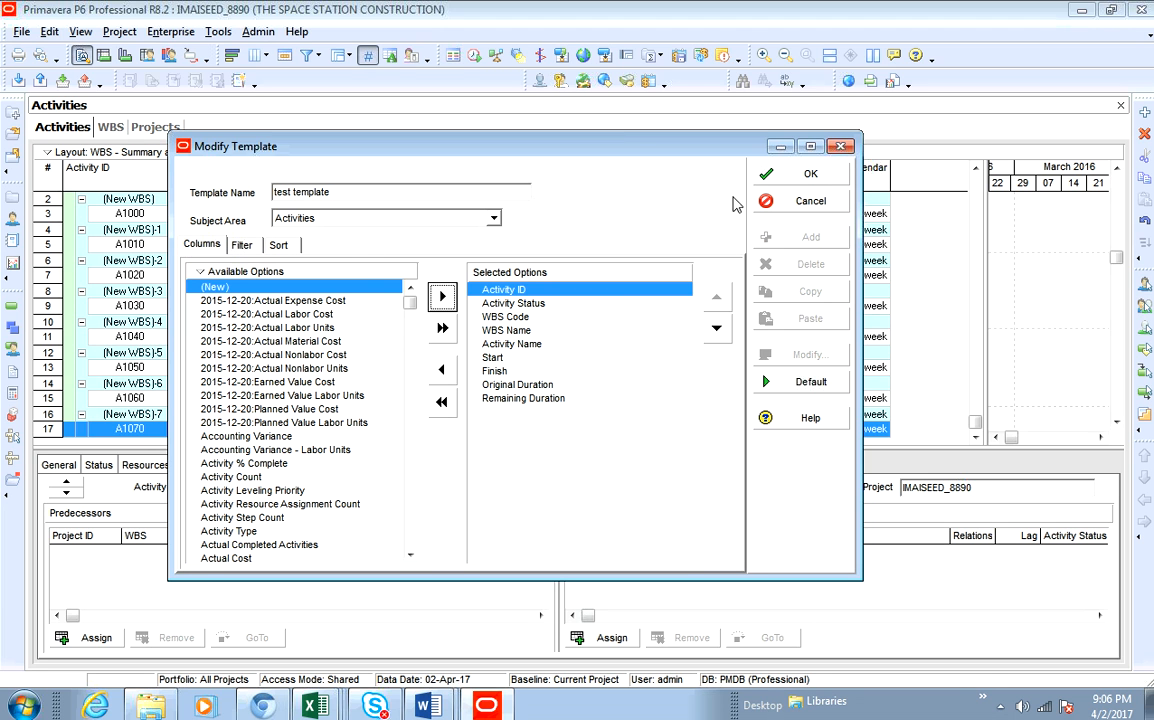
pyautogui.click(790, 174)
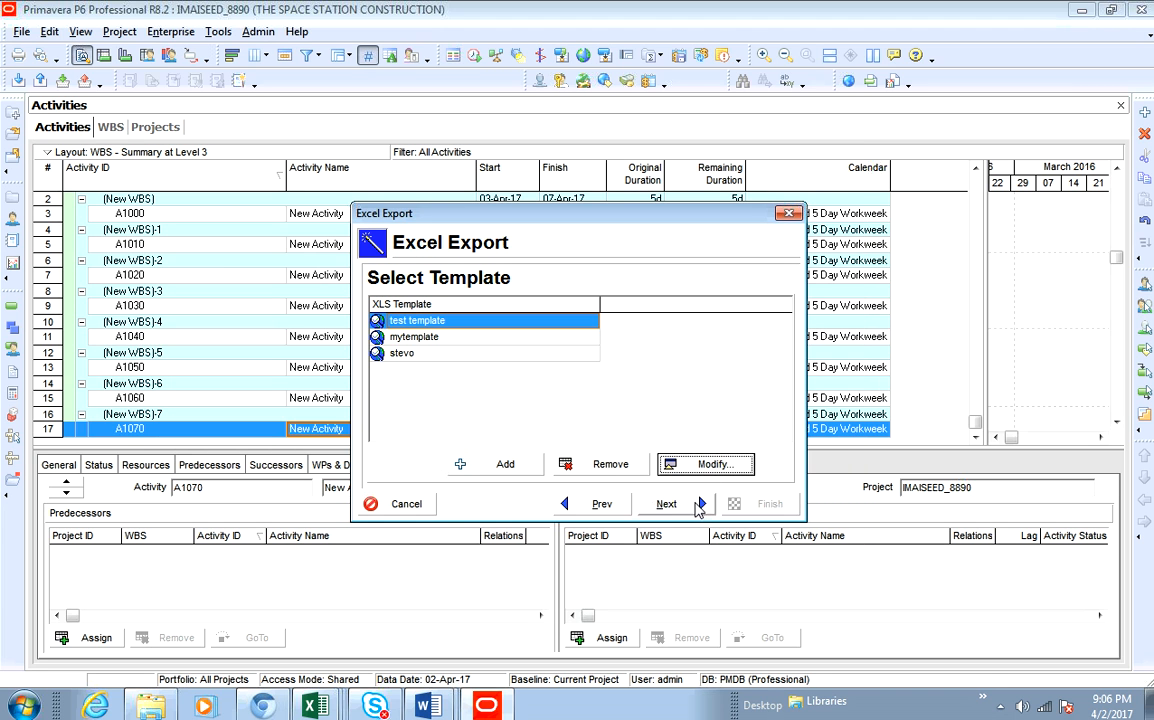
# - Finish exporting the project with the test template to the IMAISEED_8890.xls file and close the export wizard
pyautogui.click(690, 505)
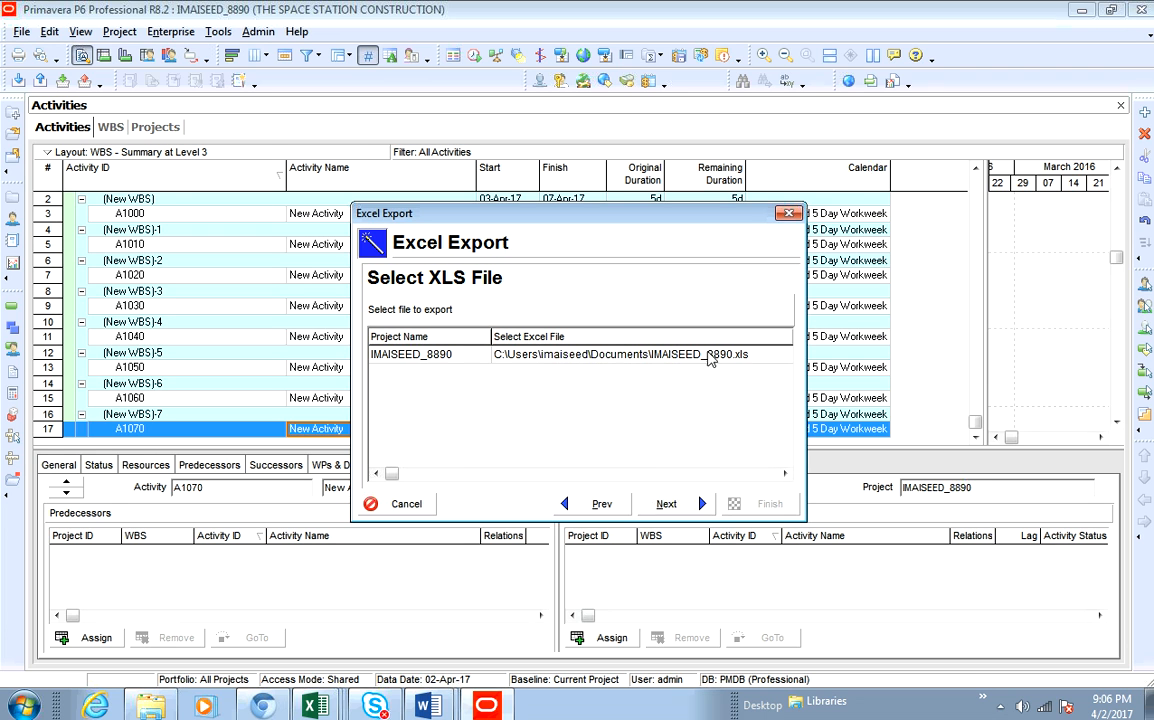
pyautogui.click(688, 510)
pyautogui.click(601, 504)
pyautogui.click(695, 507)
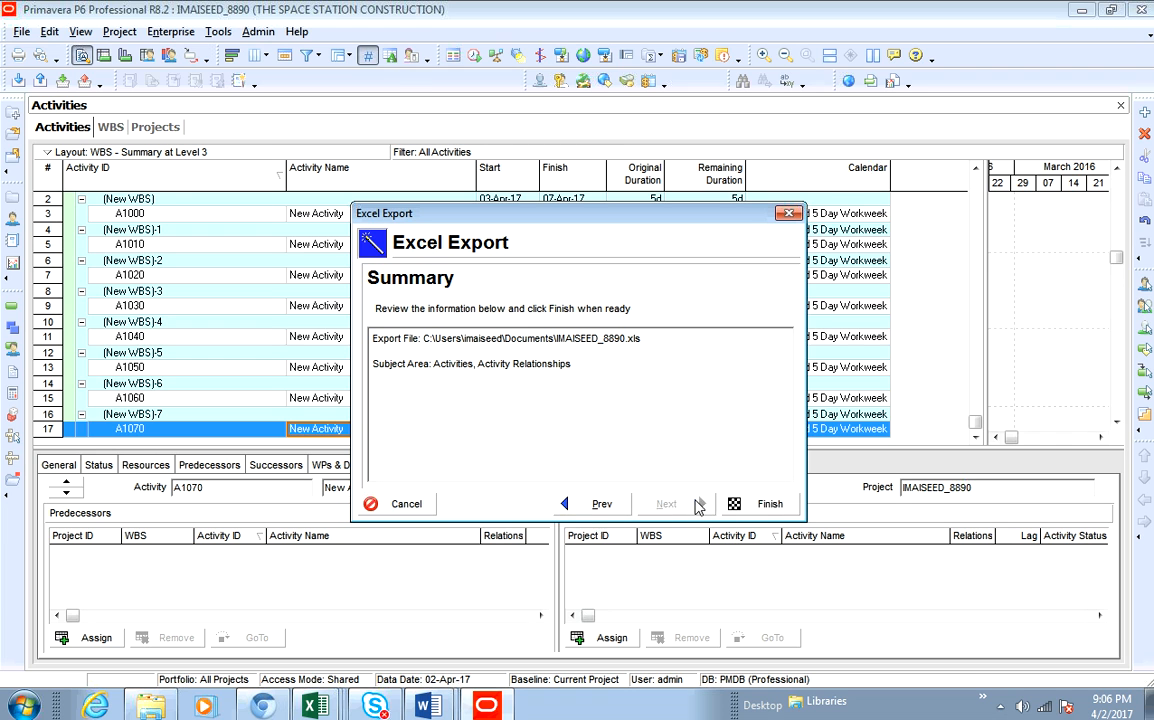
pyautogui.click(758, 510)
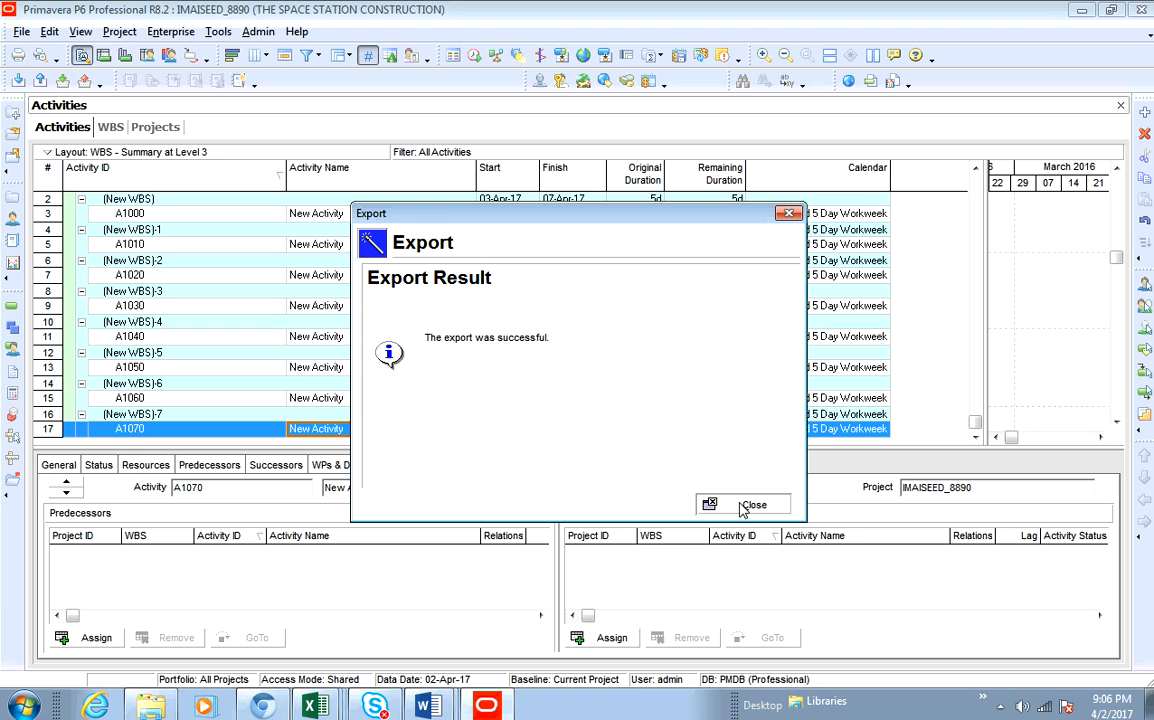
pyautogui.click(745, 506)
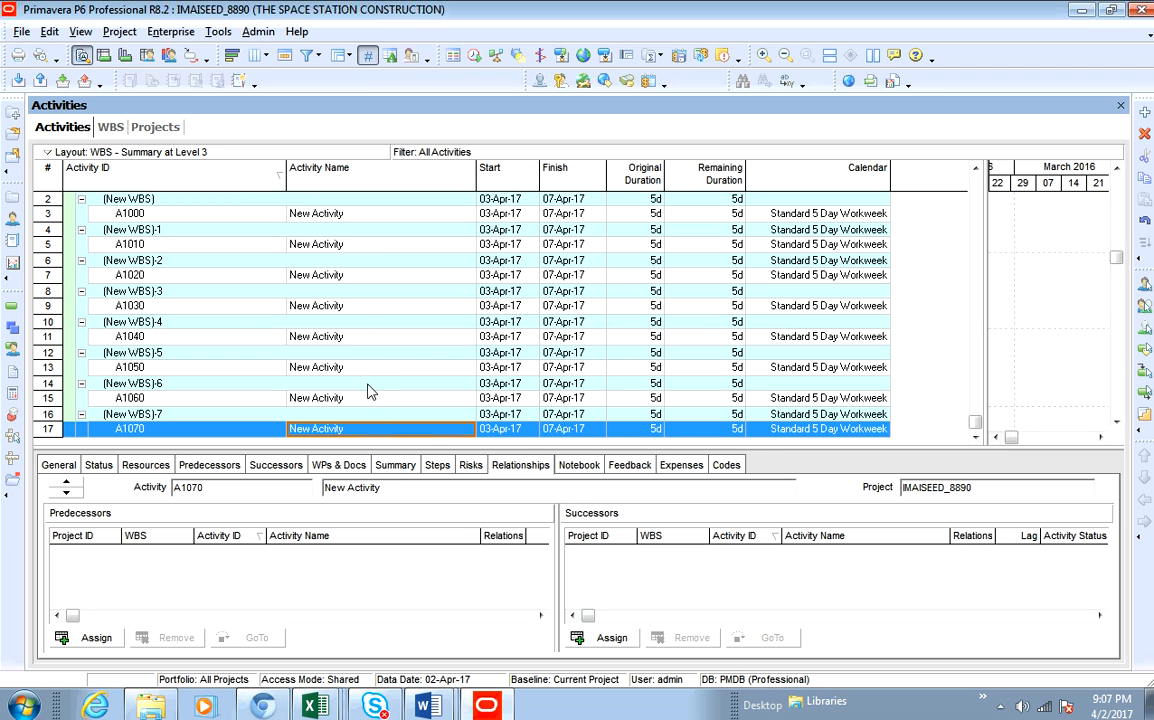
# - Switch to Excel and open the exported IMAISEED_8890 workbook from the Documents library
pyautogui.click(312, 706)
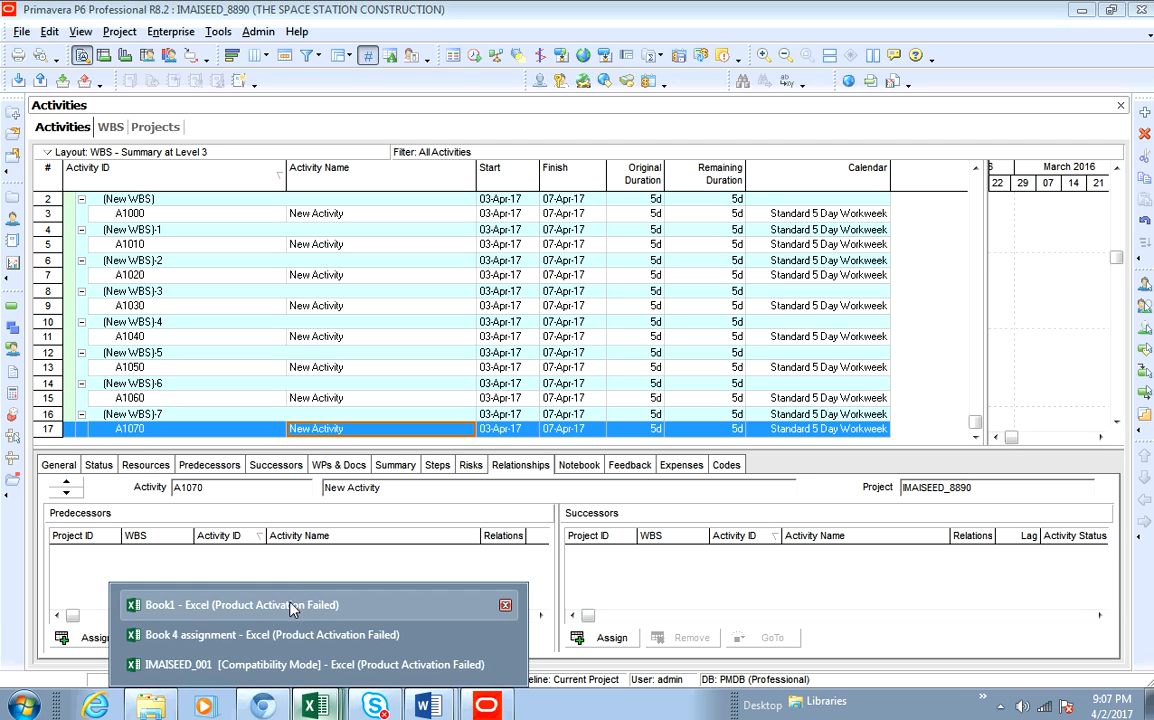
pyautogui.click(215, 665)
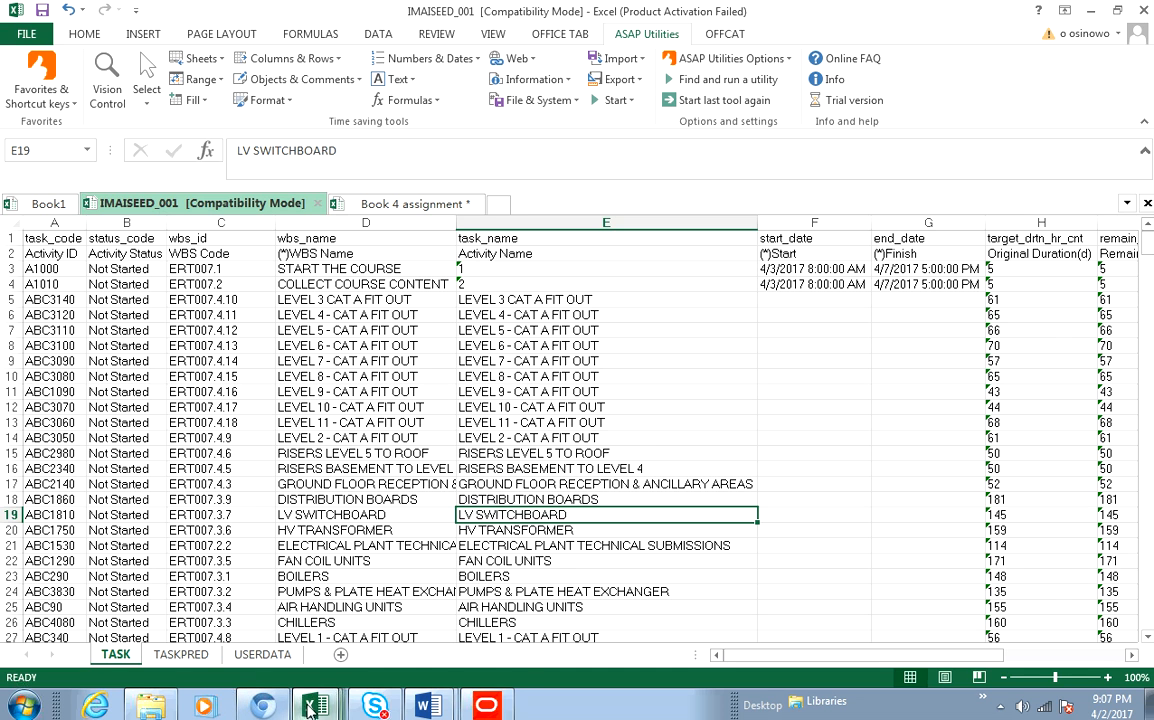
pyautogui.moveTo(312, 705)
pyautogui.click(200, 610)
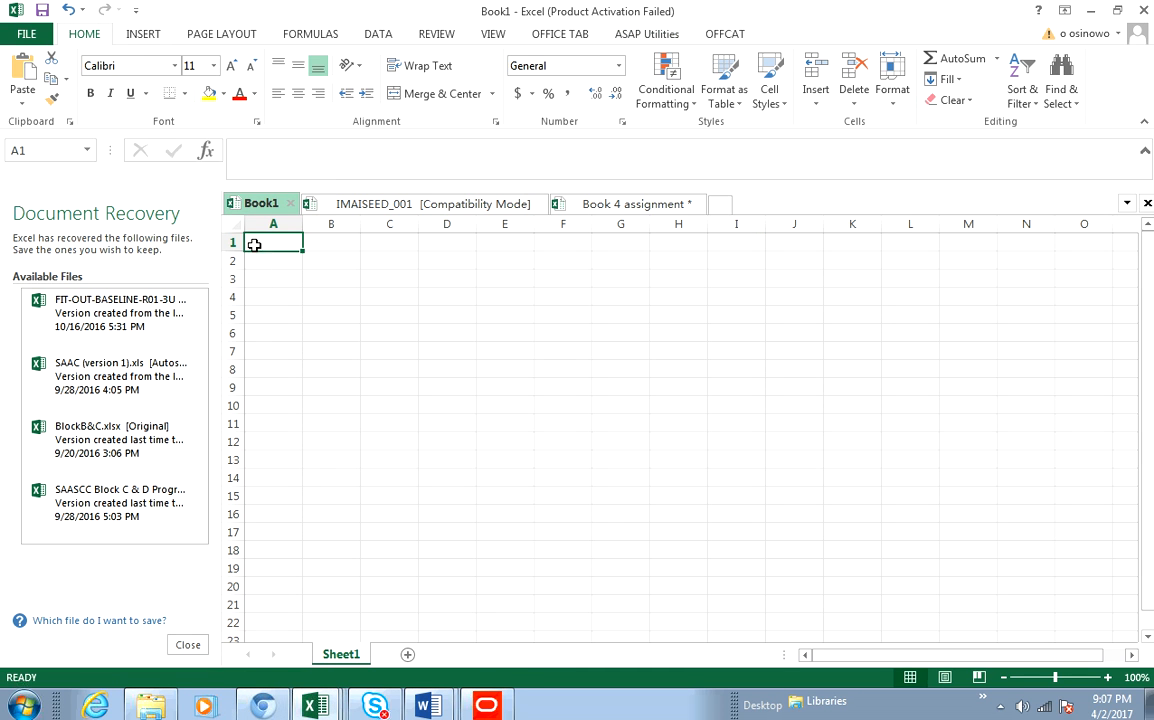
pyautogui.click(28, 34)
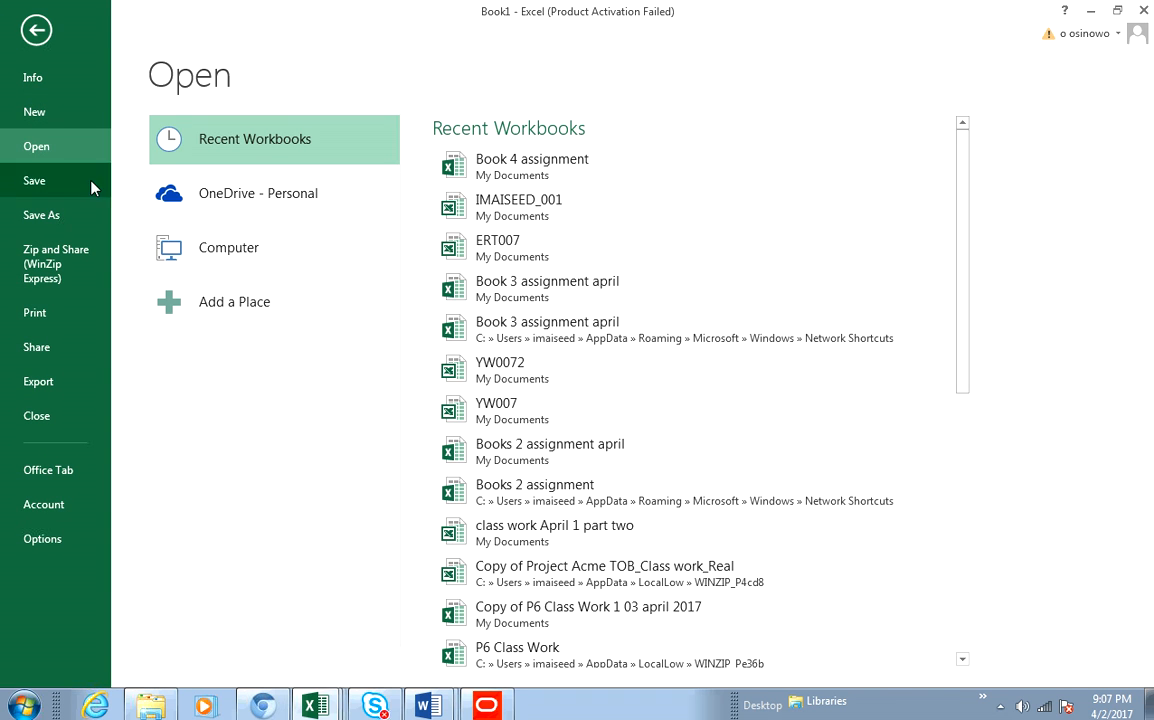
pyautogui.click(252, 257)
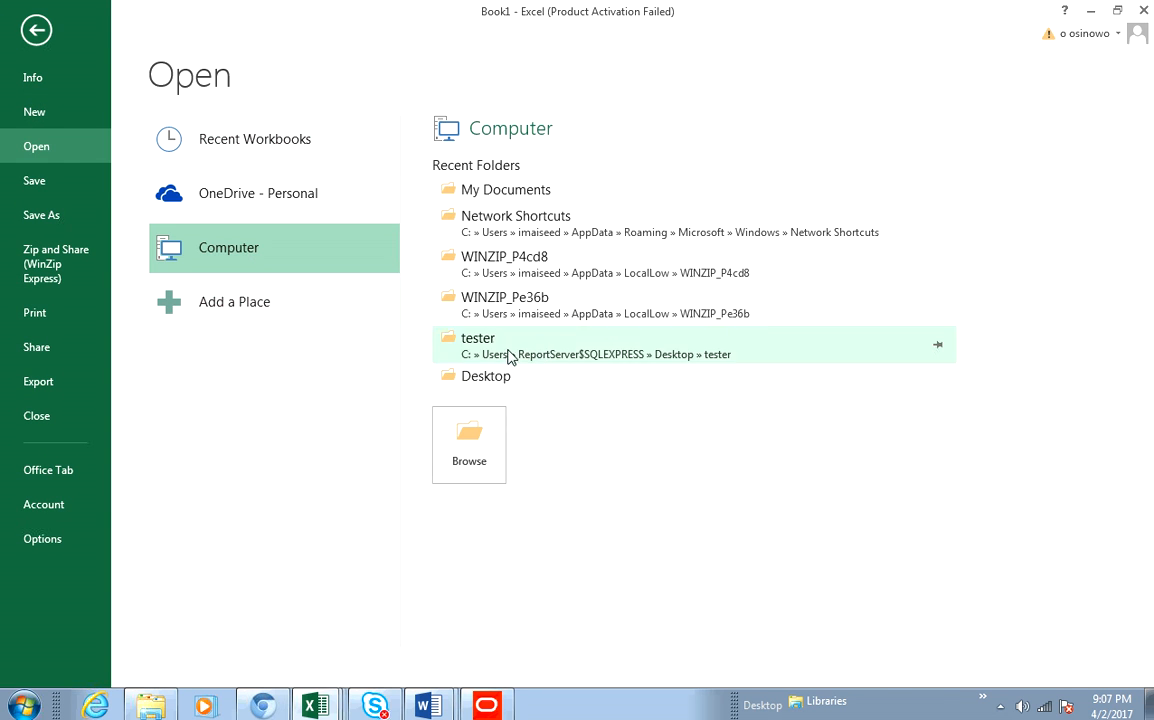
pyautogui.click(484, 465)
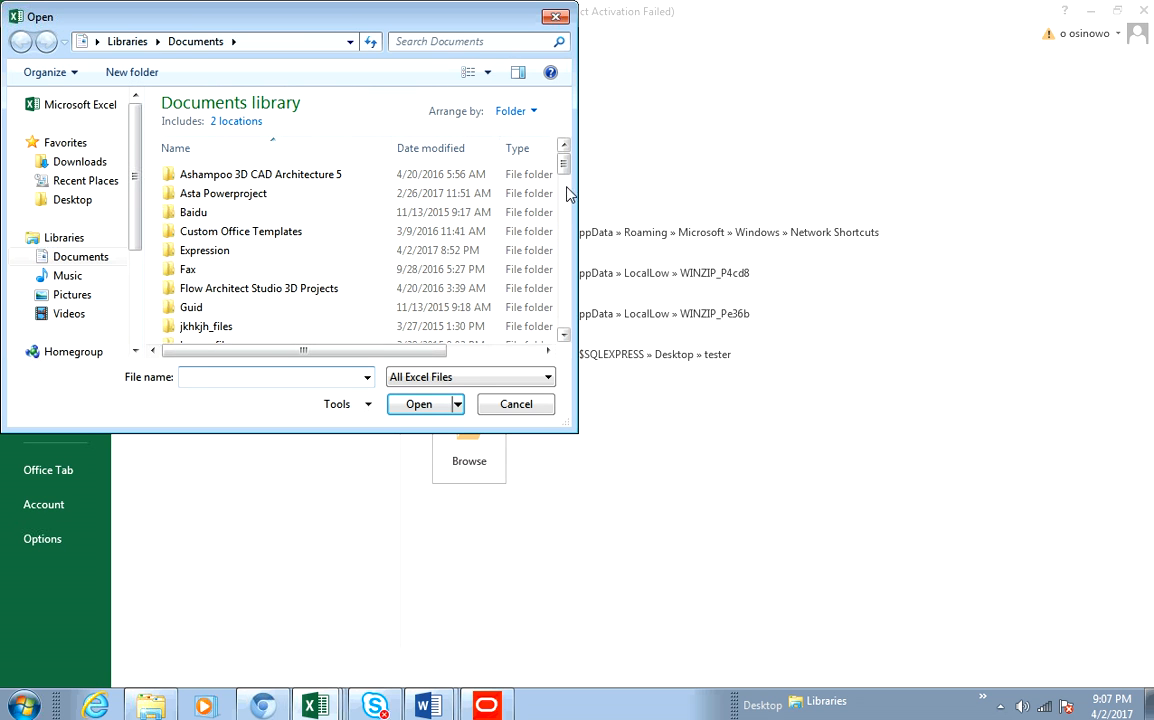
pyautogui.moveTo(564, 162); pyautogui.dragTo(566, 269)
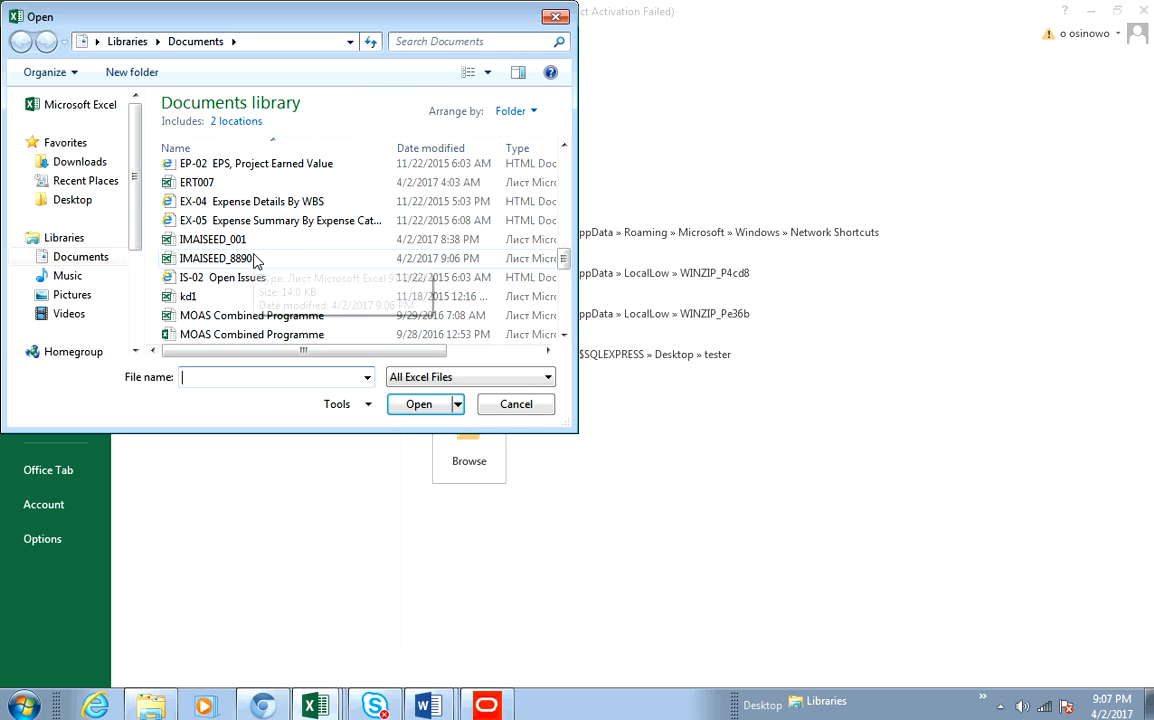
pyautogui.click(252, 260)
pyautogui.click(418, 408)
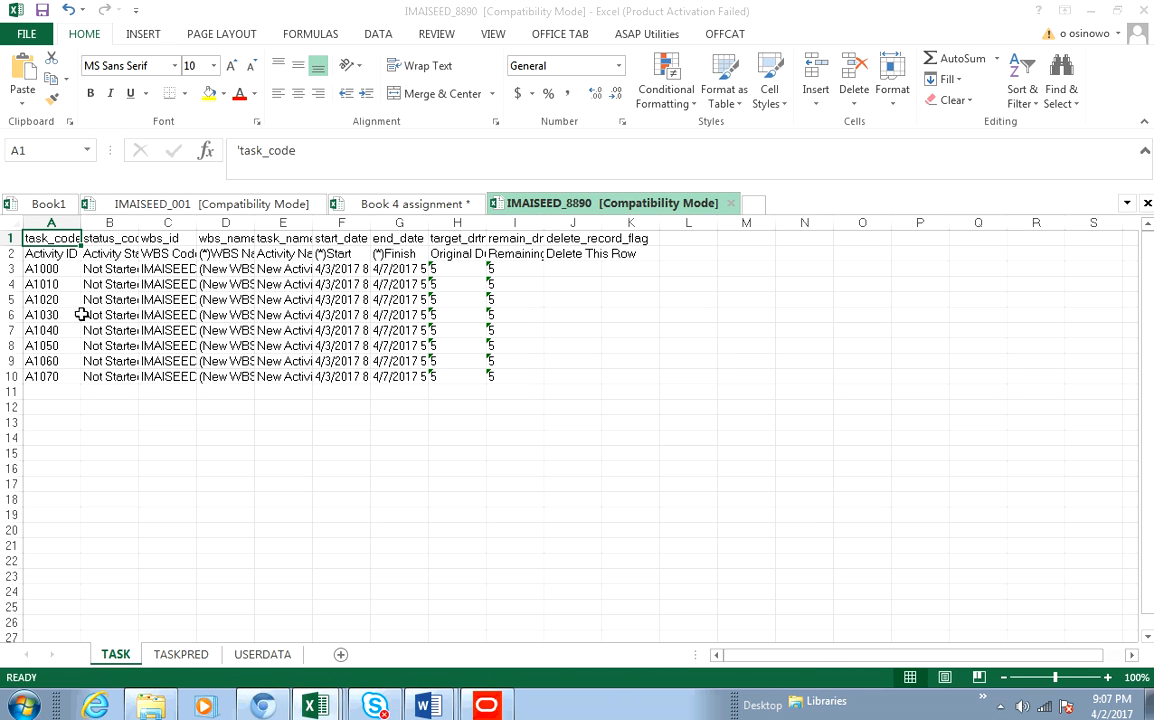
# - Autofit the widths of columns A through K on the TASK sheet
pyautogui.moveTo(41, 222); pyautogui.dragTo(651, 253)
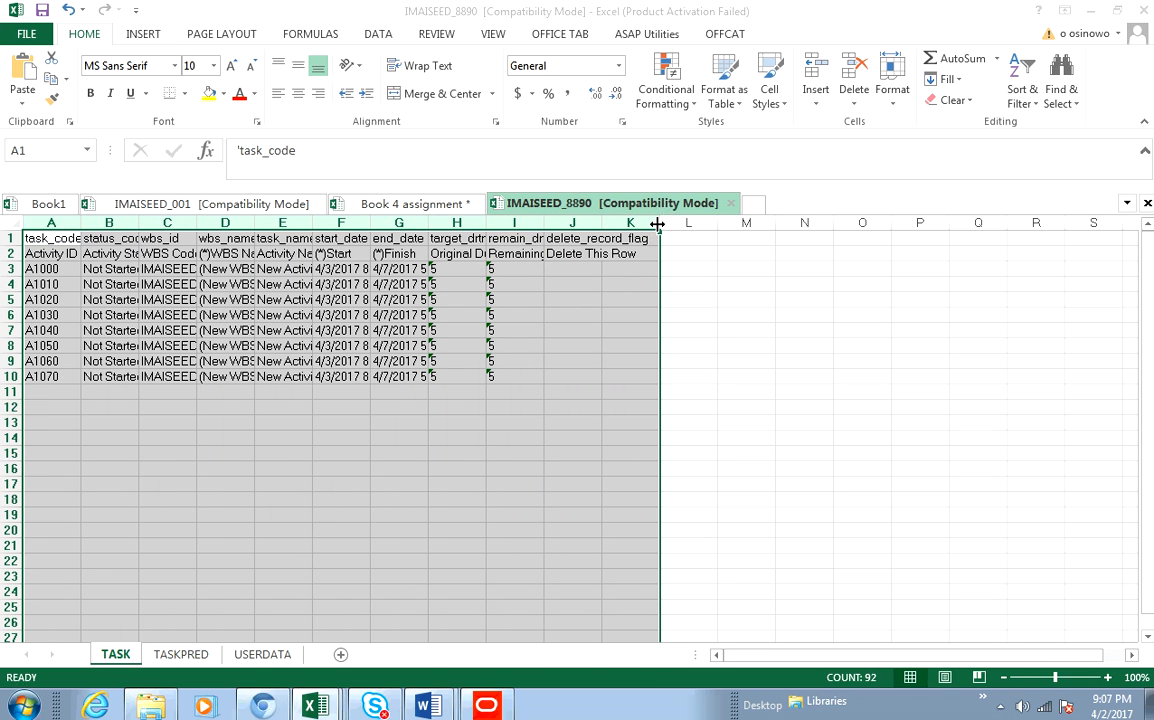
pyautogui.doubleClick(661, 222)
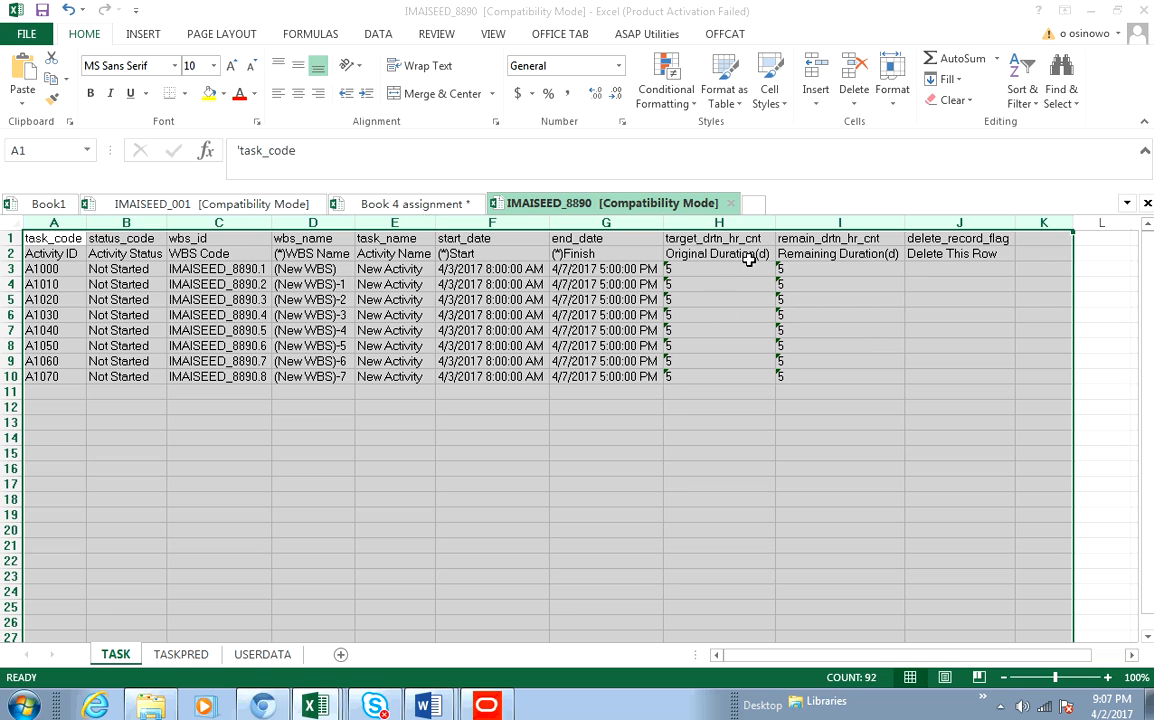
pyautogui.click(603, 422)
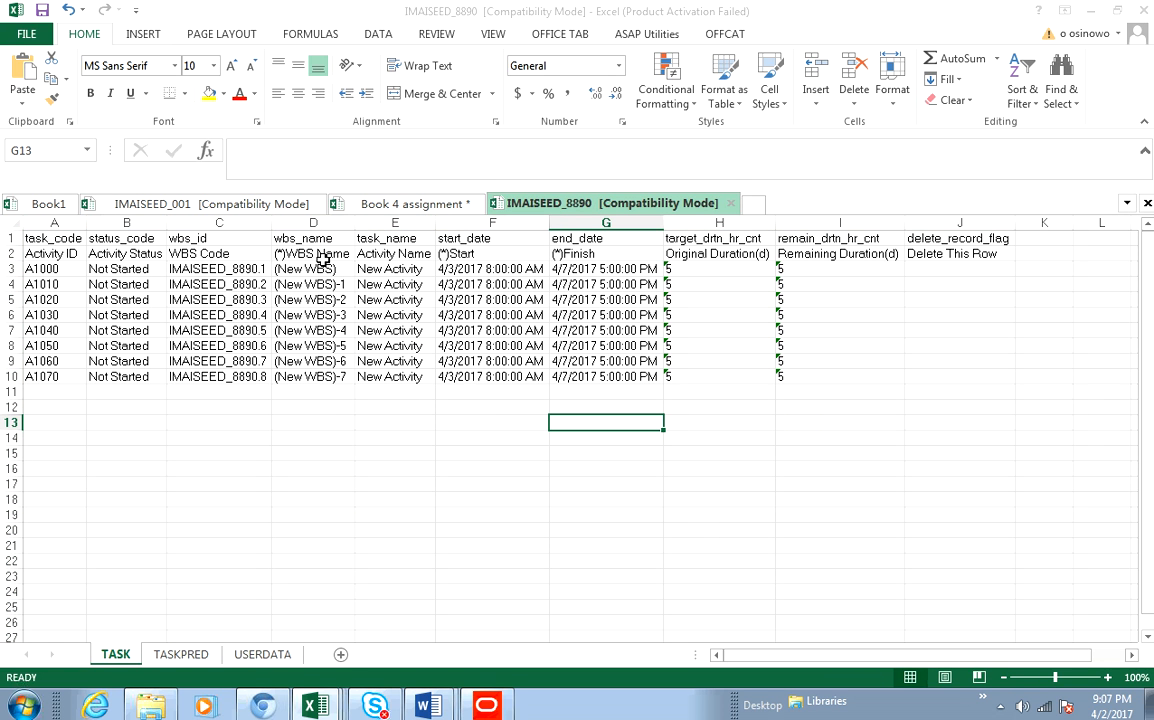
# - Select the activity-name cells E3 through E20 on the exported TASK sheet
pyautogui.moveTo(323, 263); pyautogui.dragTo(322, 377)
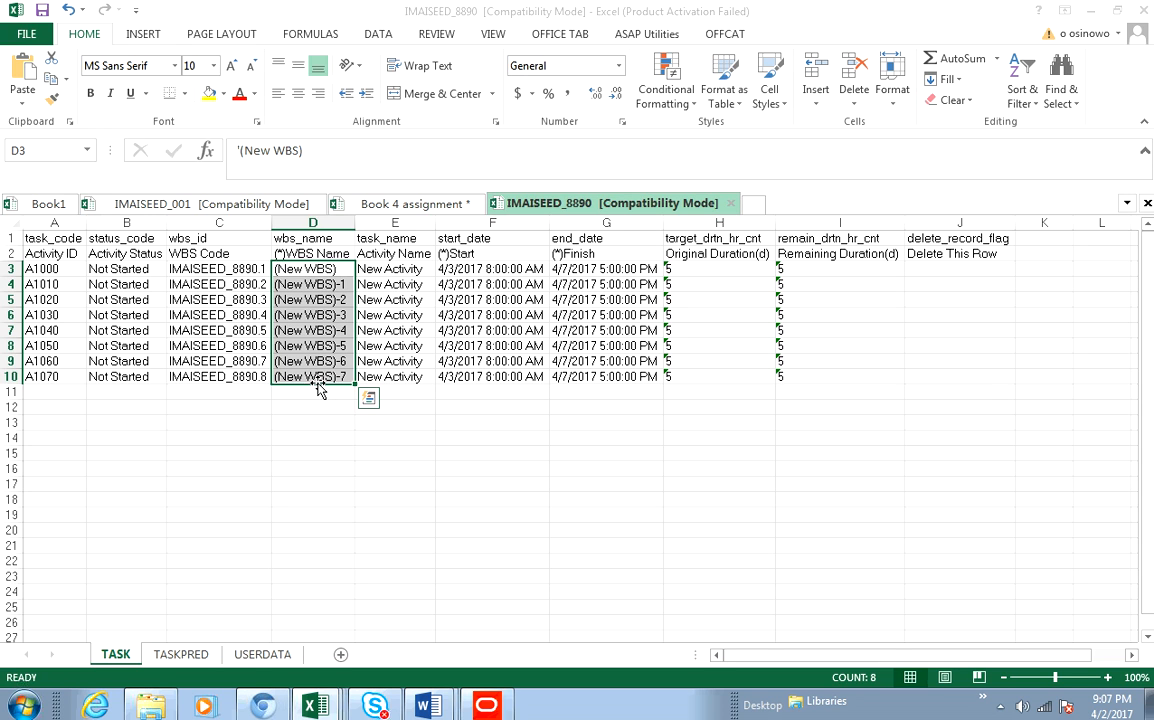
pyautogui.click(391, 270)
pyautogui.moveTo(391, 270); pyautogui.dragTo(391, 532)
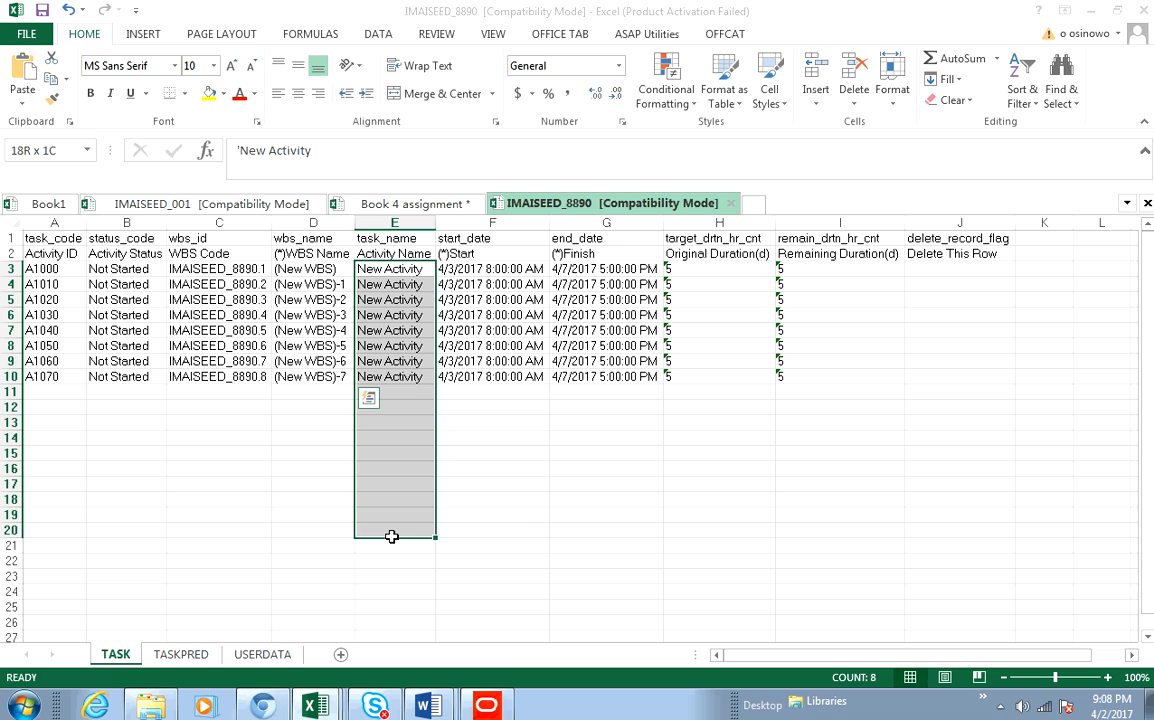
pyautogui.moveTo(391, 537); pyautogui.dragTo(391, 537)
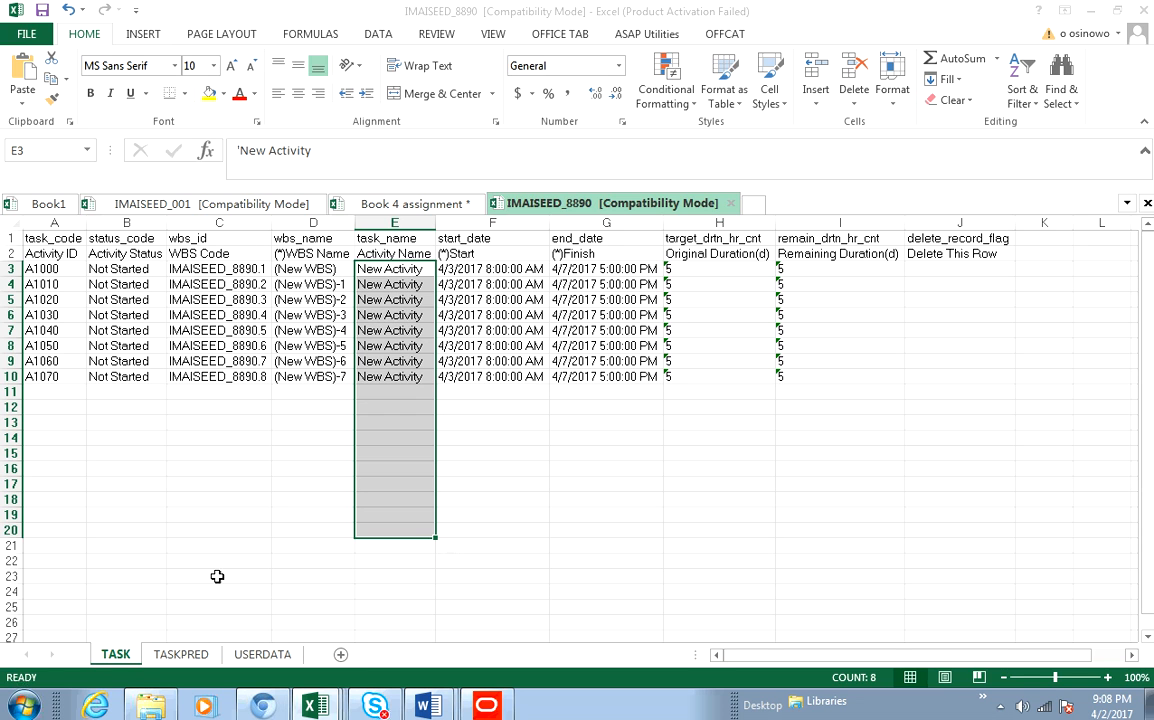
# - Switch to the Book 4 assignment workbook and select its task_name cells from E3 down to E415
pyautogui.click(309, 705)
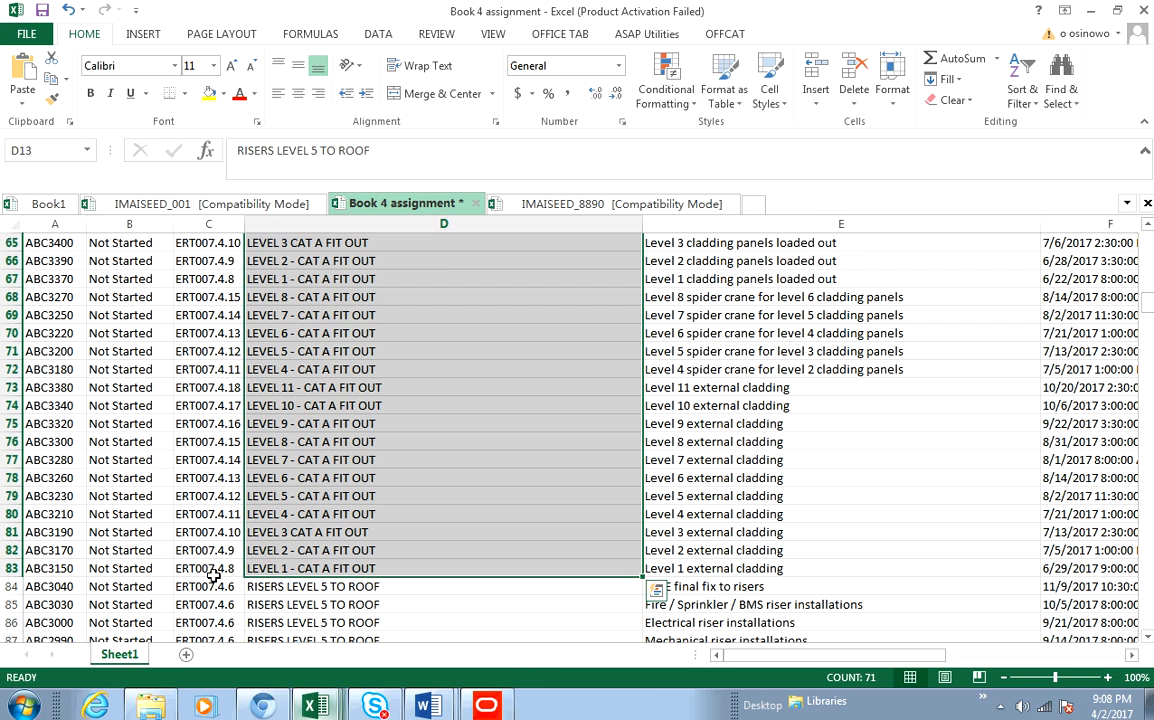
pyautogui.click(215, 577)
pyautogui.click(388, 299)
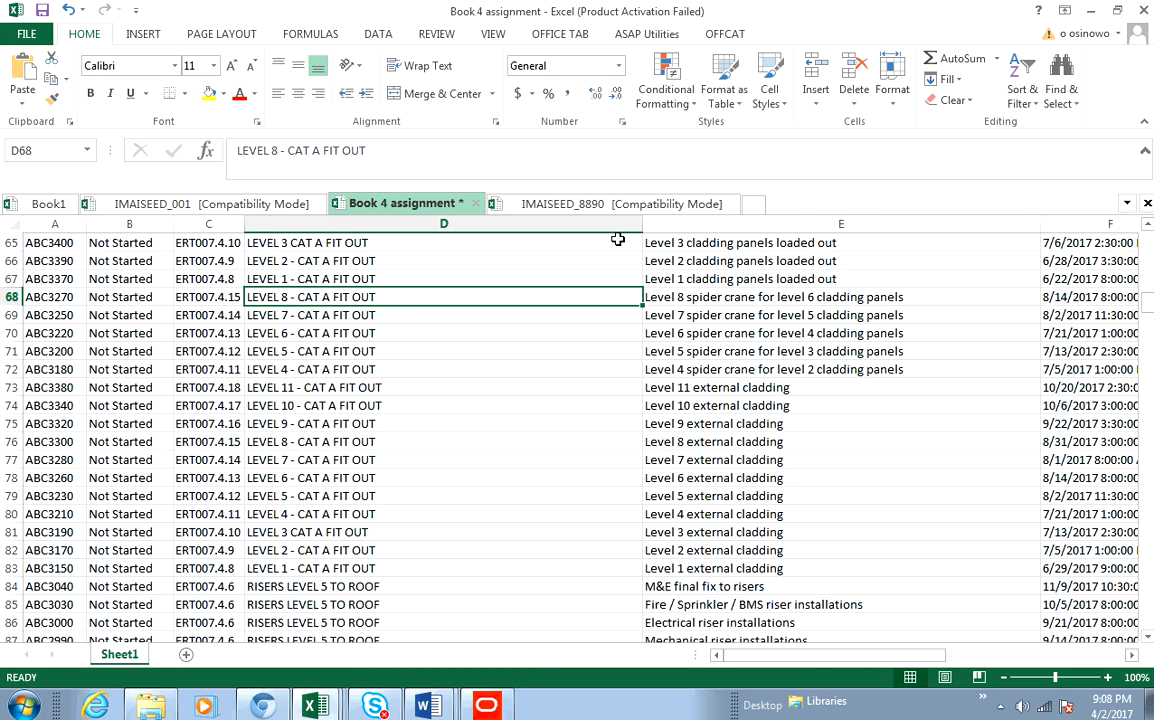
pyautogui.scroll(5, 747, 334)
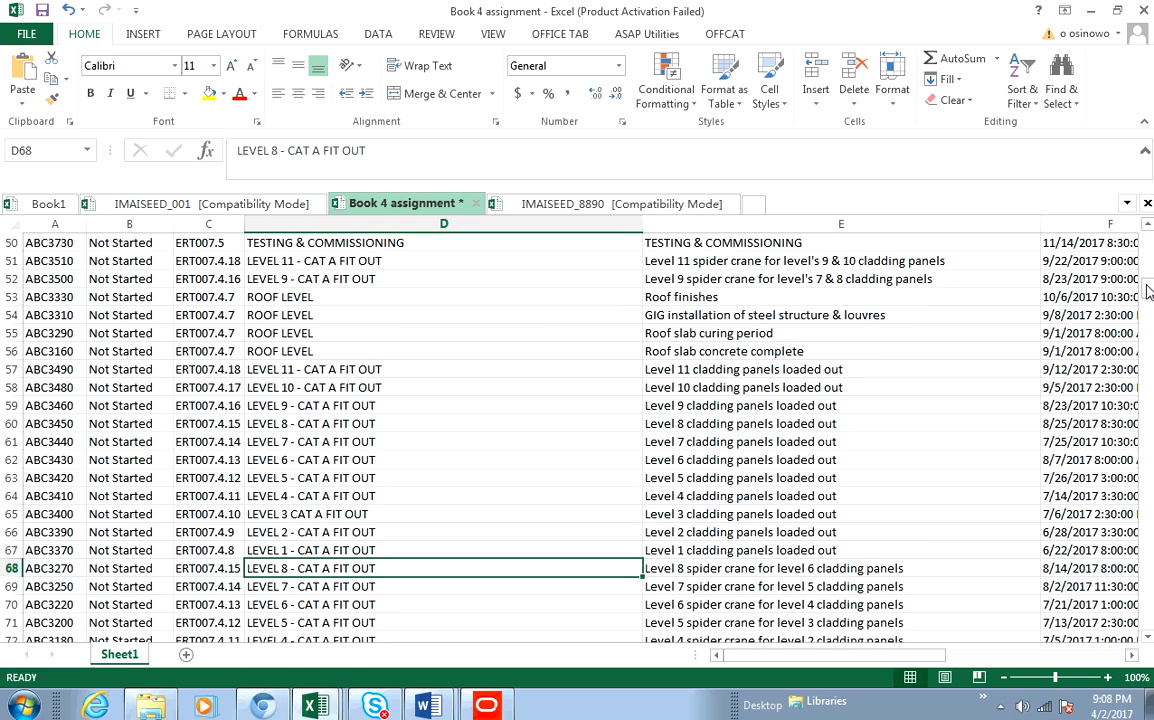
pyautogui.scroll(15, 1148, 290)
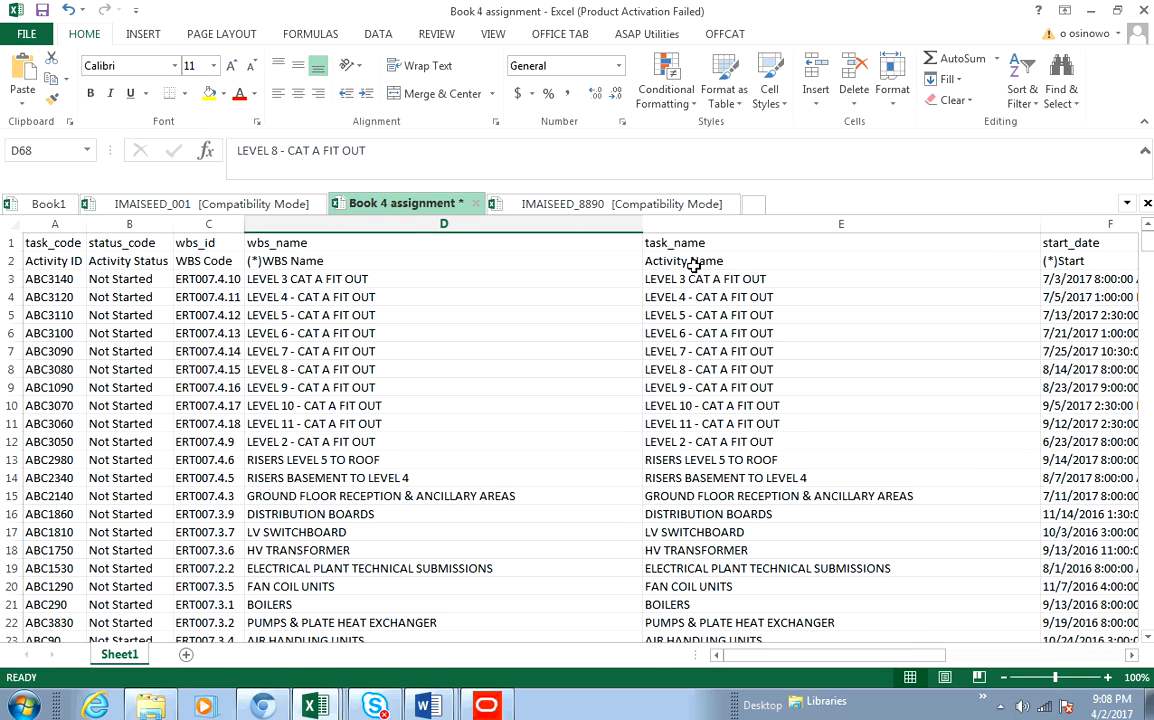
pyautogui.click(692, 280)
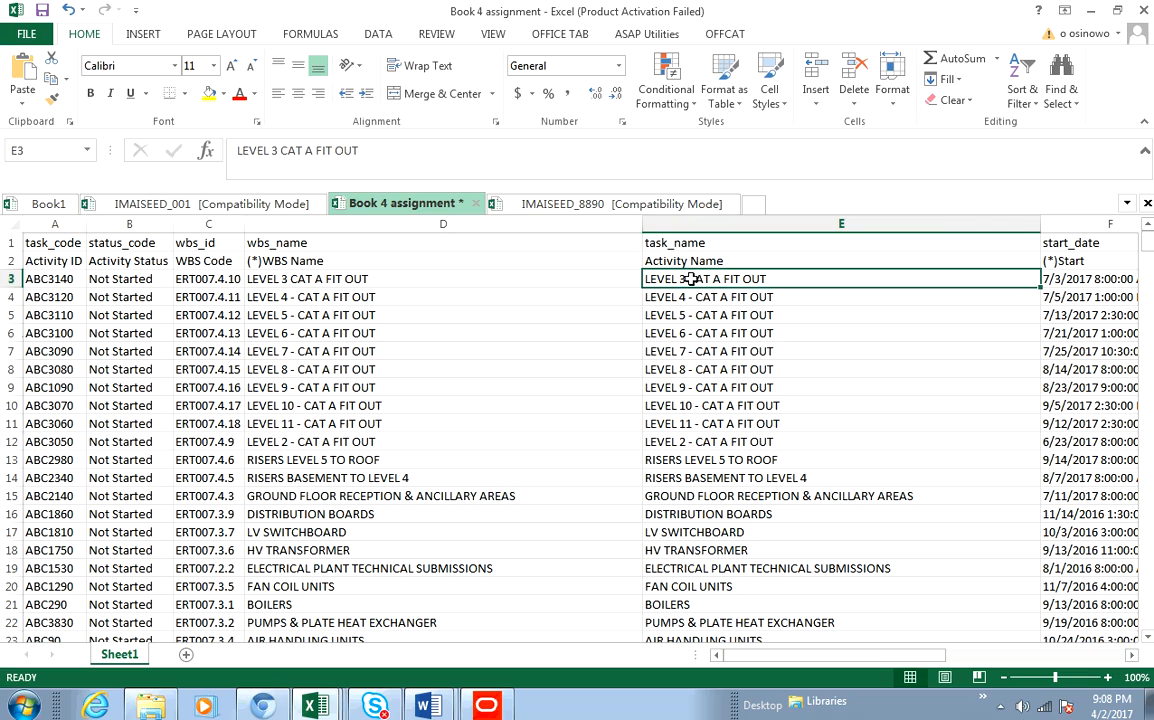
pyautogui.moveTo(692, 280); pyautogui.dragTo(747, 617)
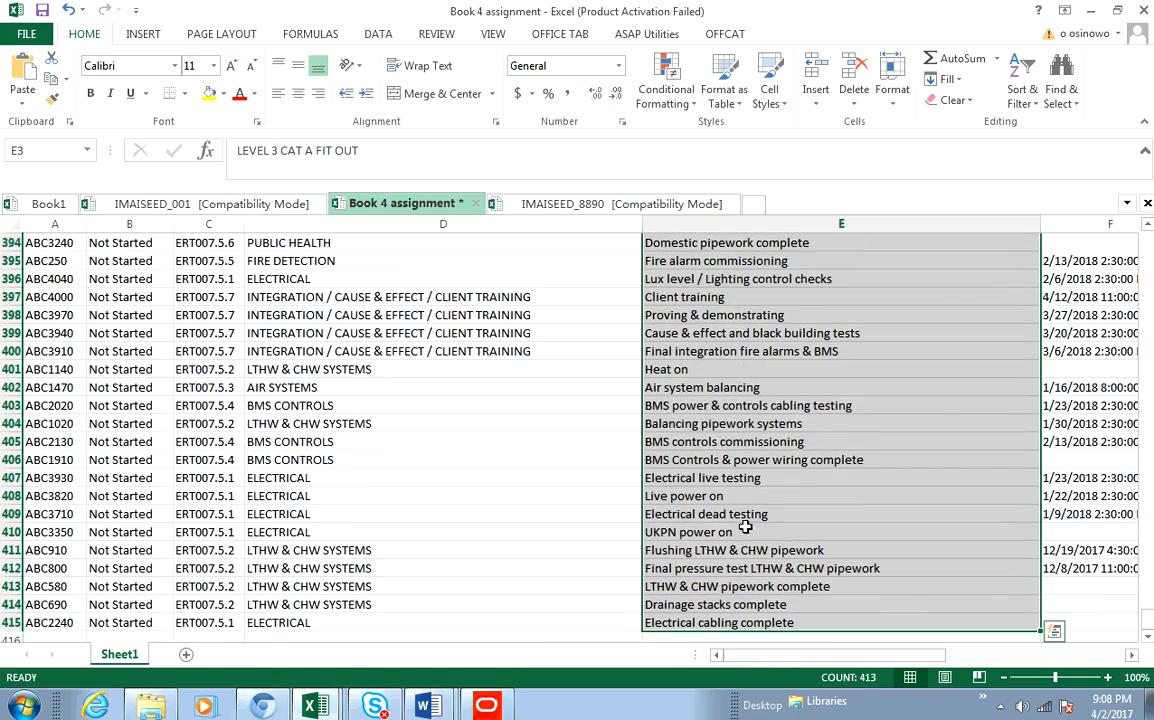
# - Try pasting over the selected Book 4 assignment task names, then undo the paste
pyautogui.rightClick(763, 405)
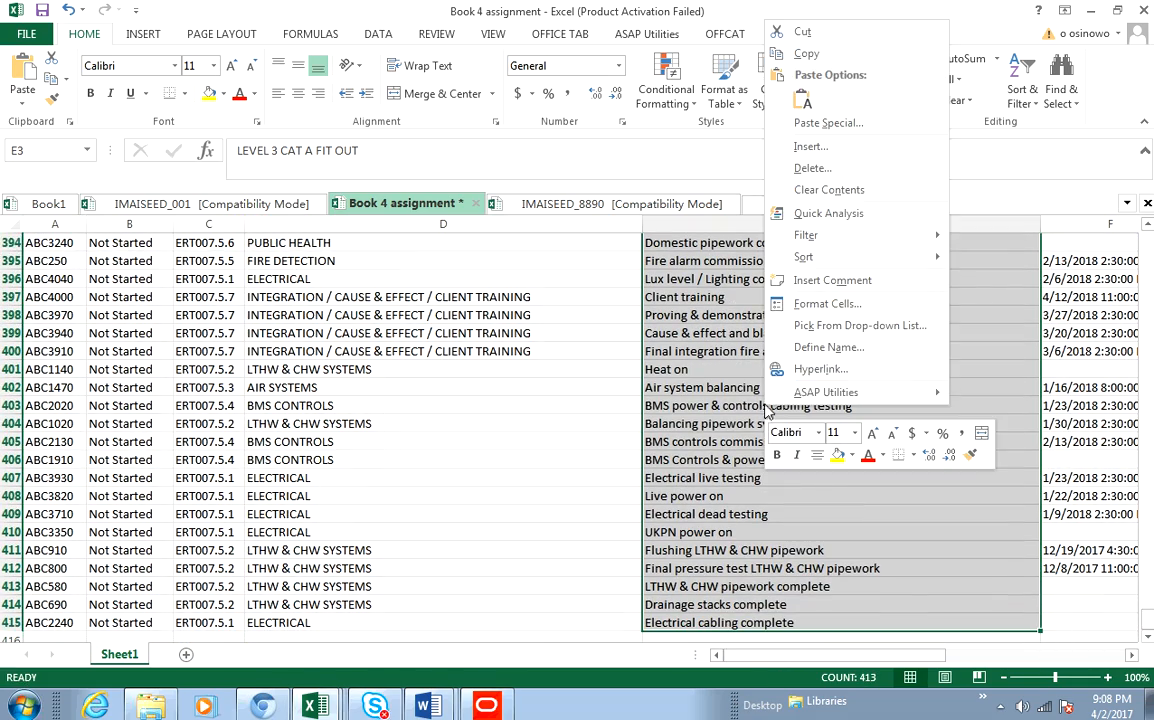
pyautogui.click(808, 108)
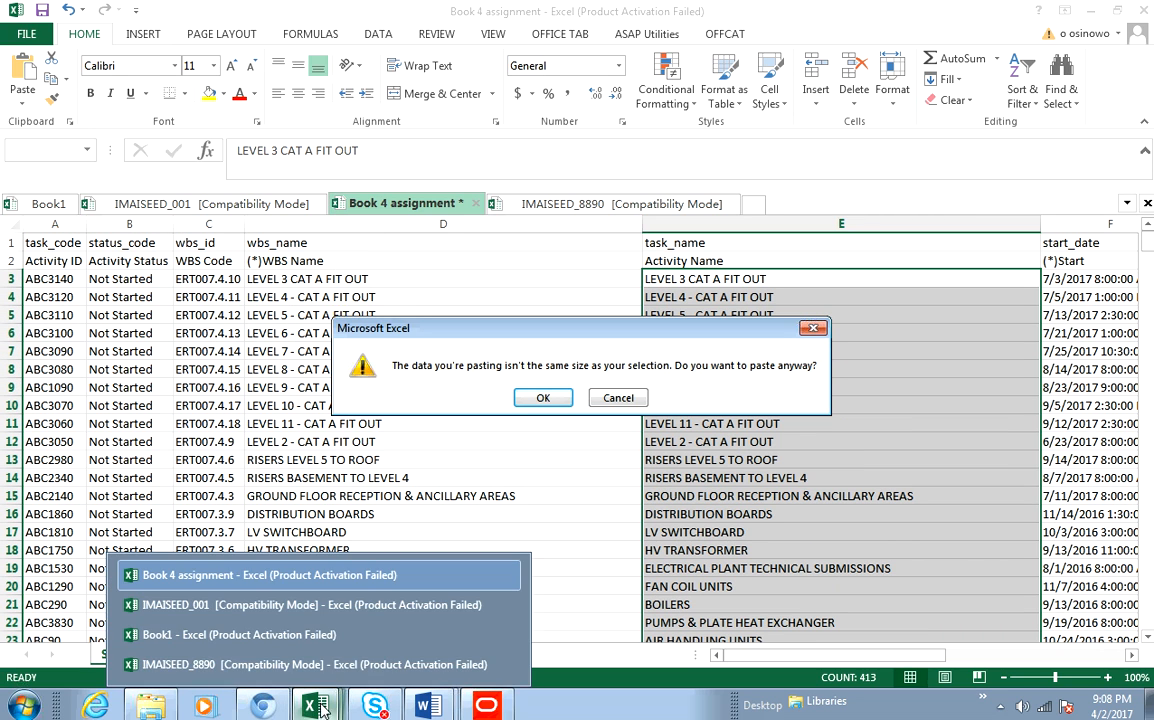
pyautogui.click(543, 398)
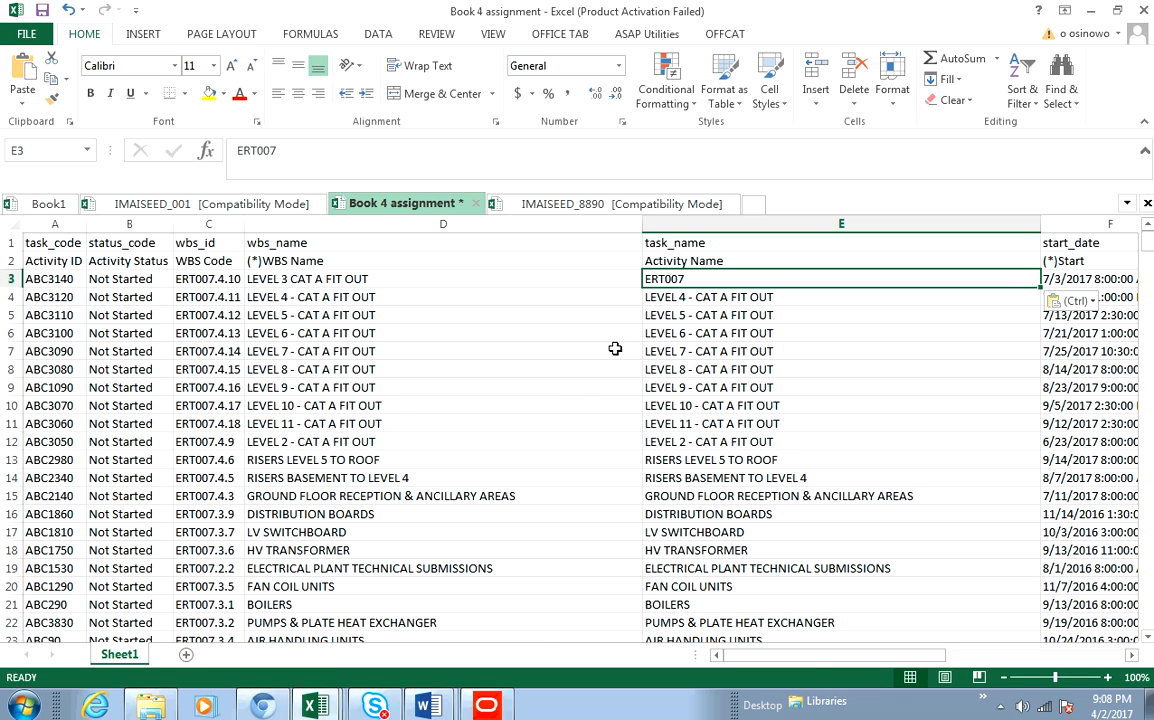
pyautogui.hotkey('ctrl', 'z')
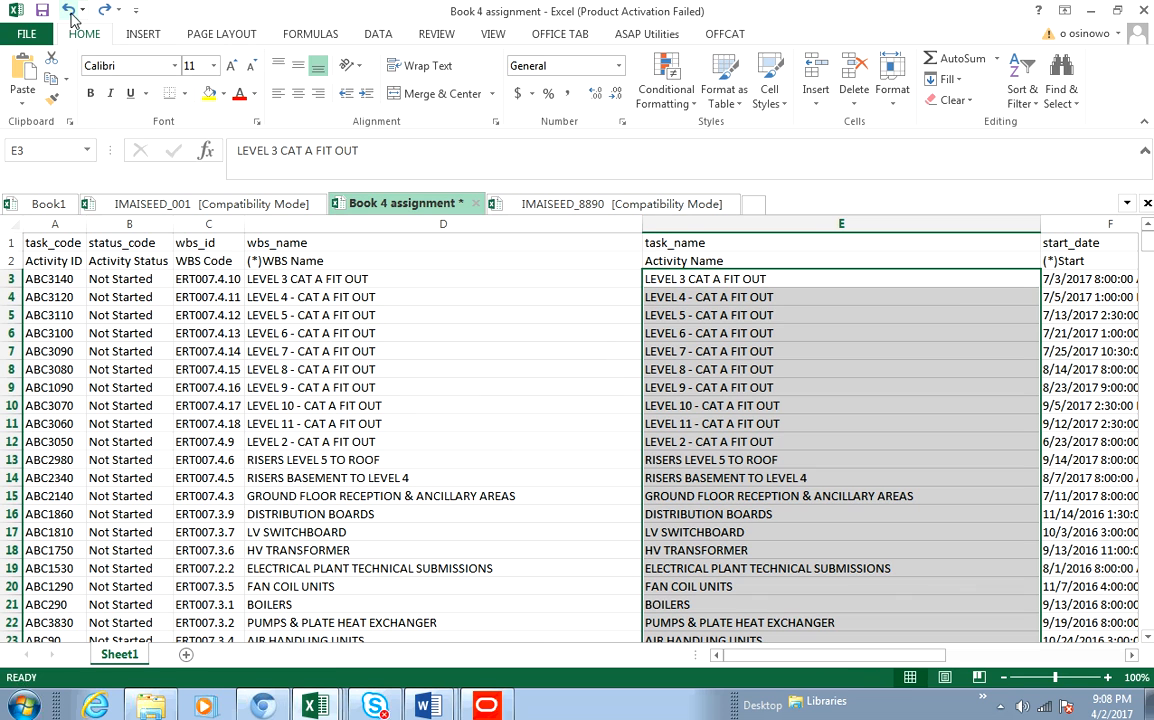
# - Copy the Book 4 assignment task names and paste them into the task_name column starting at E3 of IMAISEED_8890
pyautogui.rightClick(786, 302)
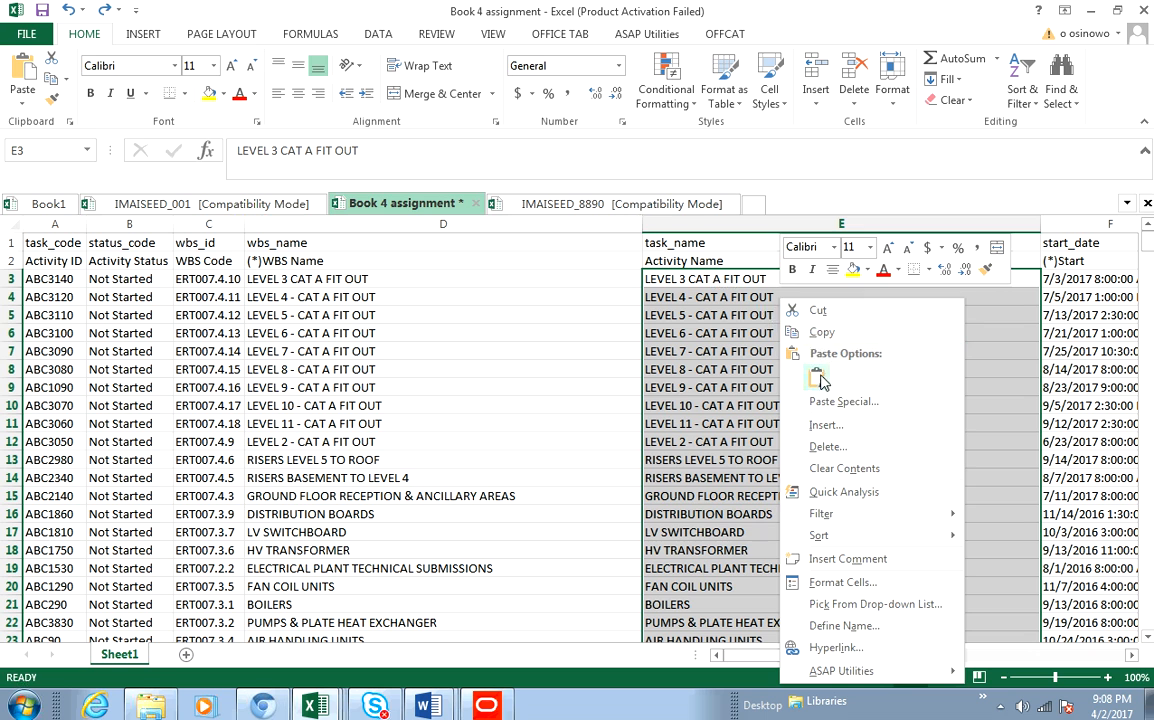
pyautogui.click(822, 333)
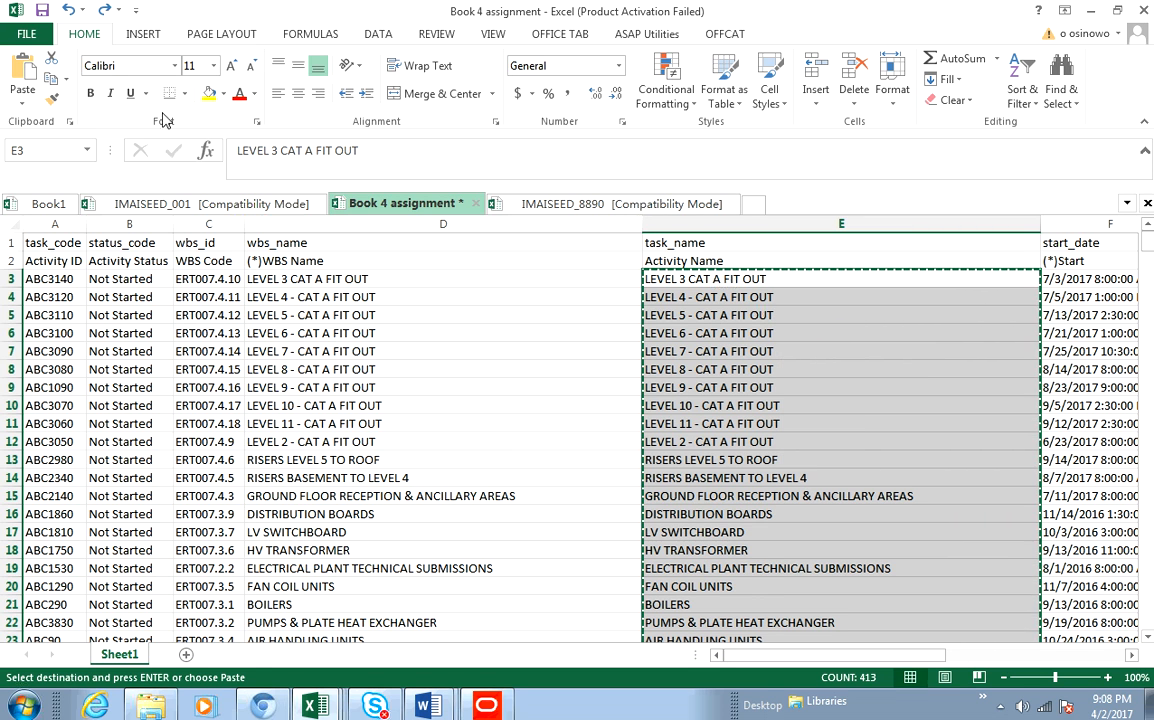
pyautogui.click(333, 708)
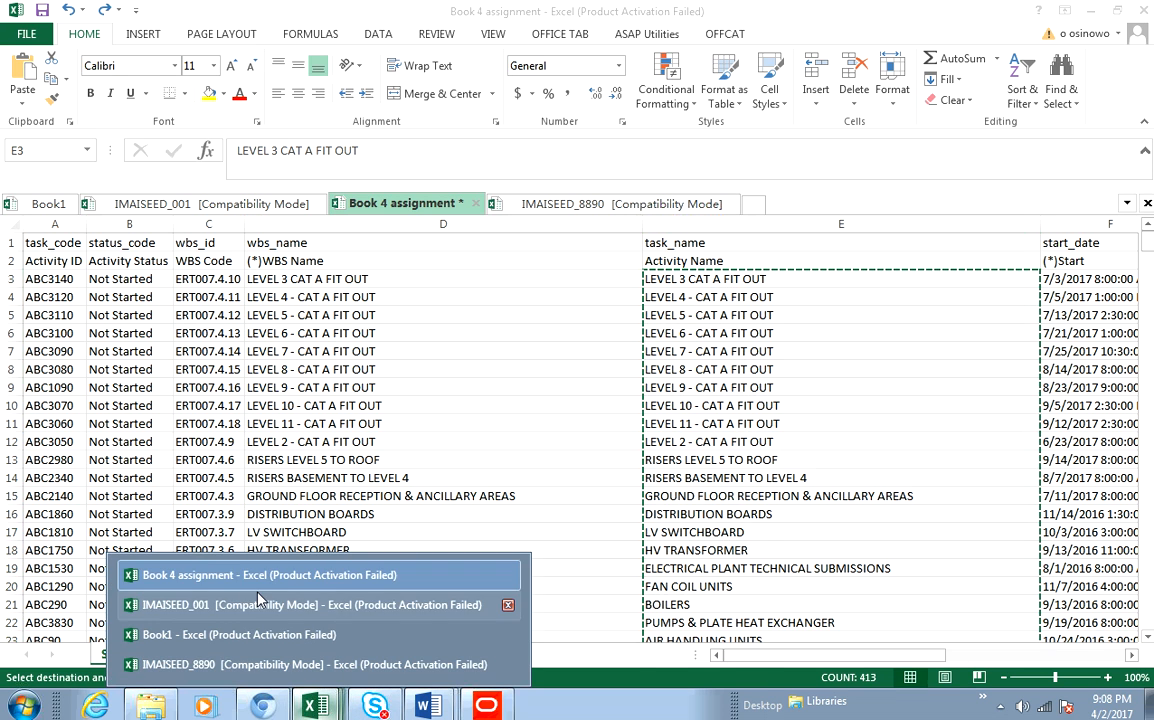
pyautogui.click(220, 668)
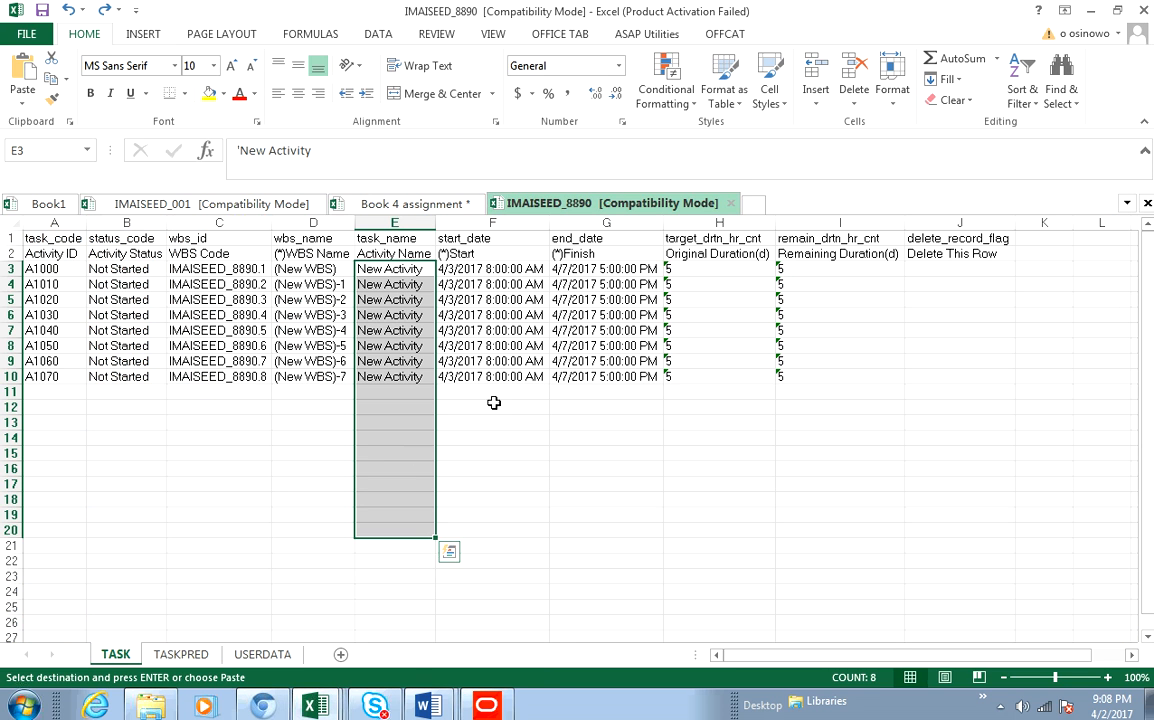
pyautogui.rightClick(394, 270)
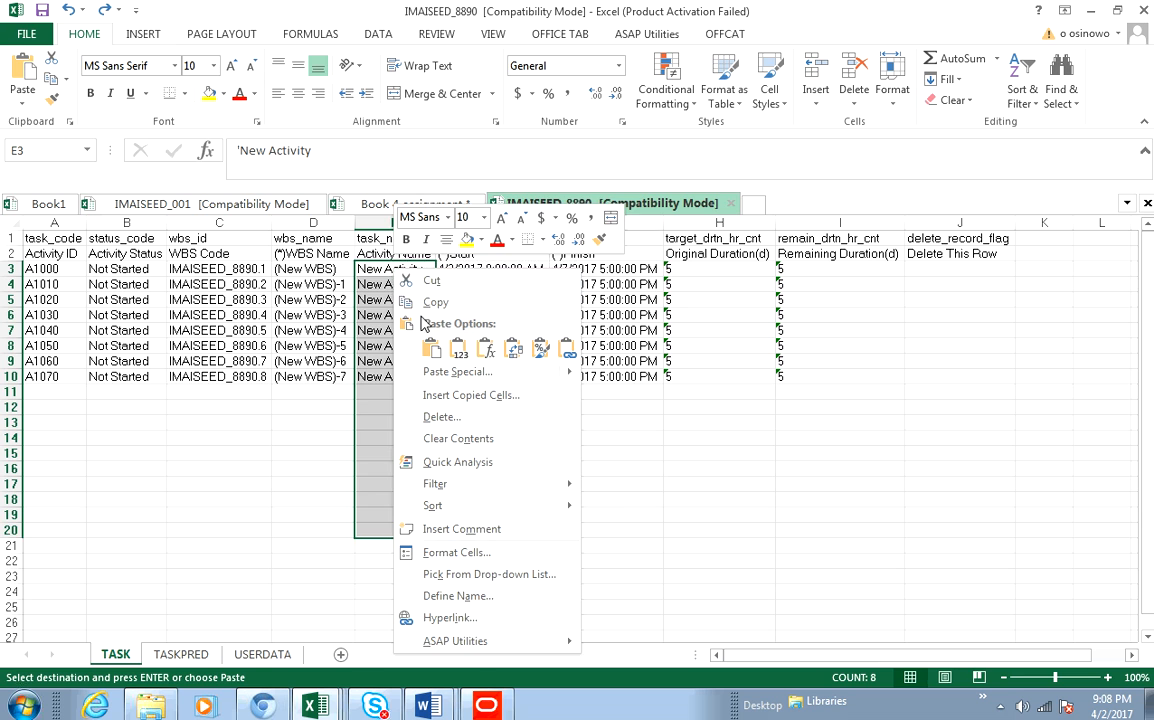
pyautogui.click(431, 347)
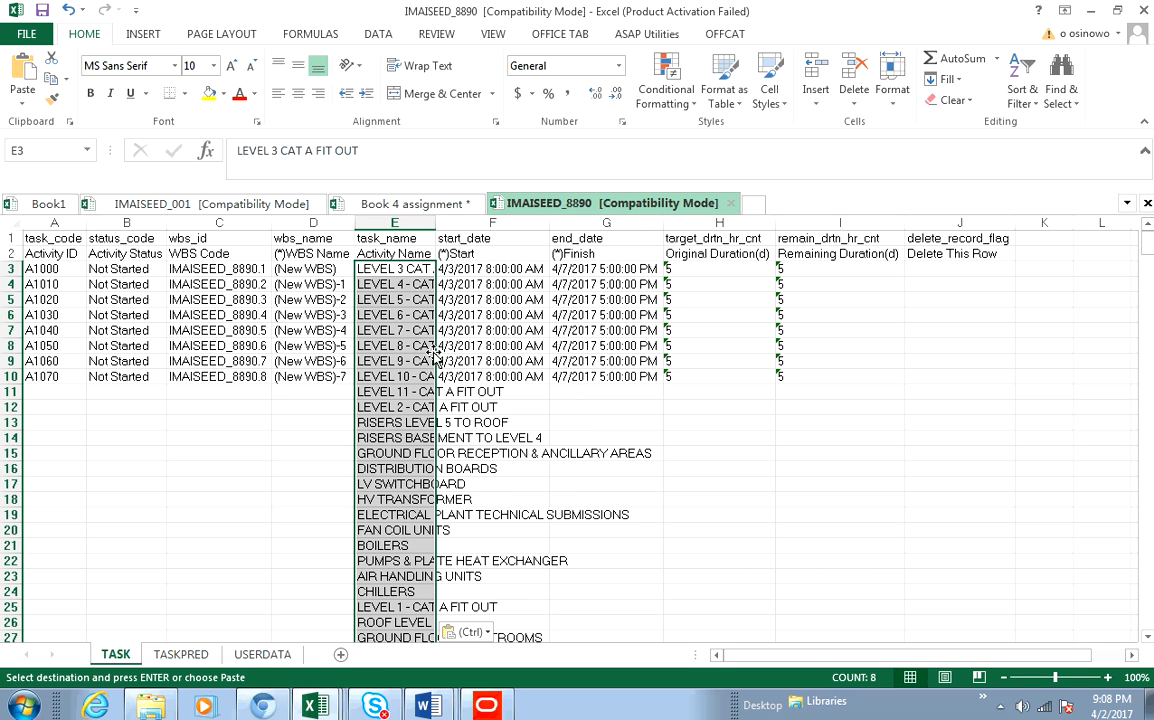
# - Adjust the width of the task_name column E so the pasted activity names fit
pyautogui.doubleClick(436, 223)
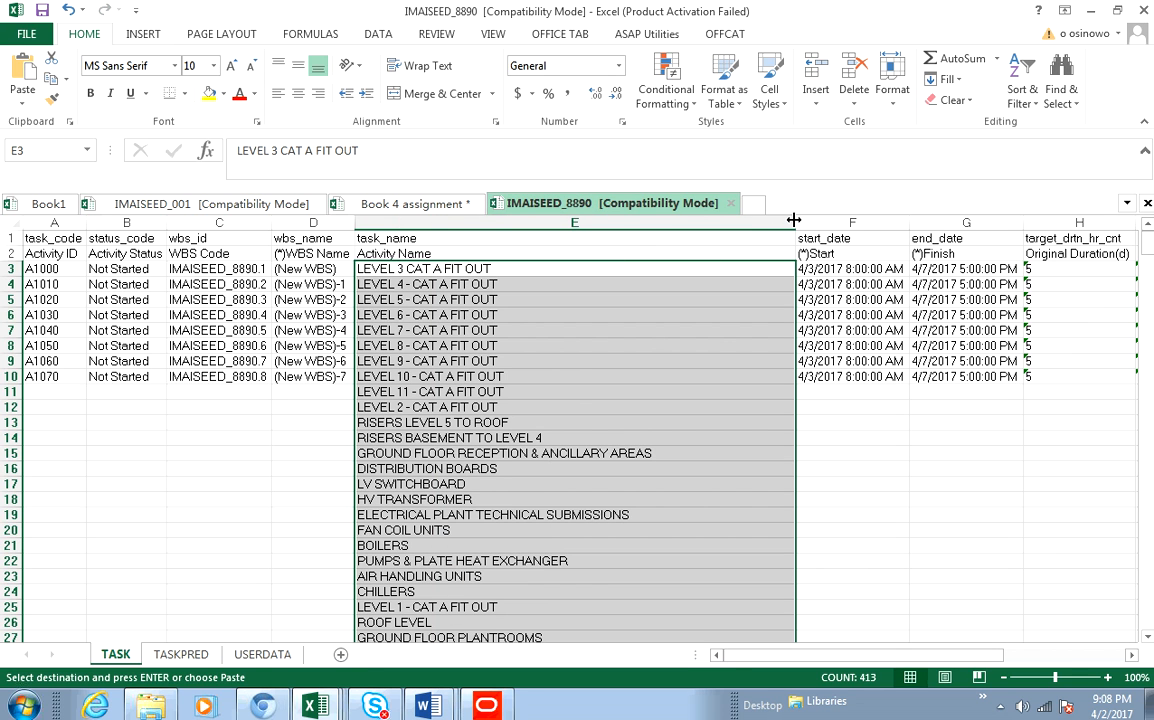
pyautogui.moveTo(795, 219); pyautogui.dragTo(656, 219)
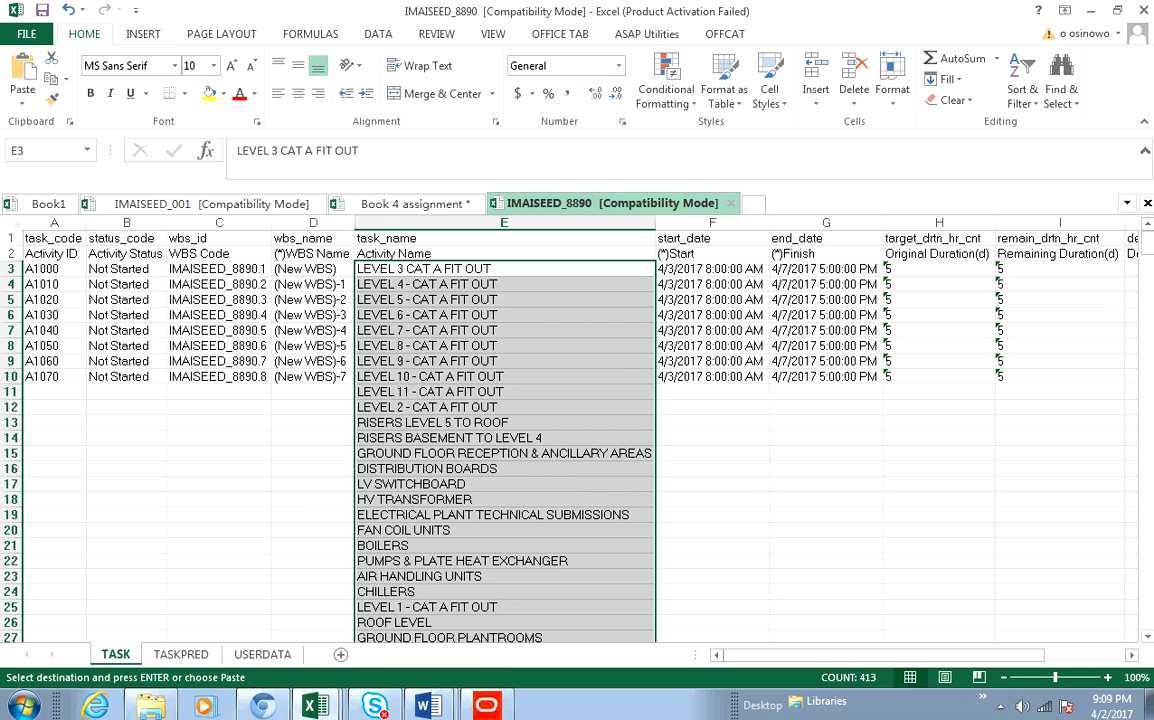
# - Switch to the Book 4 assignment workbook and copy the original and remaining duration values in columns H and I, rows 3 to 415
pyautogui.click(310, 706)
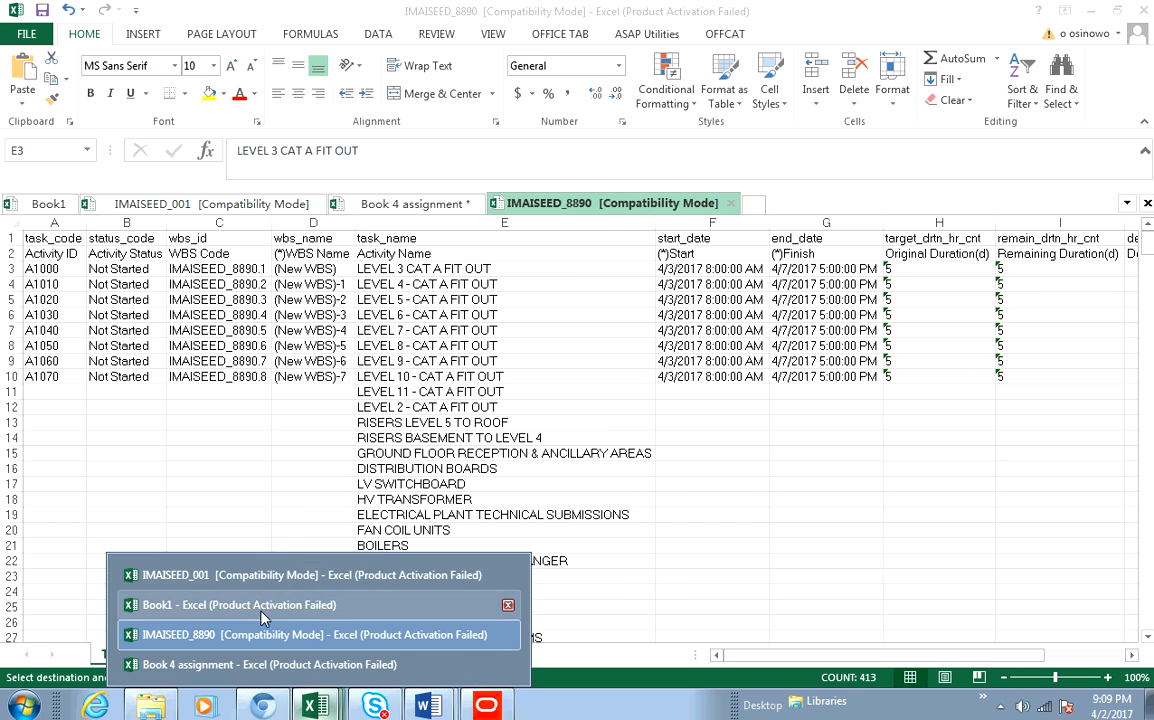
pyautogui.click(245, 664)
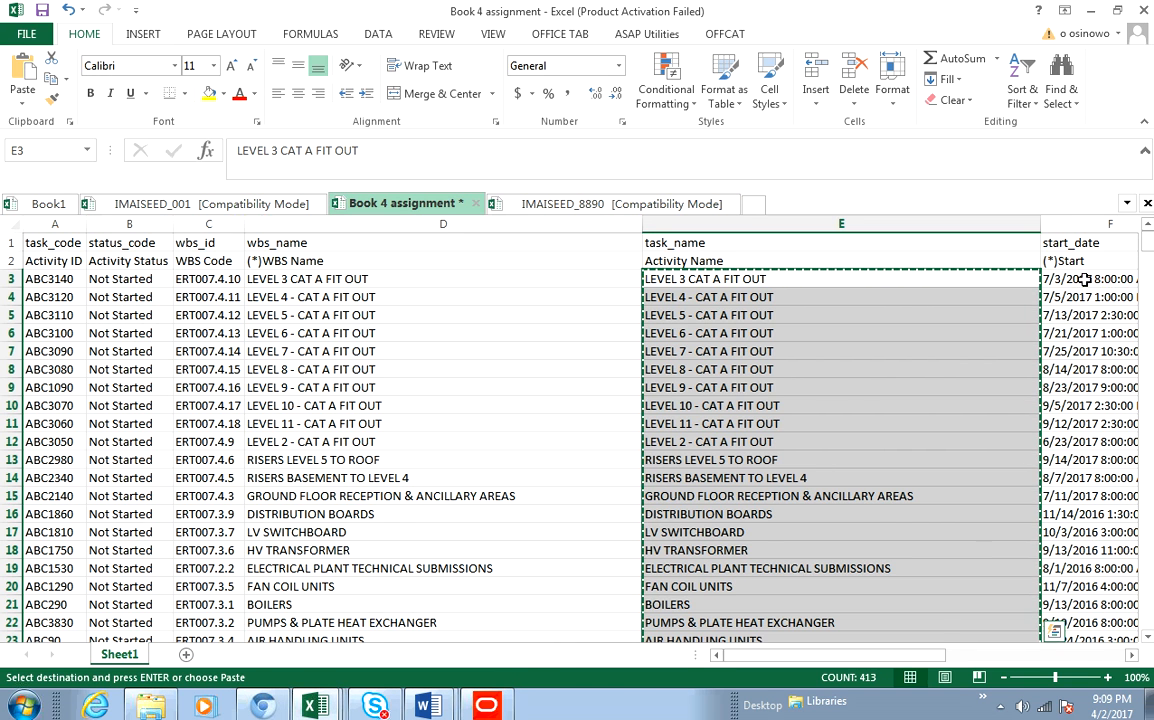
pyautogui.click(1085, 280)
pyautogui.moveTo(910, 656); pyautogui.dragTo(1043, 660)
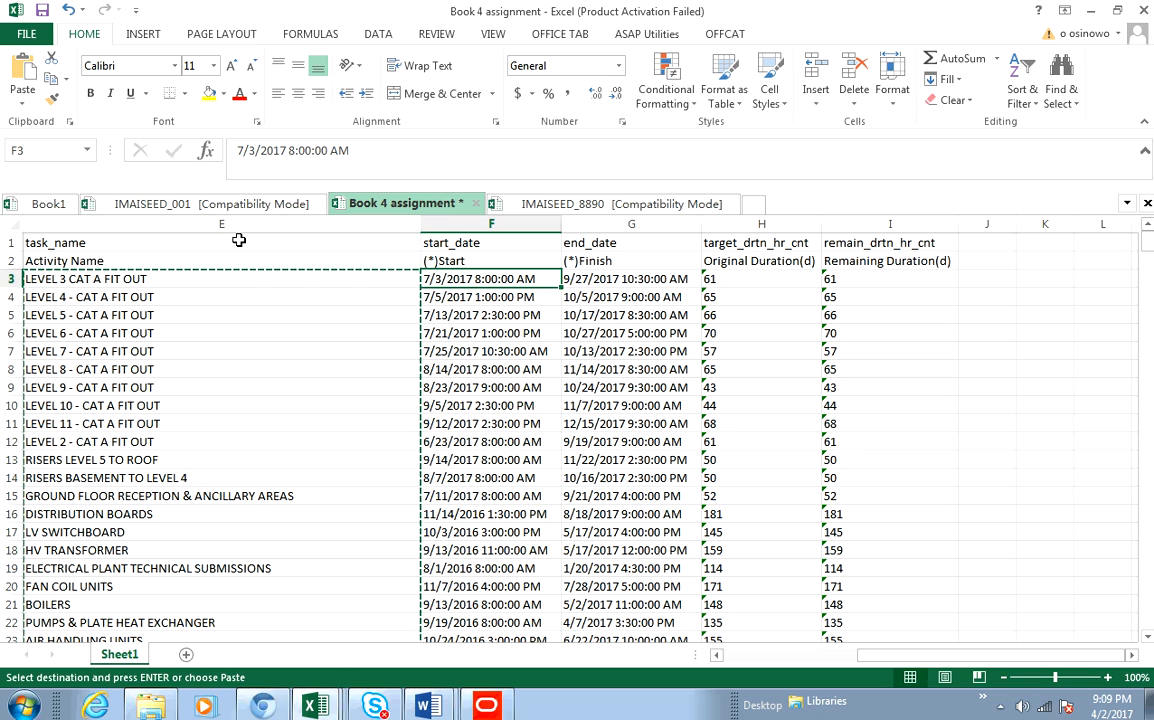
pyautogui.press('Escape')
pyautogui.moveTo(720, 278); pyautogui.dragTo(832, 607)
pyautogui.rightClick(808, 313)
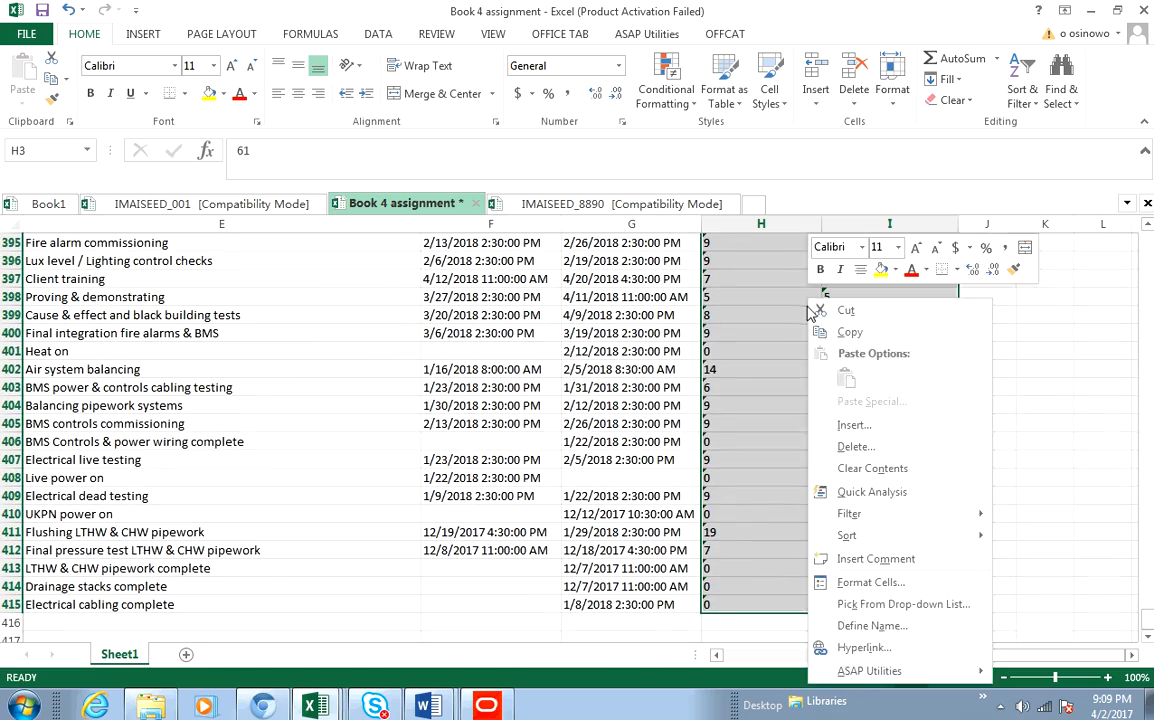
pyautogui.click(850, 333)
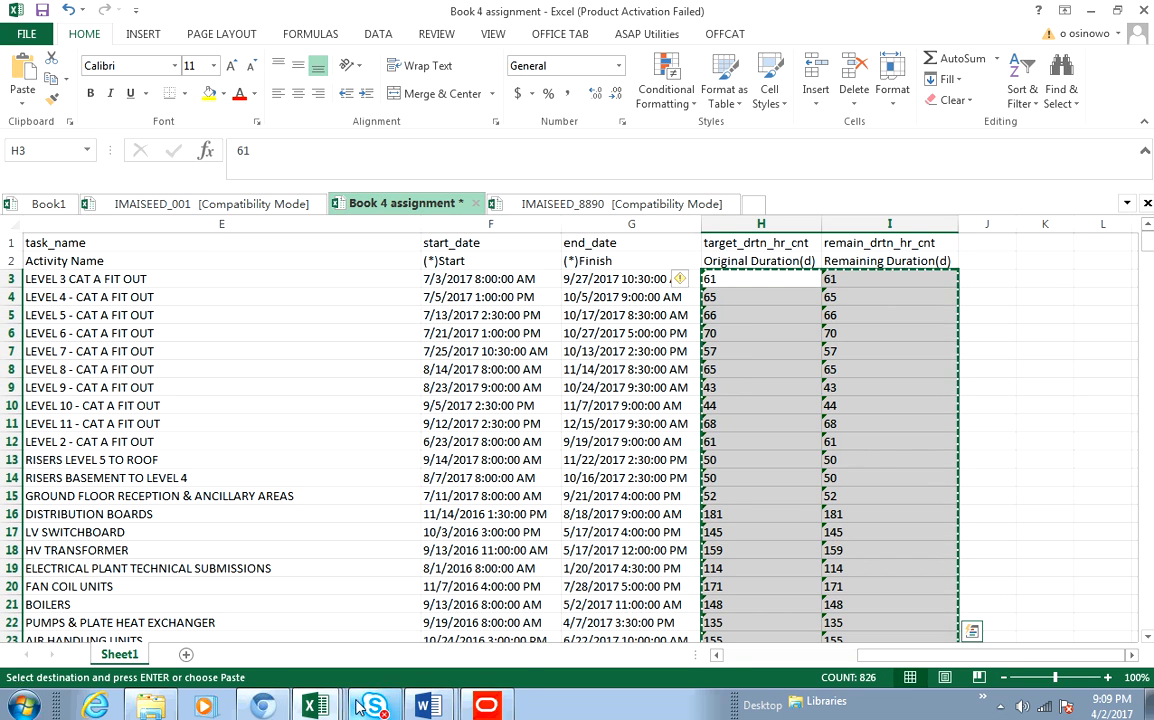
# - Paste the copied durations into columns H and I starting at row 3 of IMAISEED_8890
pyautogui.moveTo(315, 706)
pyautogui.click(225, 559)
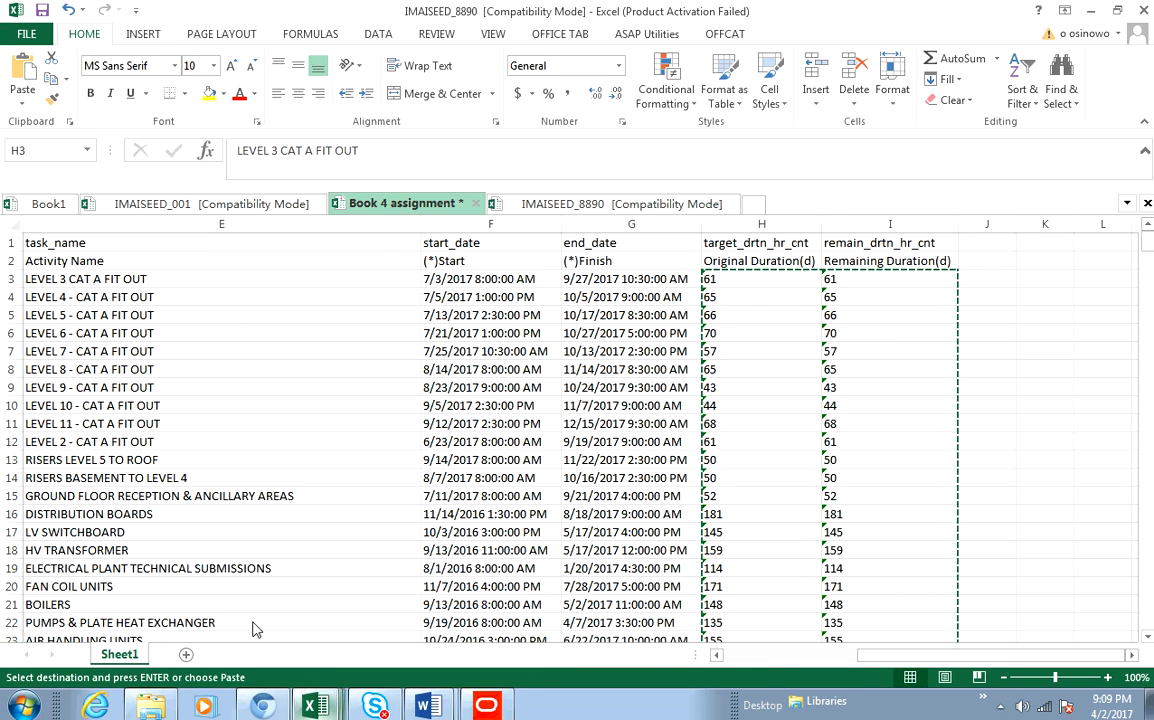
pyautogui.moveTo(900, 268); pyautogui.dragTo(1030, 378)
pyautogui.moveTo(1030, 497); pyautogui.dragTo(1002, 543)
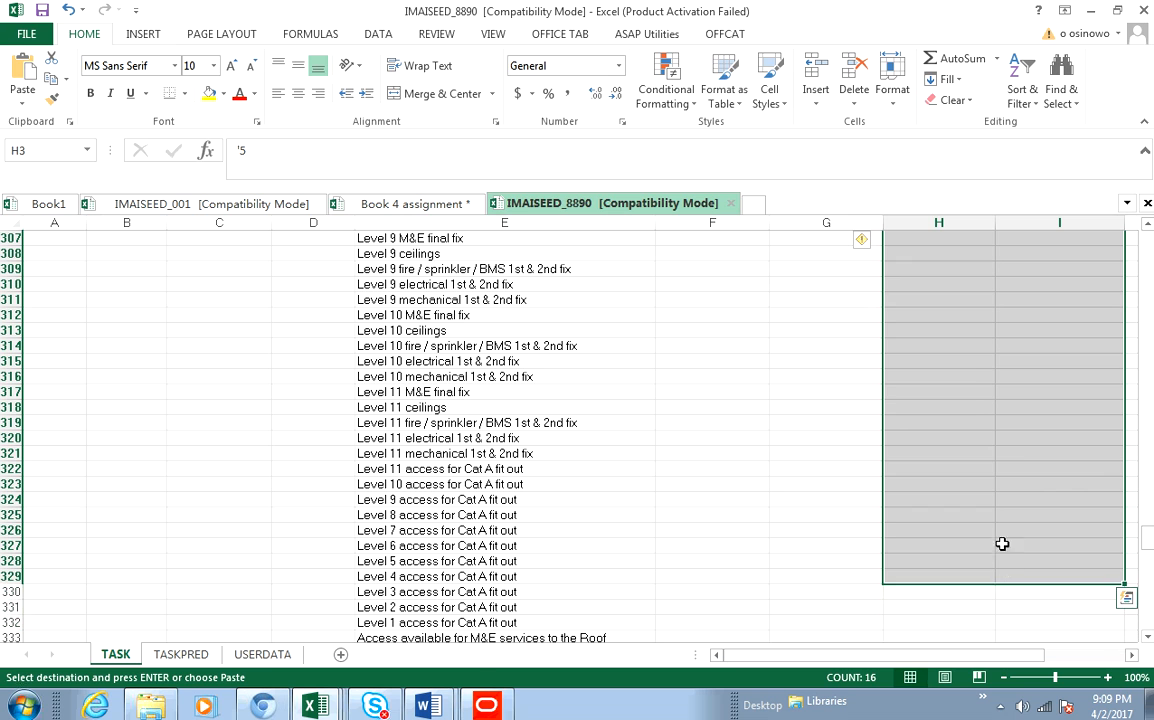
pyautogui.rightClick(979, 425)
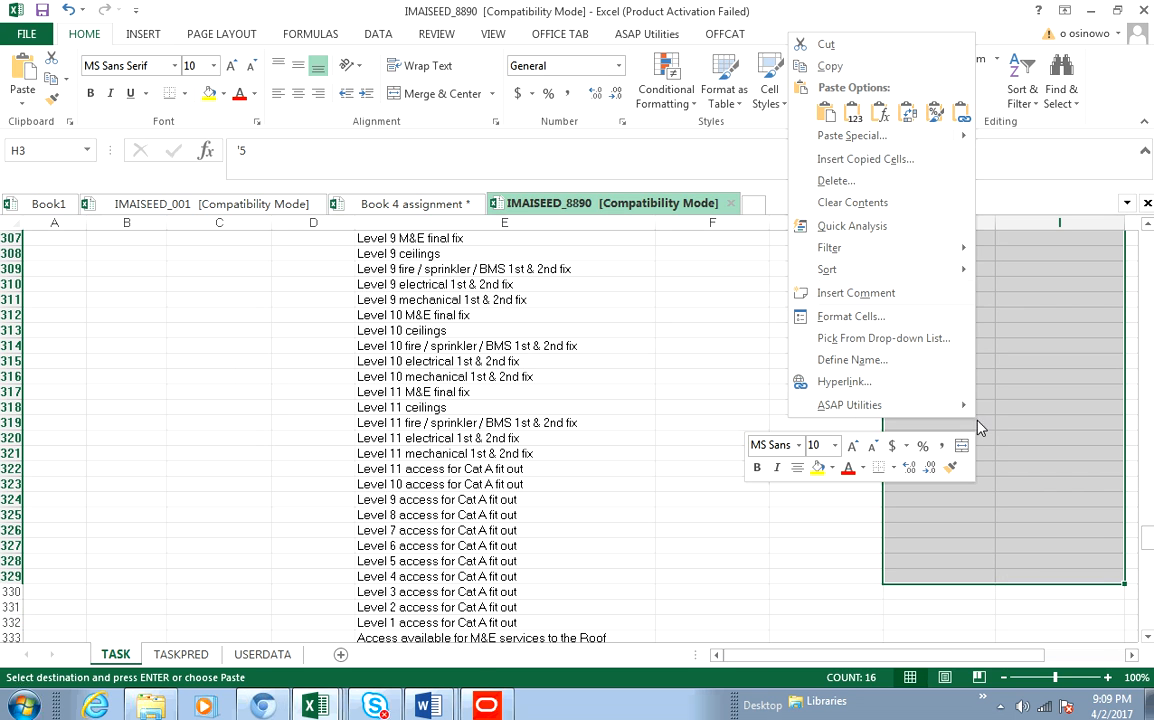
pyautogui.click(826, 113)
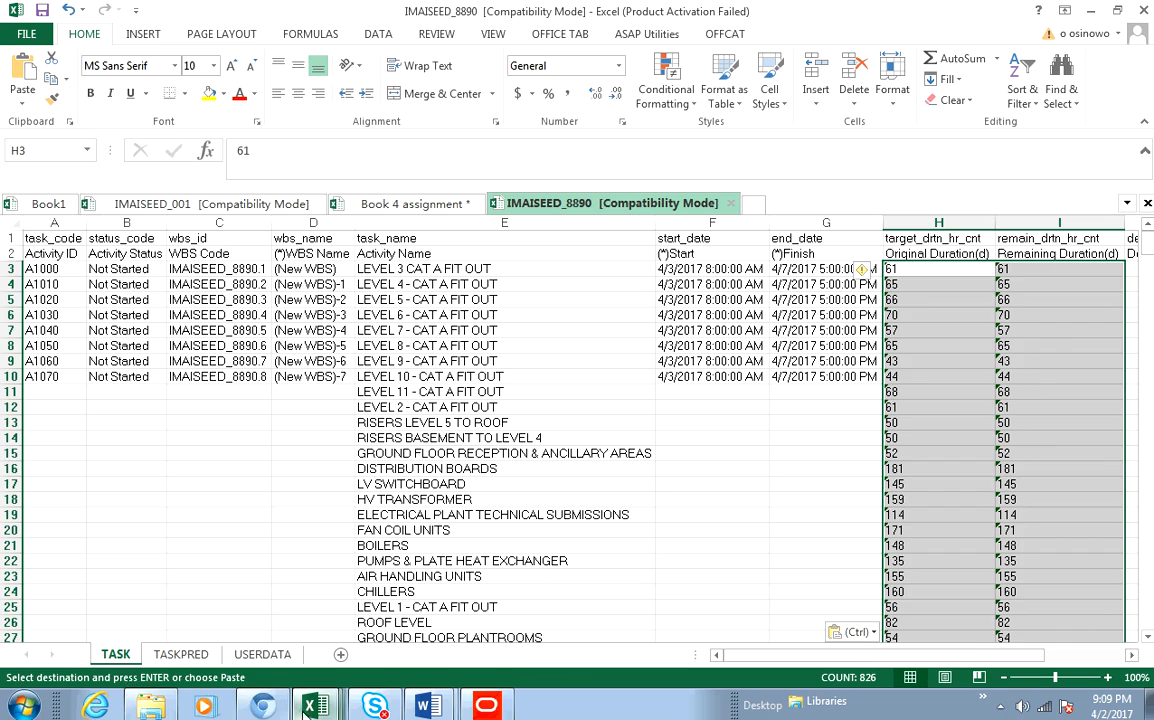
# - Switch to Book 4 assignment and copy the task_code cells from A3 down to A415
pyautogui.moveTo(310, 706)
pyautogui.click(255, 662)
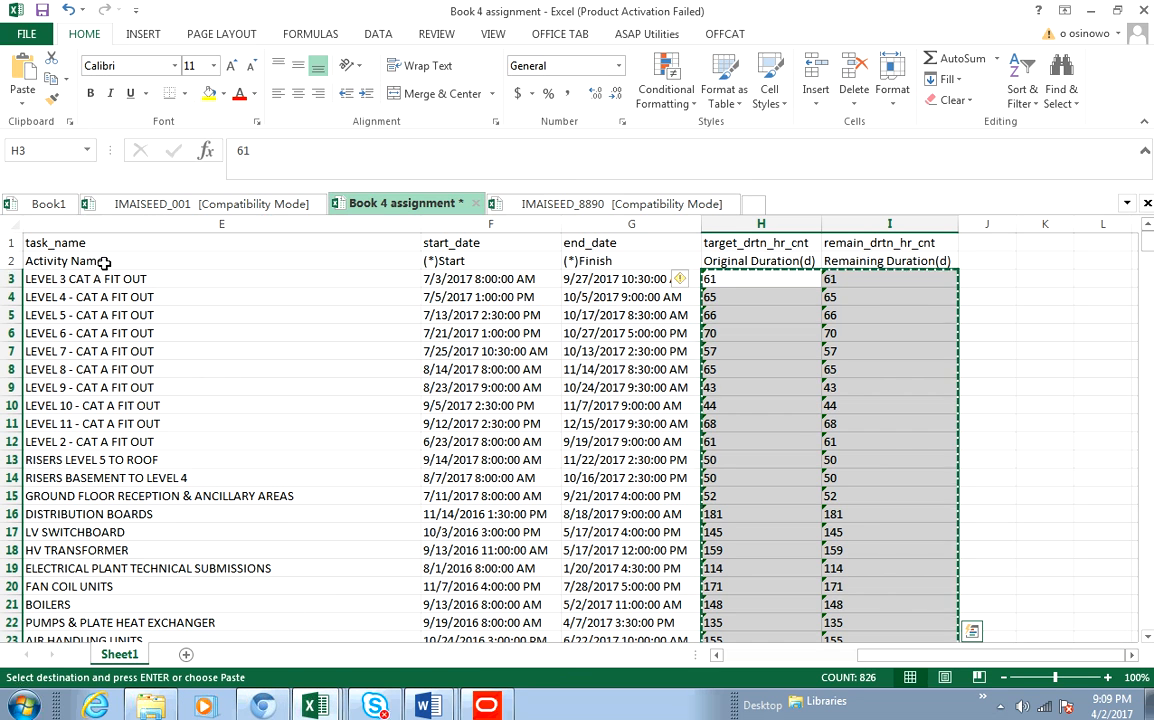
pyautogui.click(745, 657)
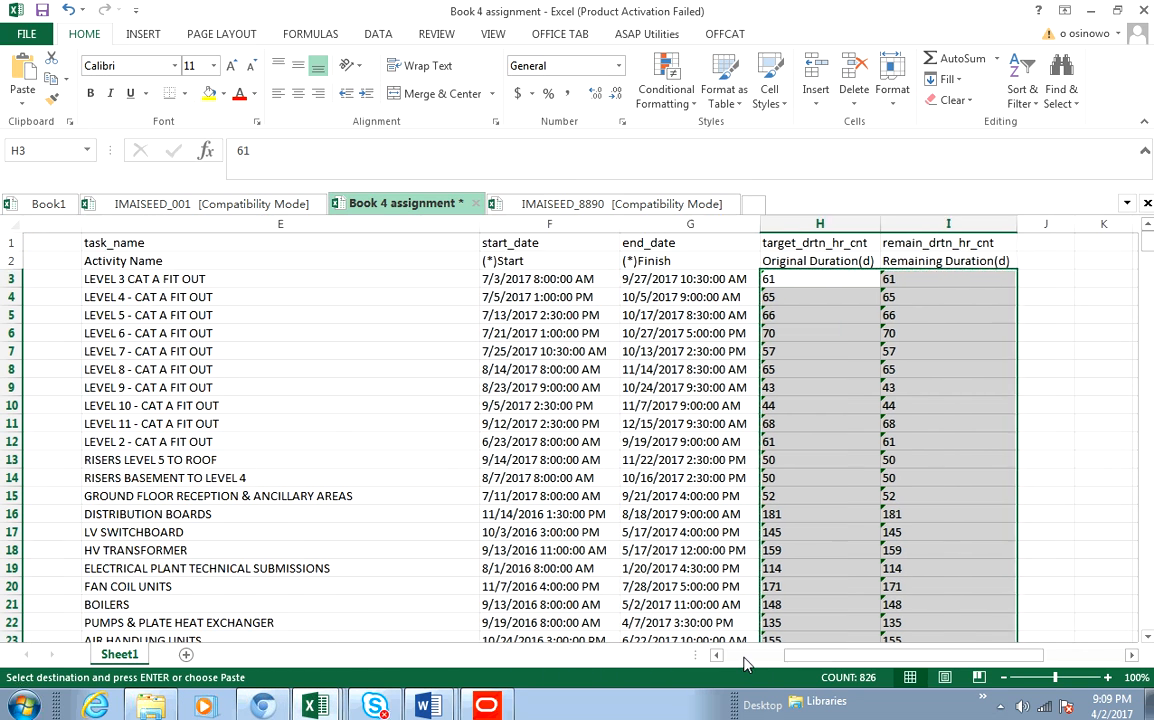
pyautogui.click(745, 660)
pyautogui.moveTo(47, 279); pyautogui.dragTo(37, 607)
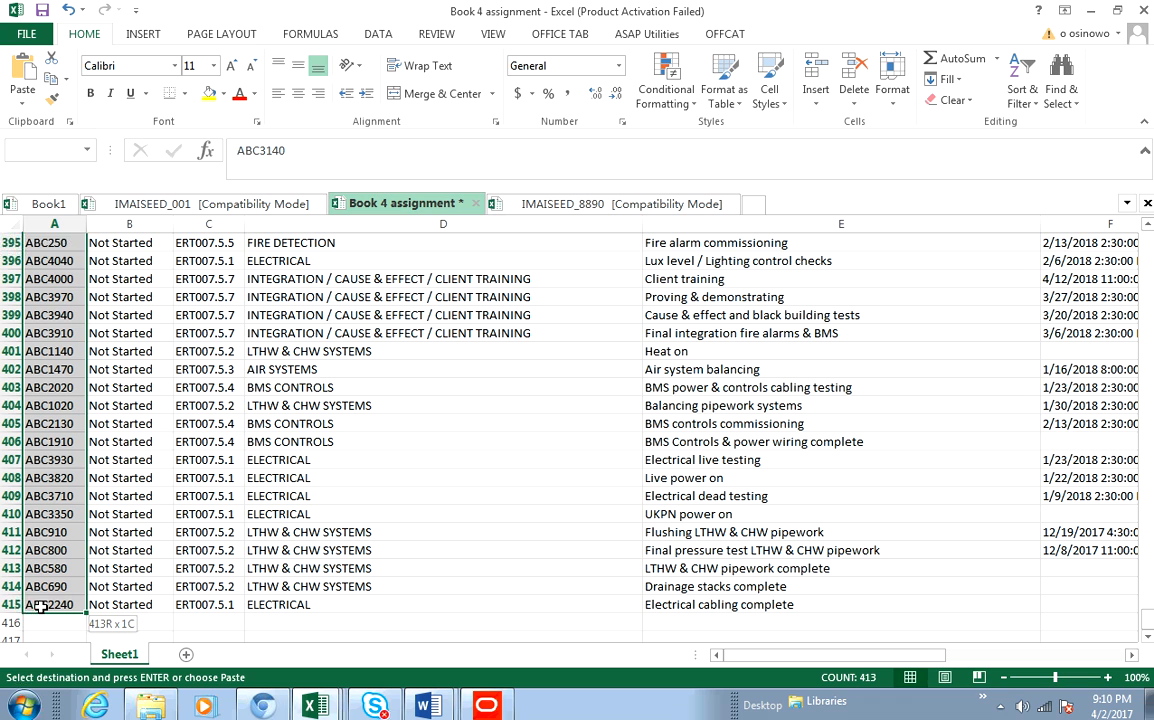
pyautogui.rightClick(59, 450)
pyautogui.click(103, 93)
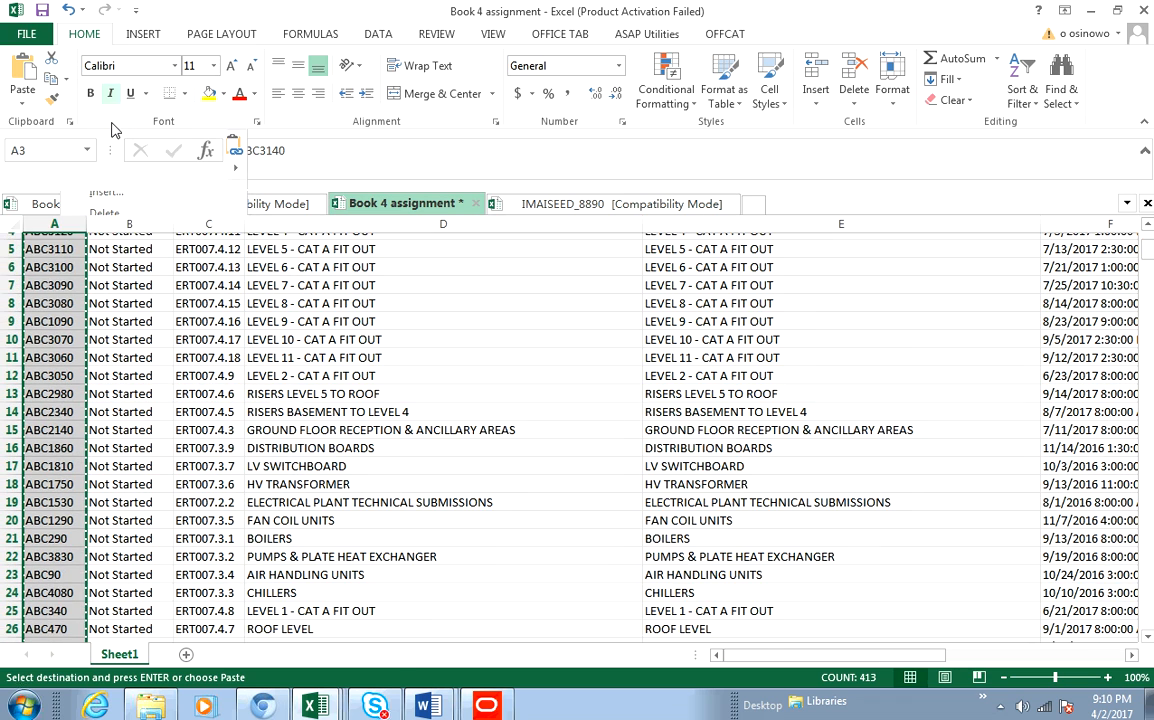
# - Paste the copied task codes into column A starting at A3 of IMAISEED_8890
pyautogui.moveTo(311, 706)
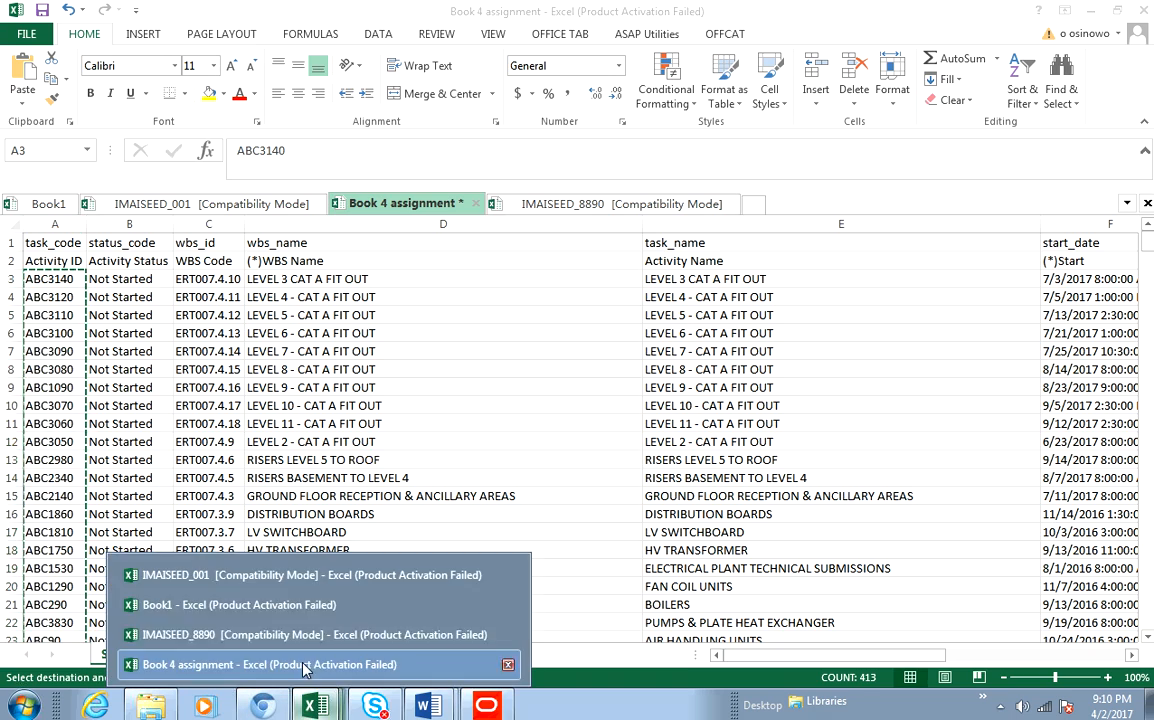
pyautogui.click(265, 622)
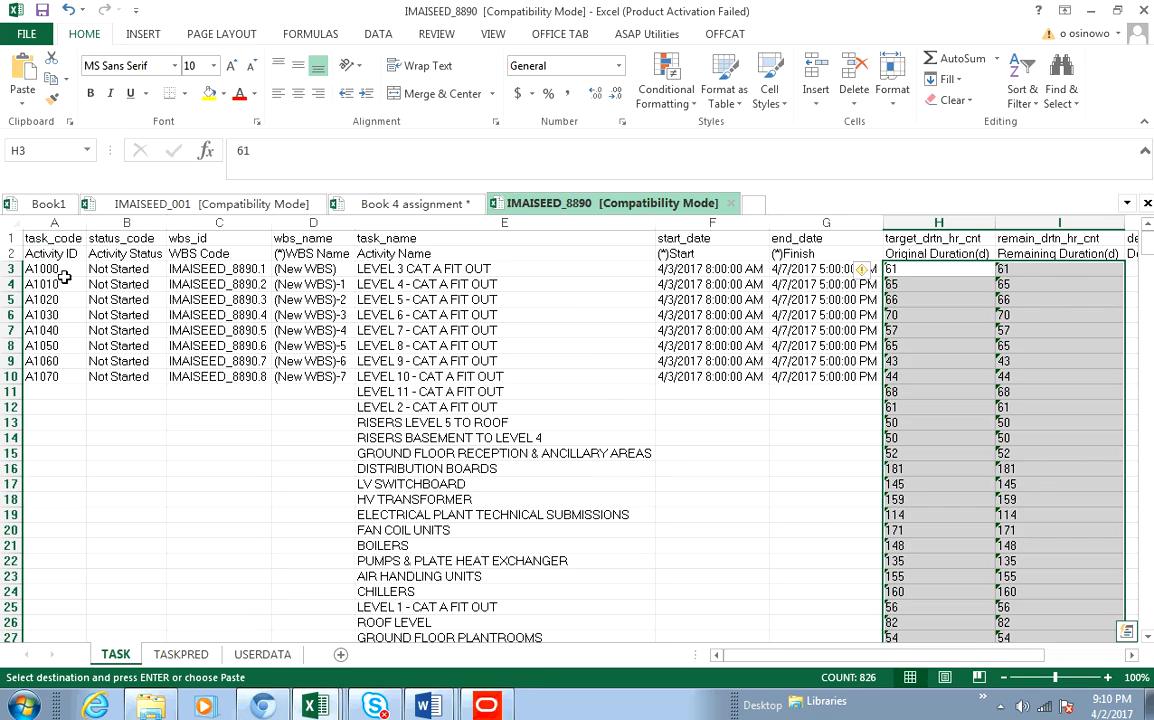
pyautogui.moveTo(45, 269); pyautogui.dragTo(62, 607)
pyautogui.rightClick(54, 462)
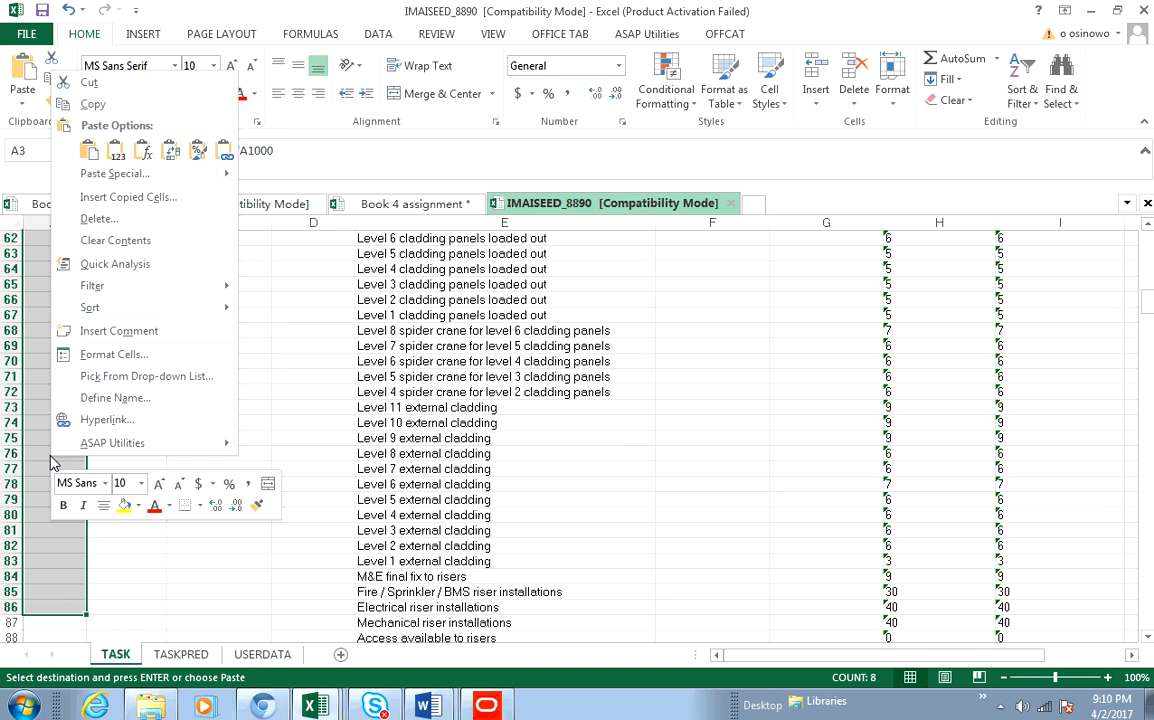
pyautogui.click(88, 150)
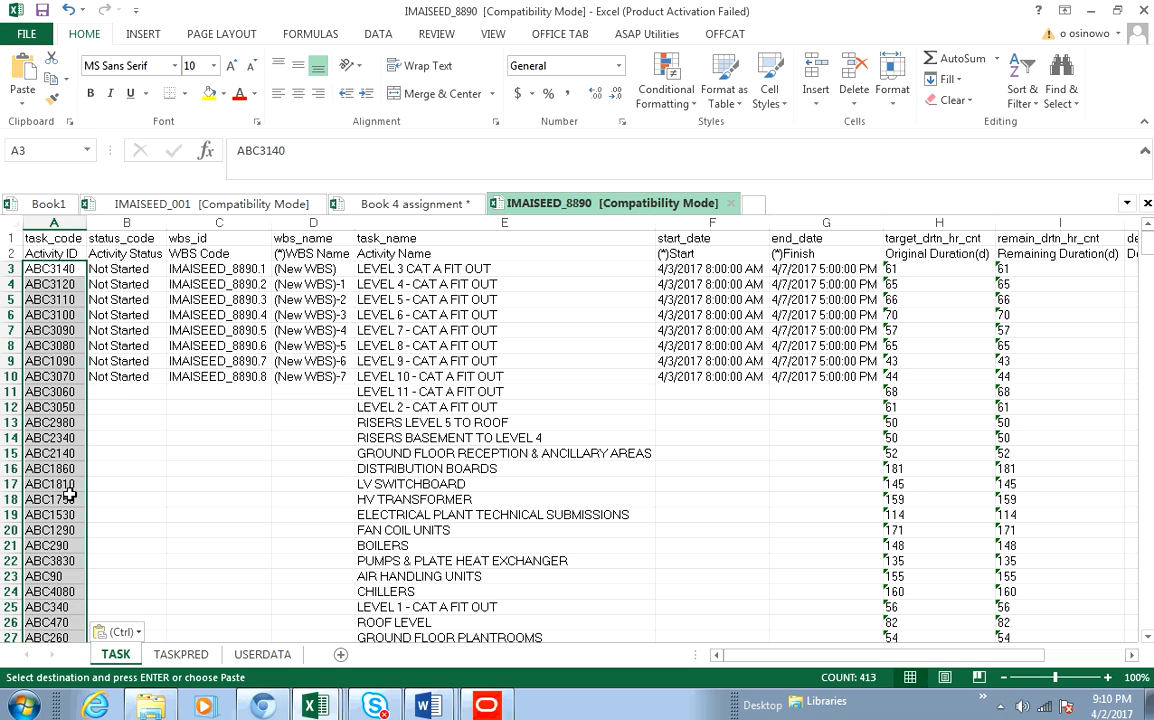
# - Fill the Not Started status from B10 down the status_code column to the last activity row
pyautogui.click(120, 376)
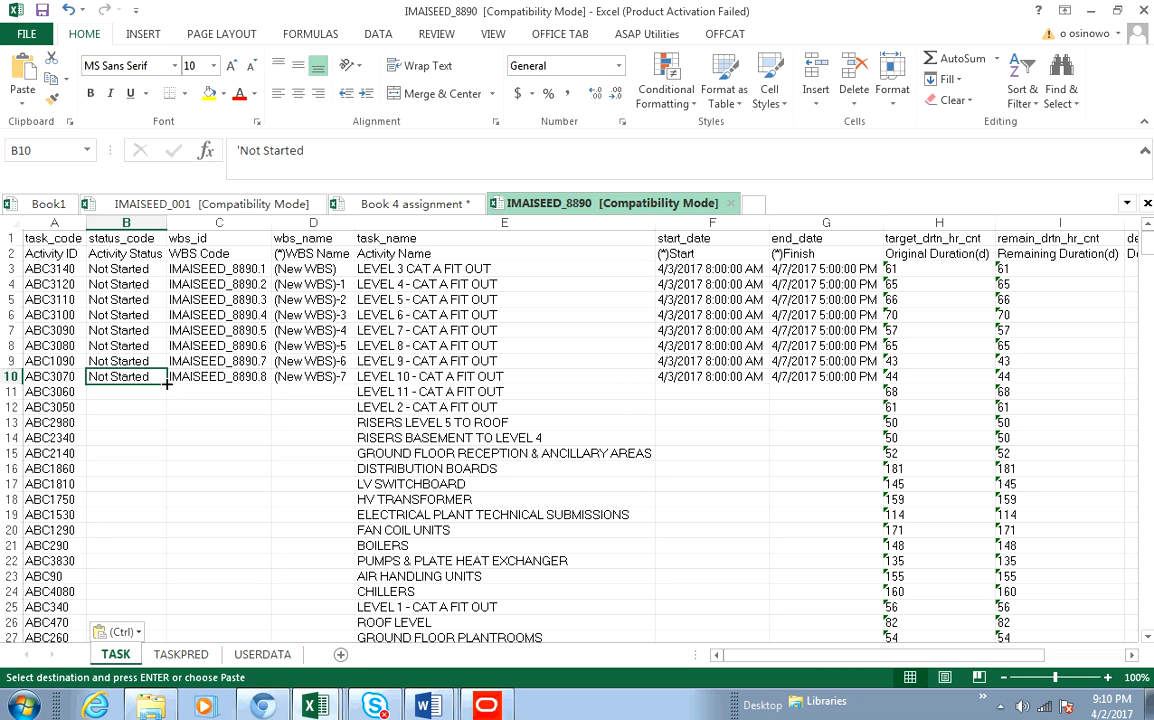
pyautogui.doubleClick(167, 383)
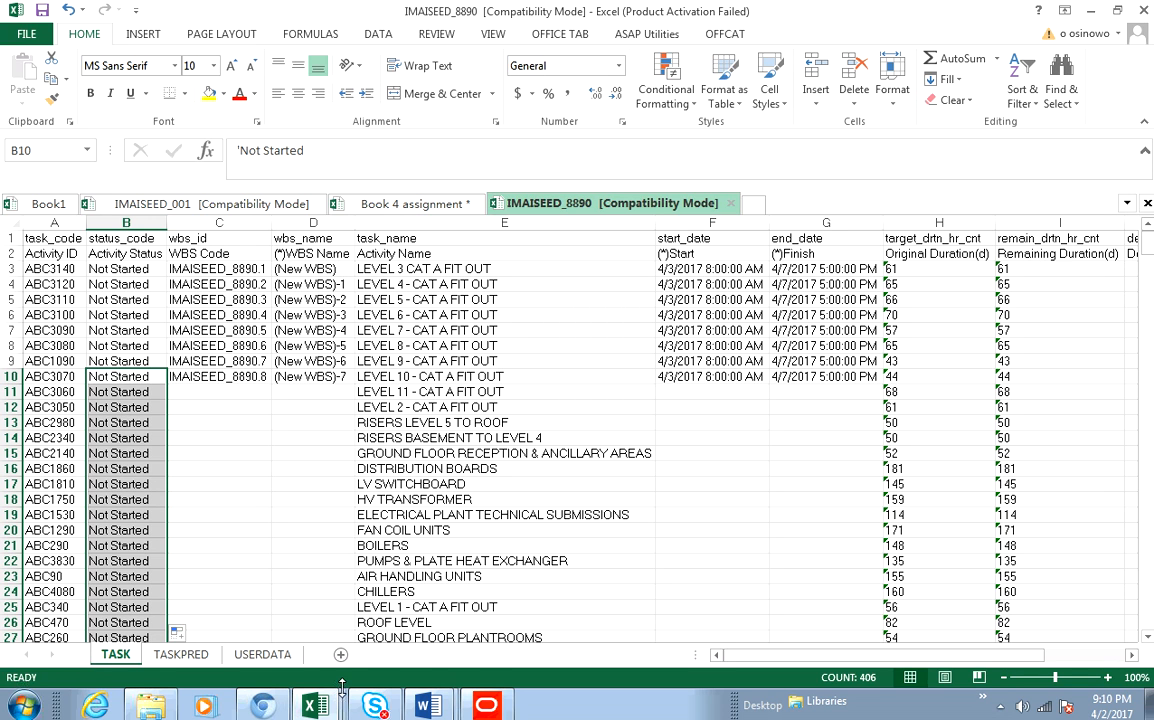
# - Switch to Book 4 assignment and copy the wbs_name cells D3 through D12
pyautogui.click(311, 706)
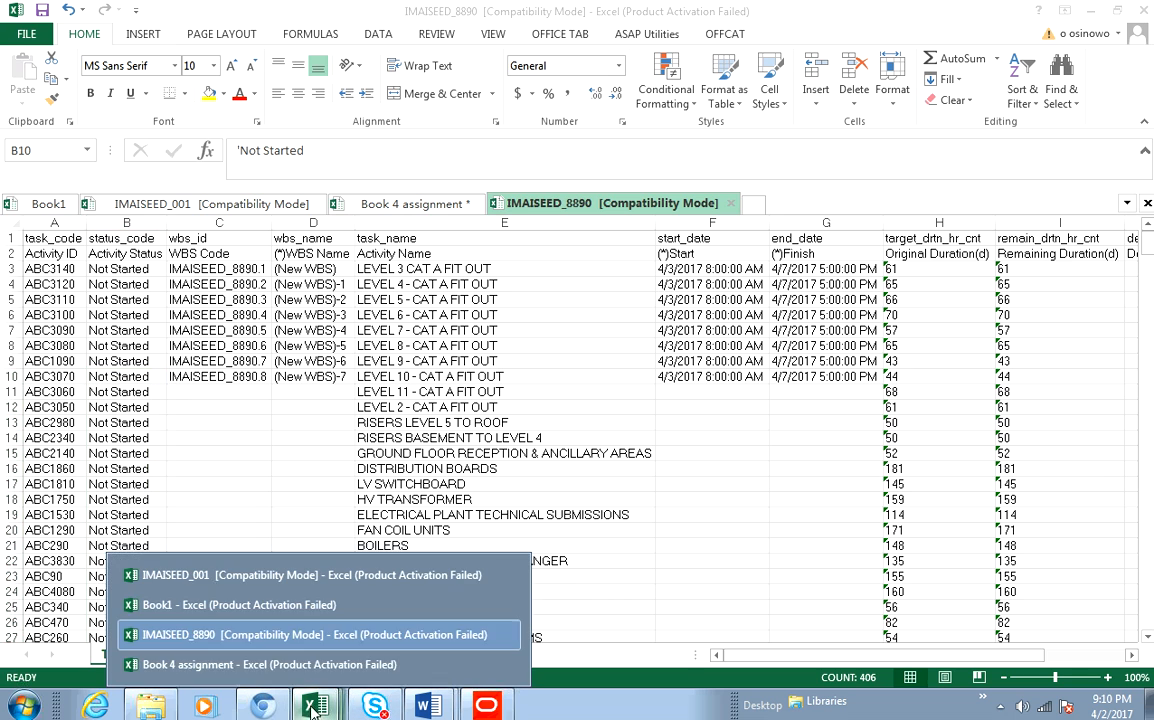
pyautogui.click(240, 664)
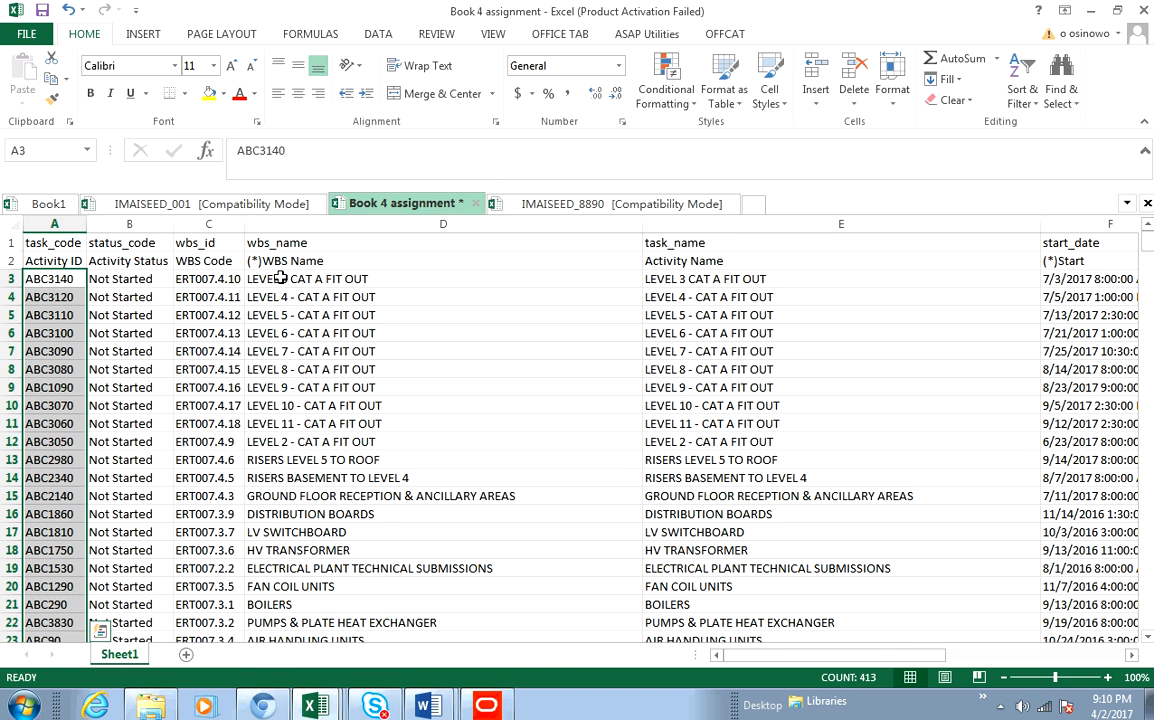
pyautogui.moveTo(283, 281); pyautogui.dragTo(288, 444)
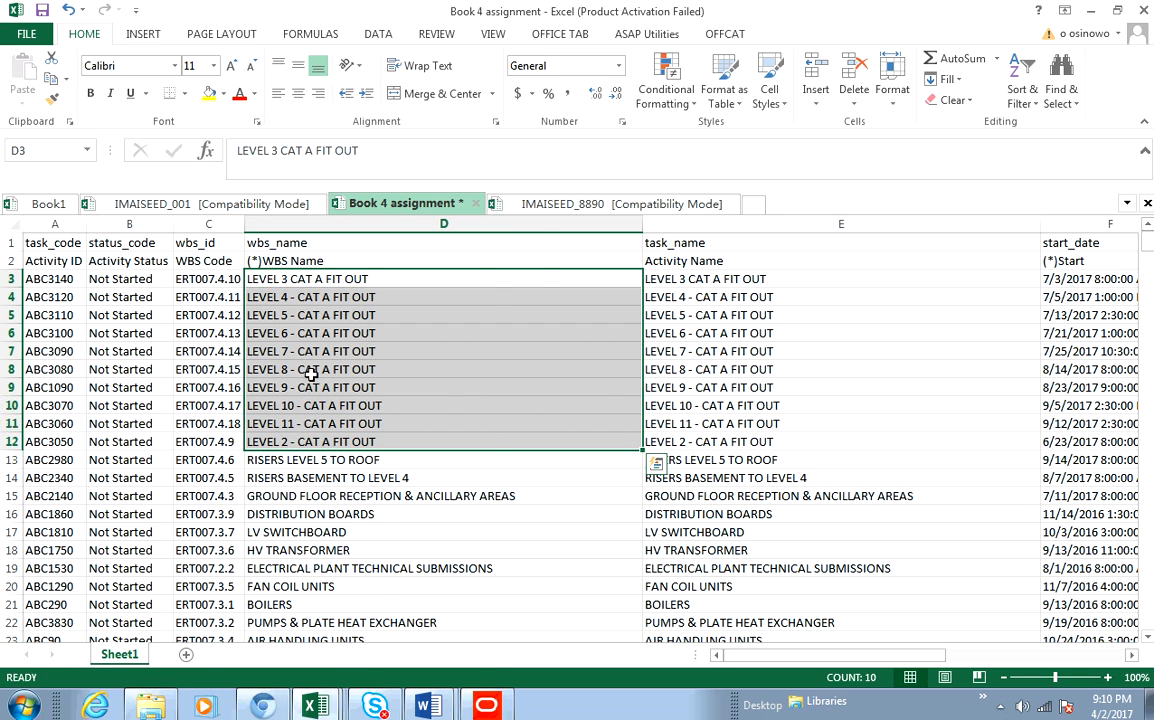
pyautogui.rightClick(288, 340)
pyautogui.click(352, 332)
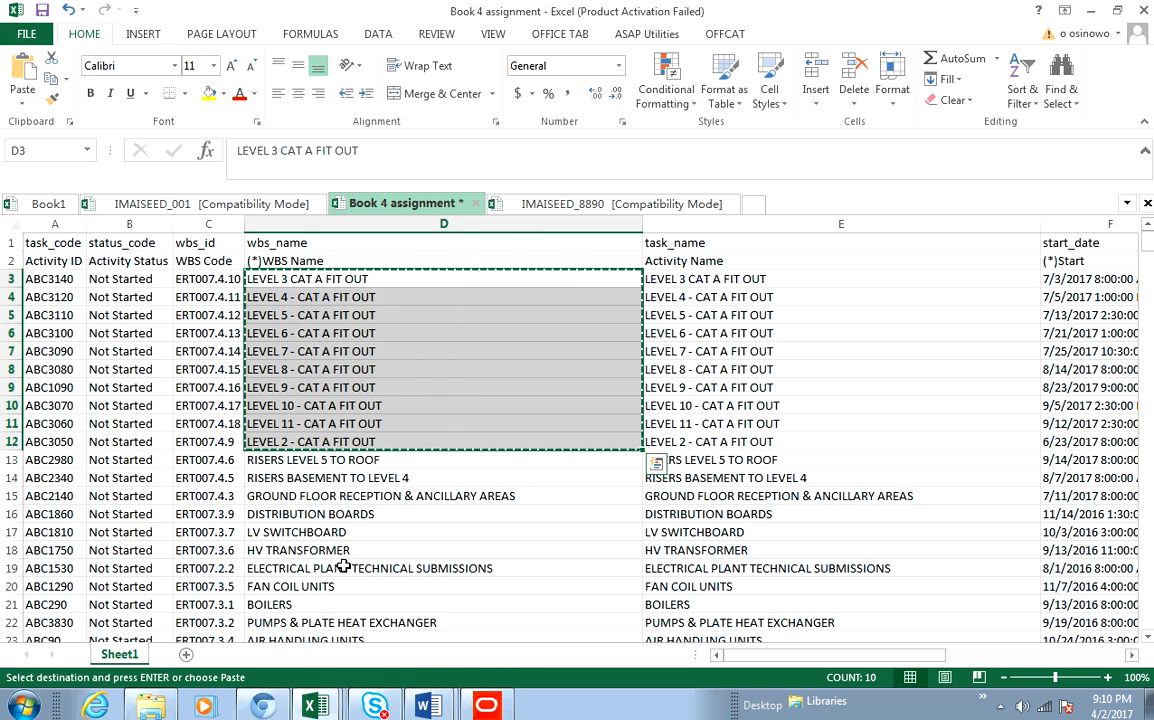
# - Paste the copied WBS names into the wbs_name column starting at D3 of IMAISEED_8890
pyautogui.click(313, 705)
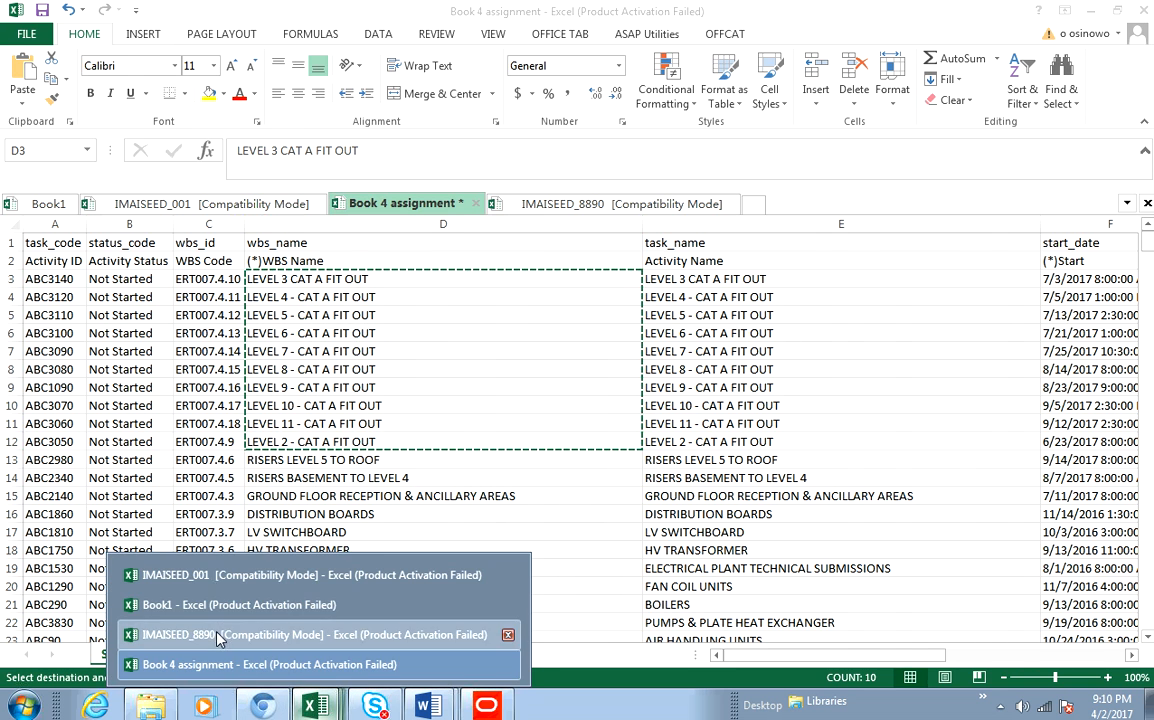
pyautogui.click(221, 634)
pyautogui.moveTo(306, 269); pyautogui.dragTo(324, 401)
pyautogui.rightClick(297, 299)
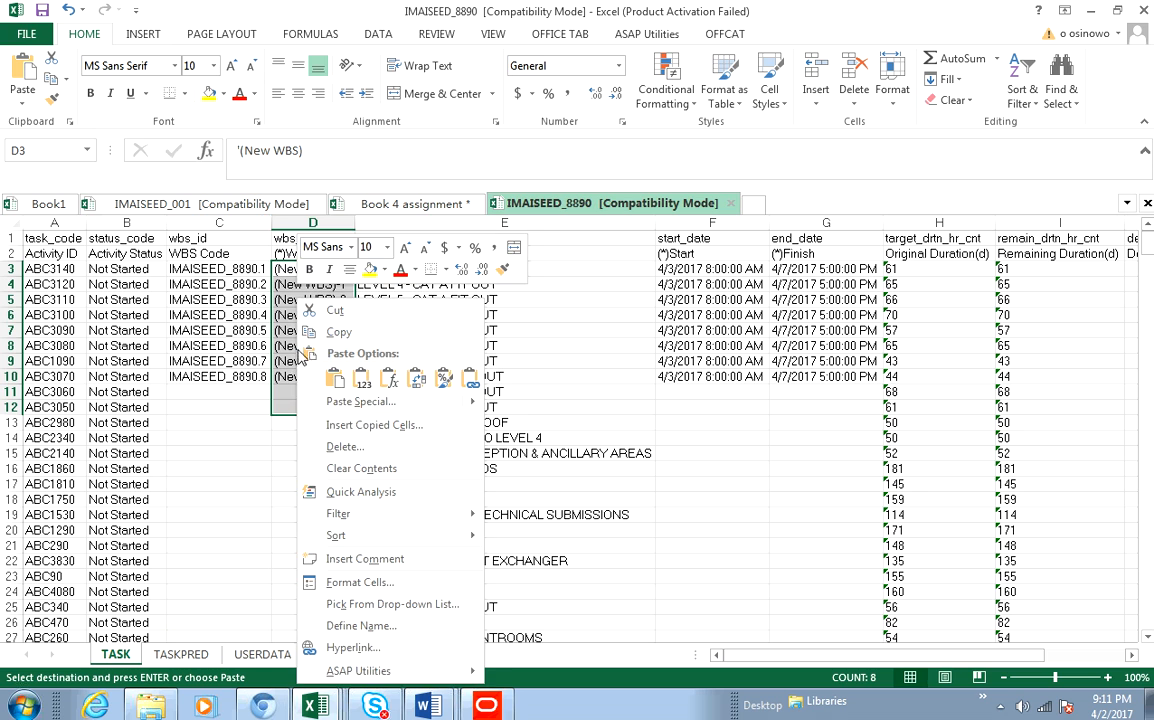
pyautogui.click(336, 382)
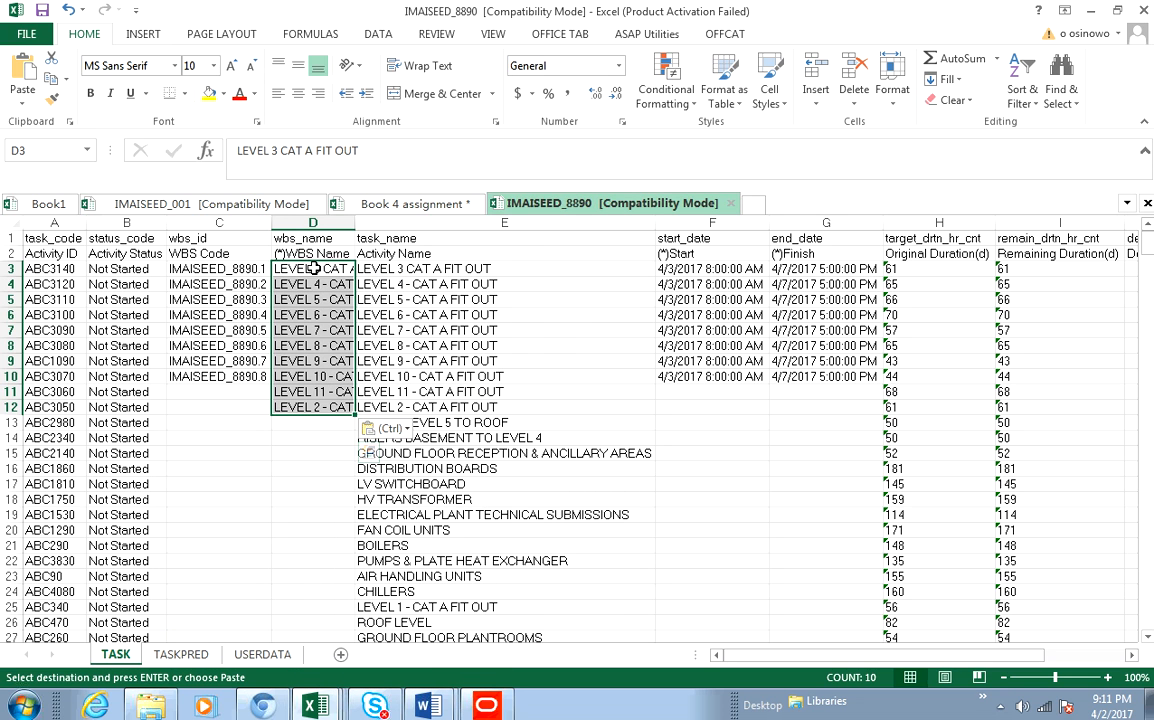
# - Autofit the wbs_name column D width to show the full WBS names
pyautogui.click(329, 439)
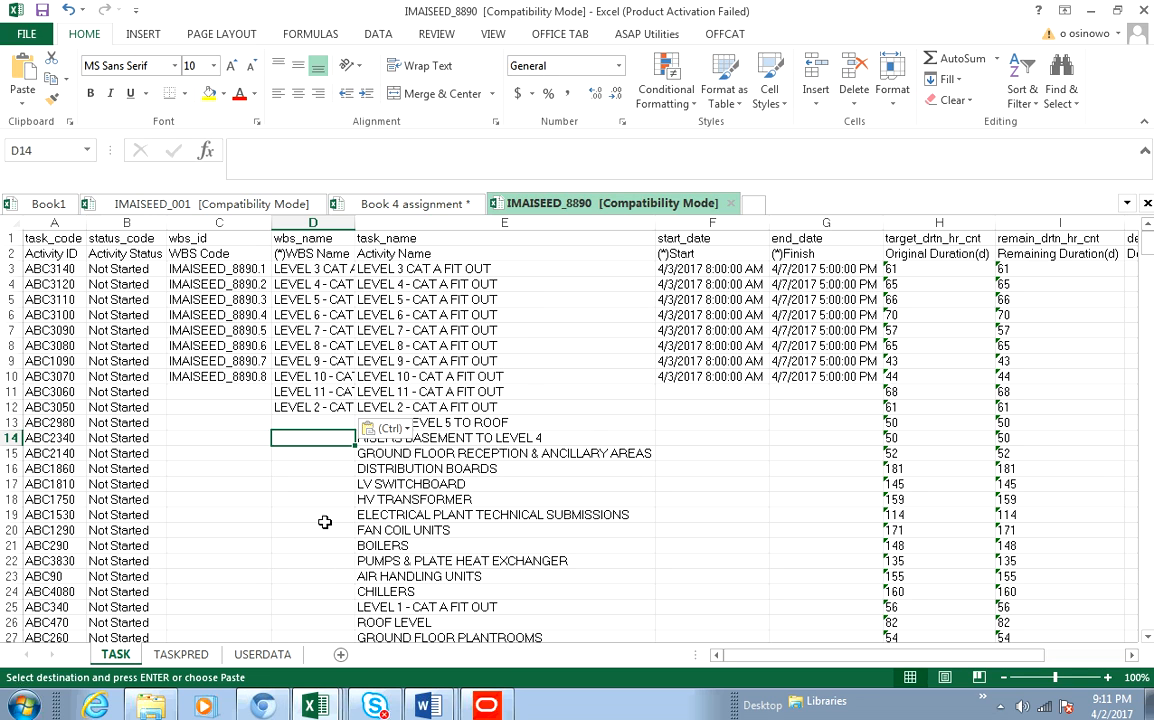
pyautogui.scroll(-2, 323, 521)
pyautogui.scroll(1, 323, 521)
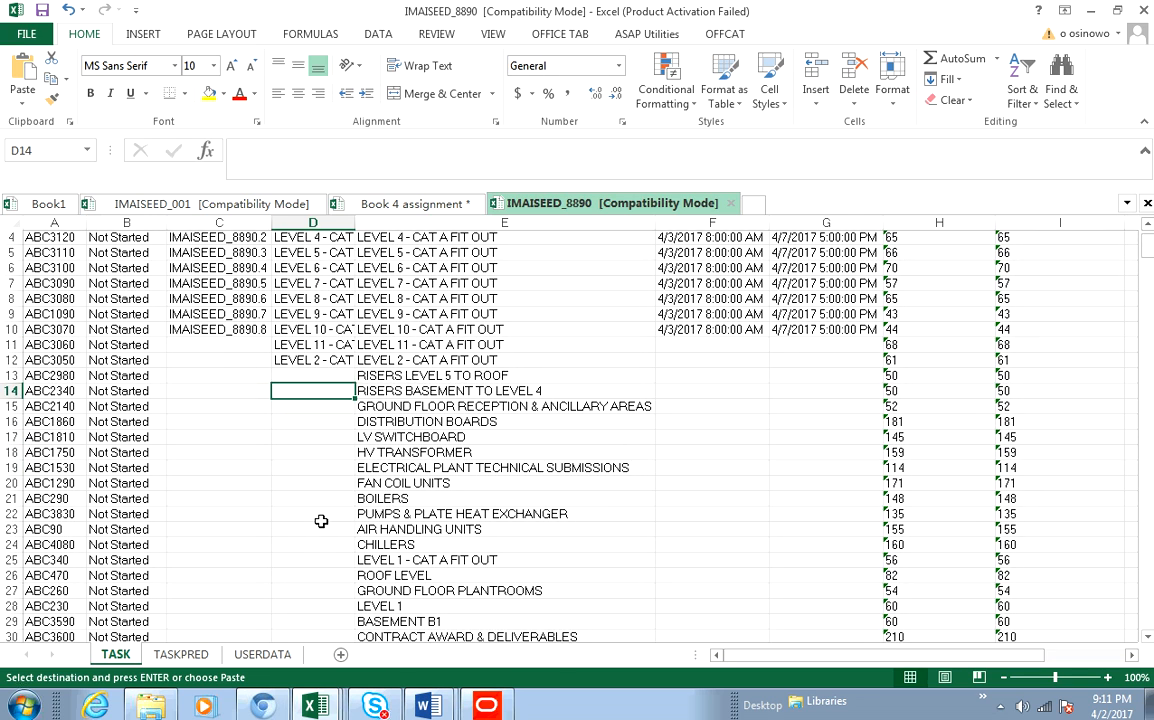
pyautogui.doubleClick(354, 221)
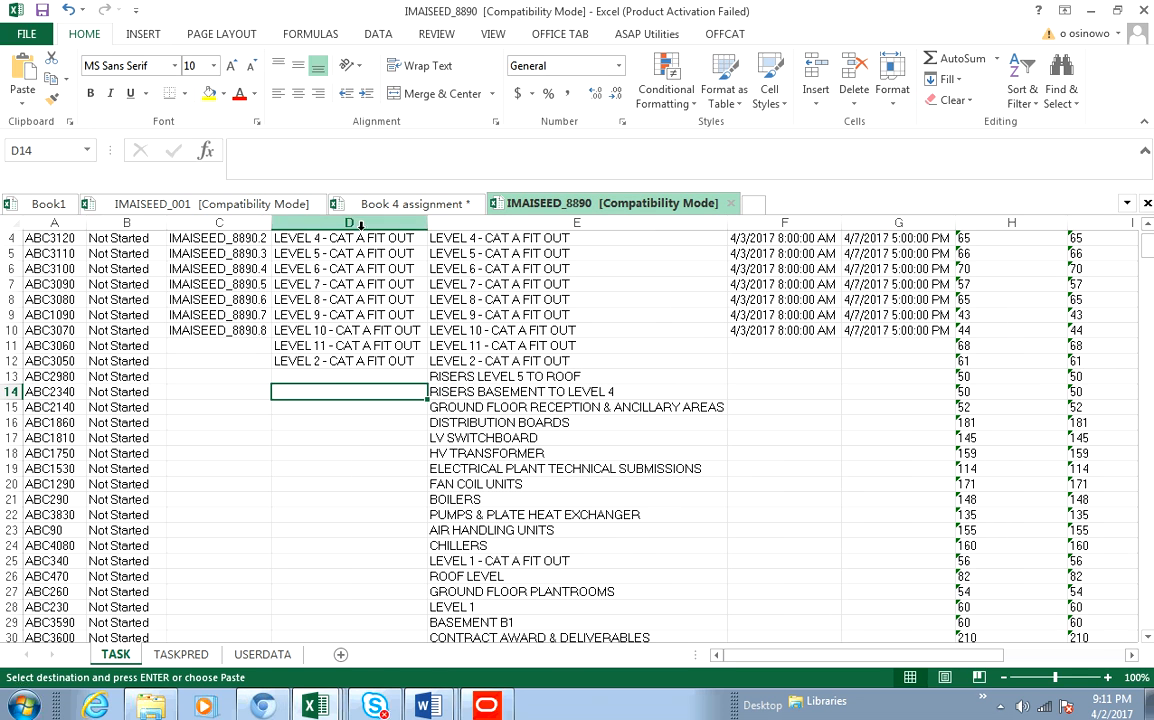
pyautogui.click(383, 376)
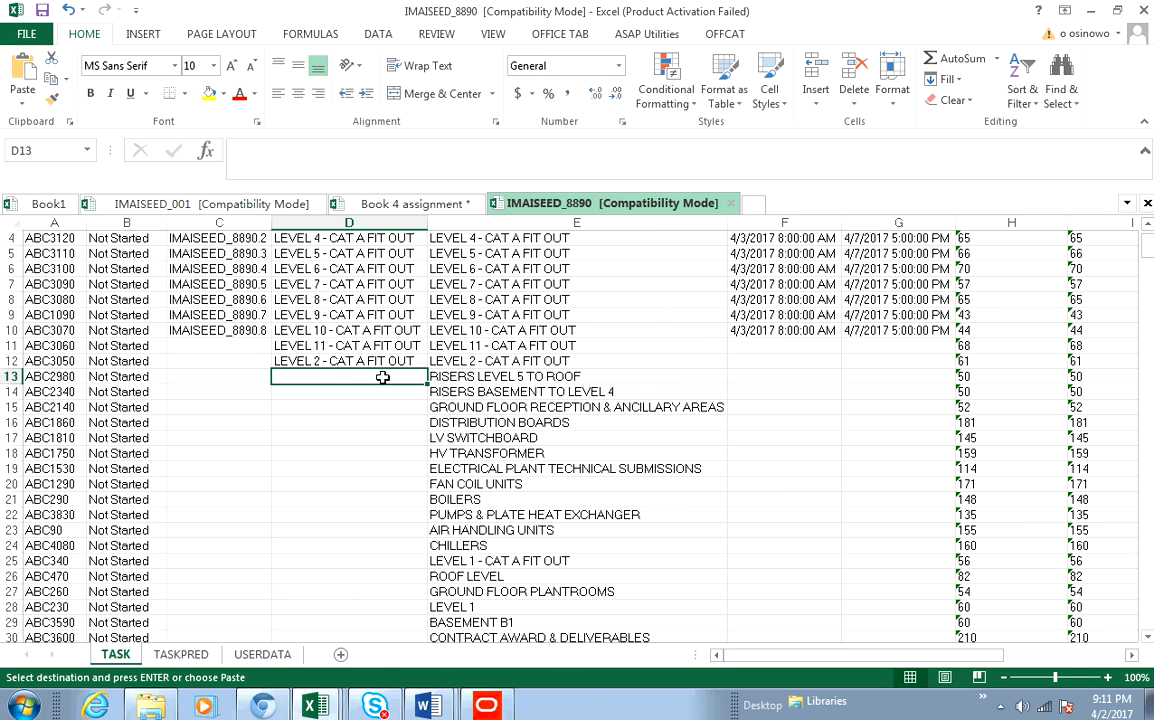
# - Clear the copy selection and switch back to Primavera P6
pyautogui.click(313, 706)
pyautogui.click(498, 390)
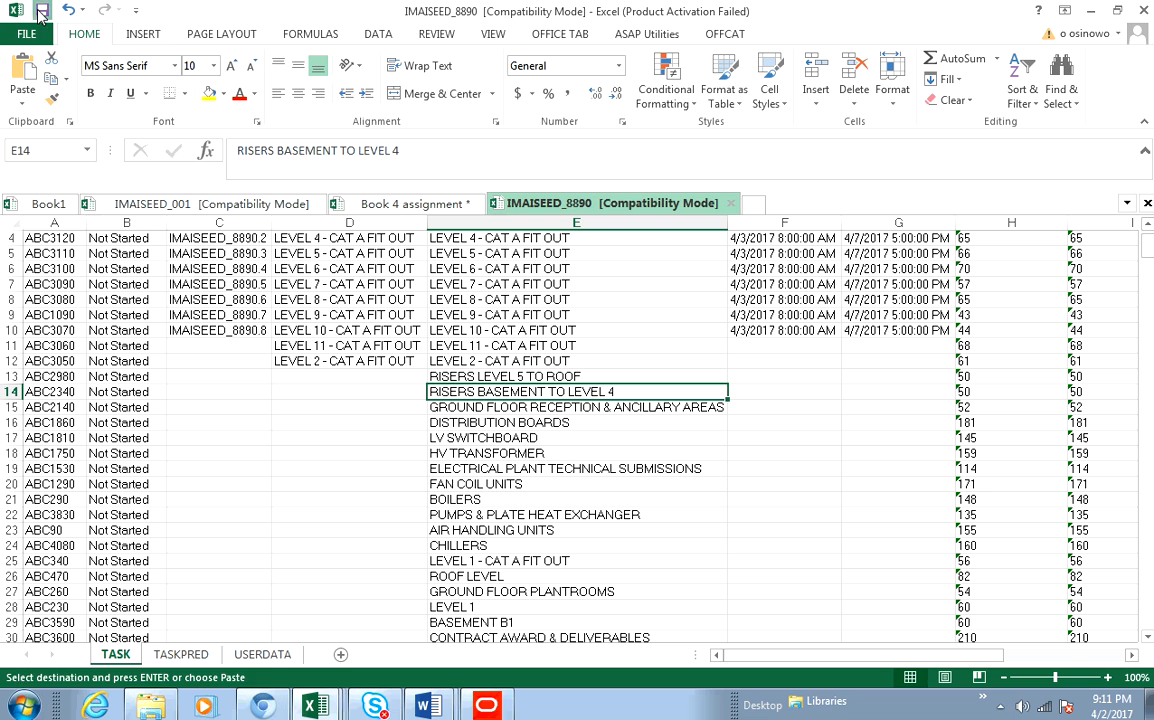
pyautogui.press('Escape')
pyautogui.click(486, 704)
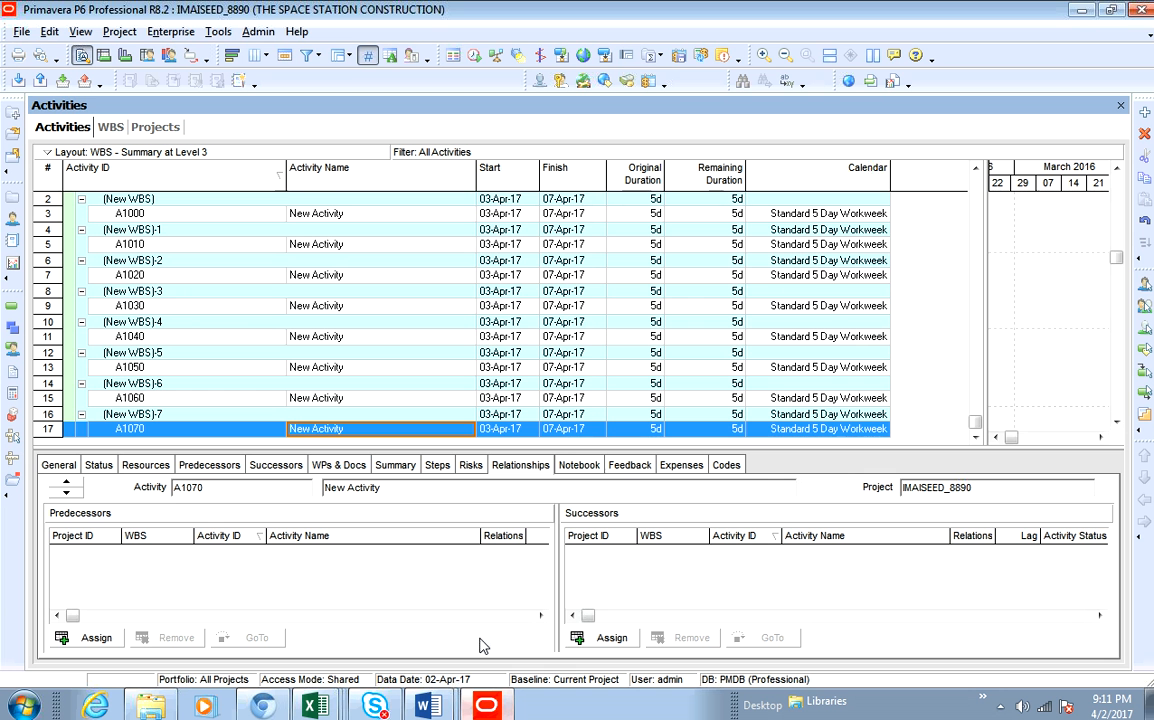
# - Delete all the placeholder New Activity rows, A1000 through A1070, from the project
pyautogui.scroll(1, 256, 283)
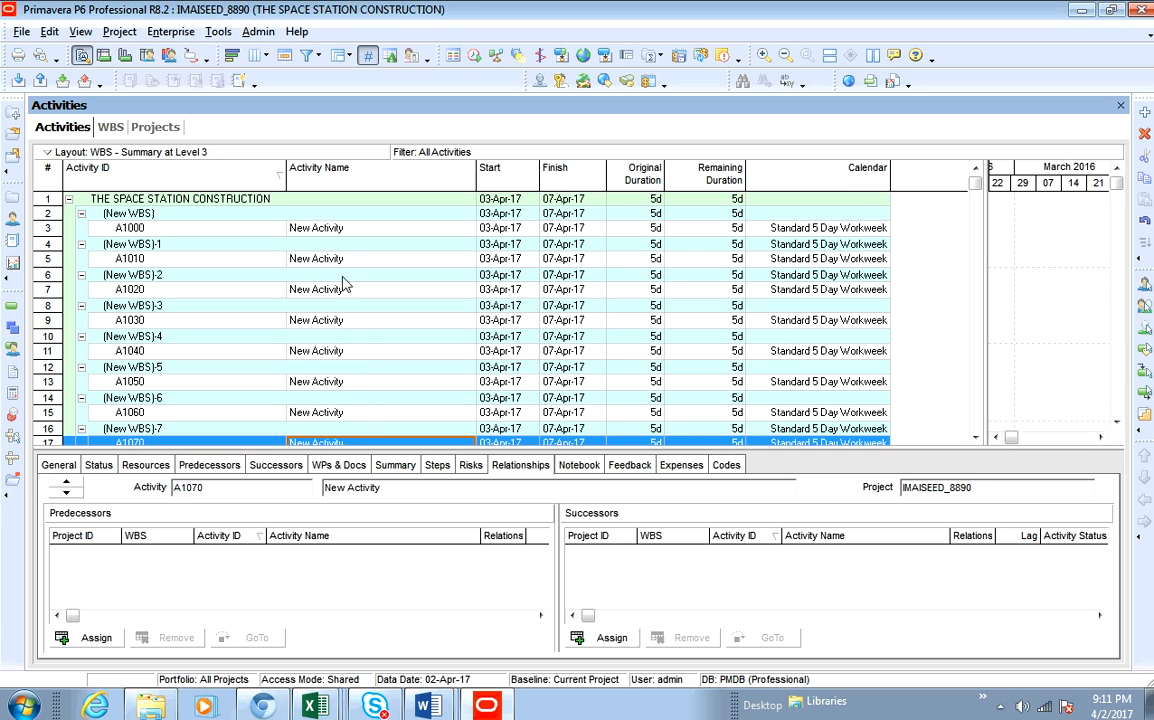
pyautogui.keyDown('shift'); pyautogui.click(326, 229); pyautogui.keyUp('shift')
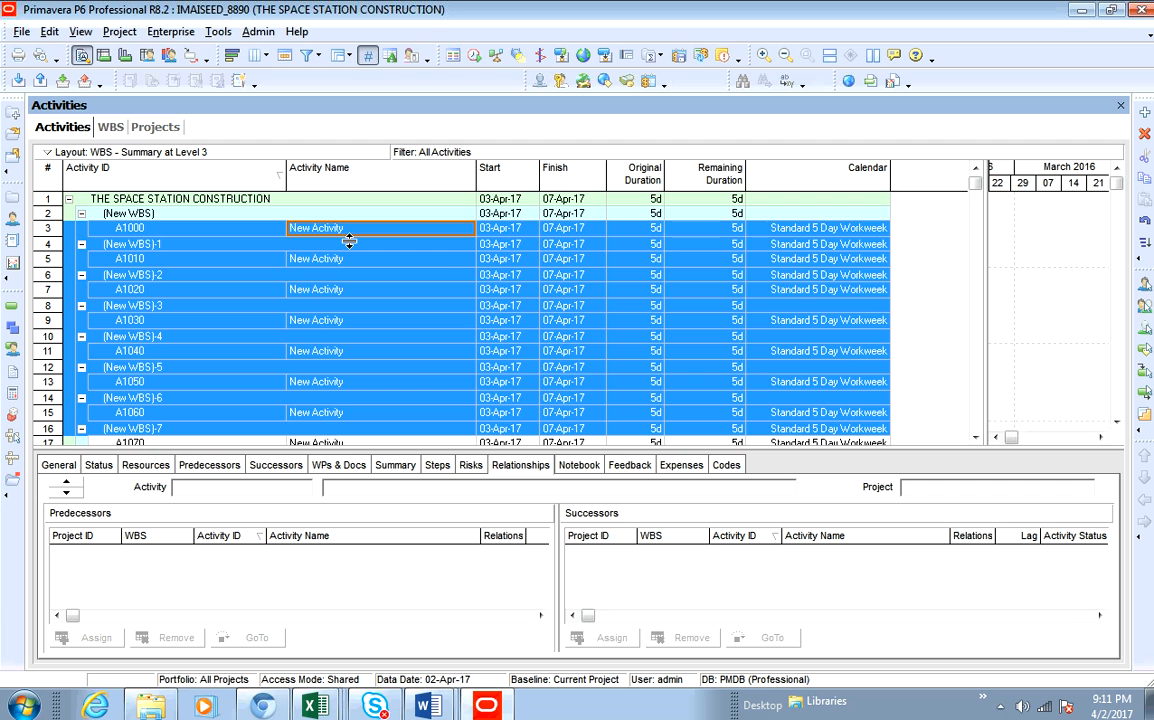
pyautogui.rightClick(349, 240)
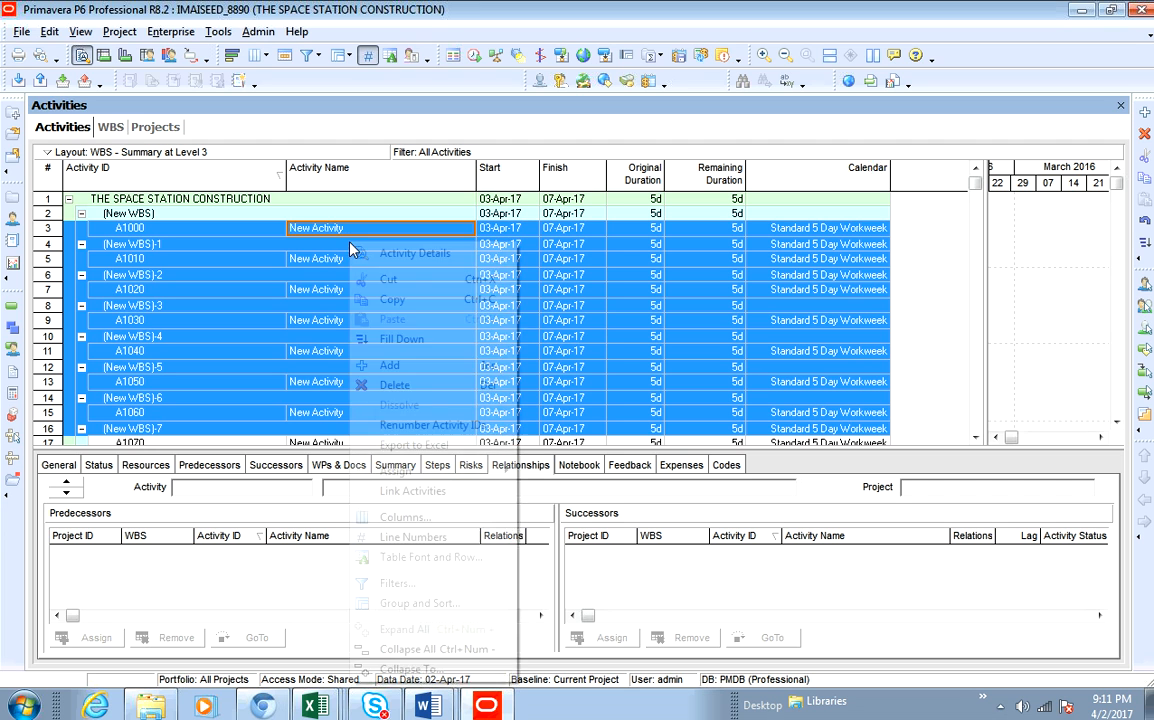
pyautogui.click(394, 386)
pyautogui.click(536, 405)
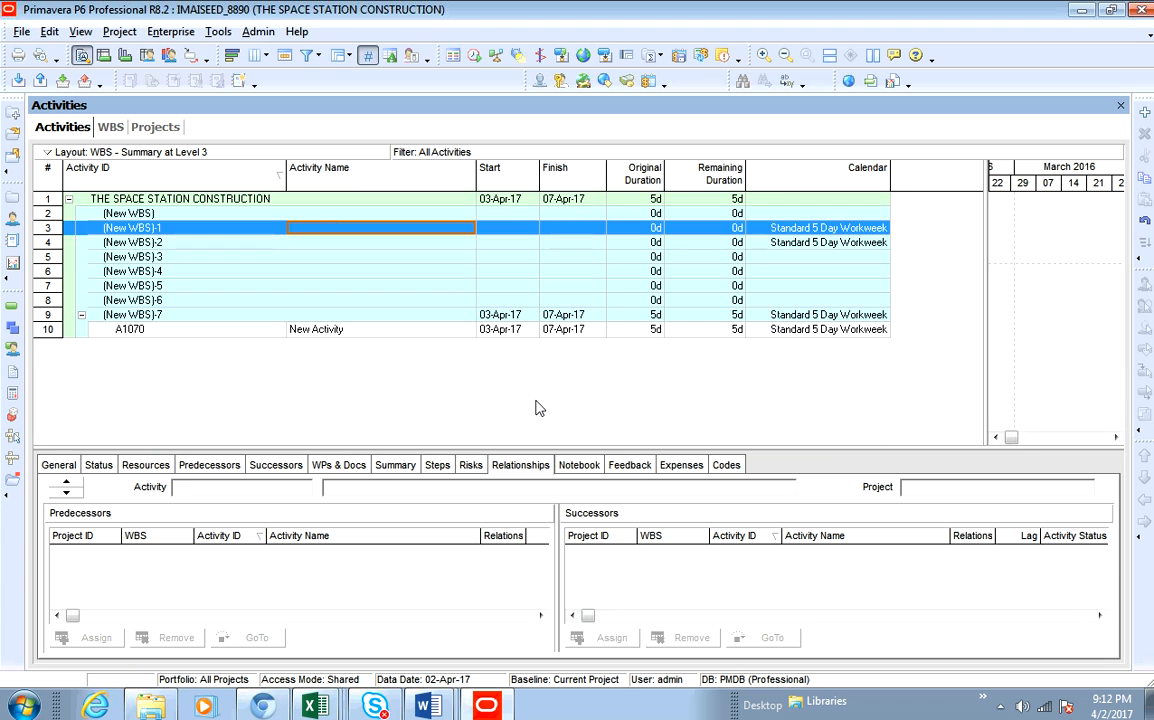
pyautogui.rightClick(340, 338)
pyautogui.click(383, 389)
pyautogui.click(535, 403)
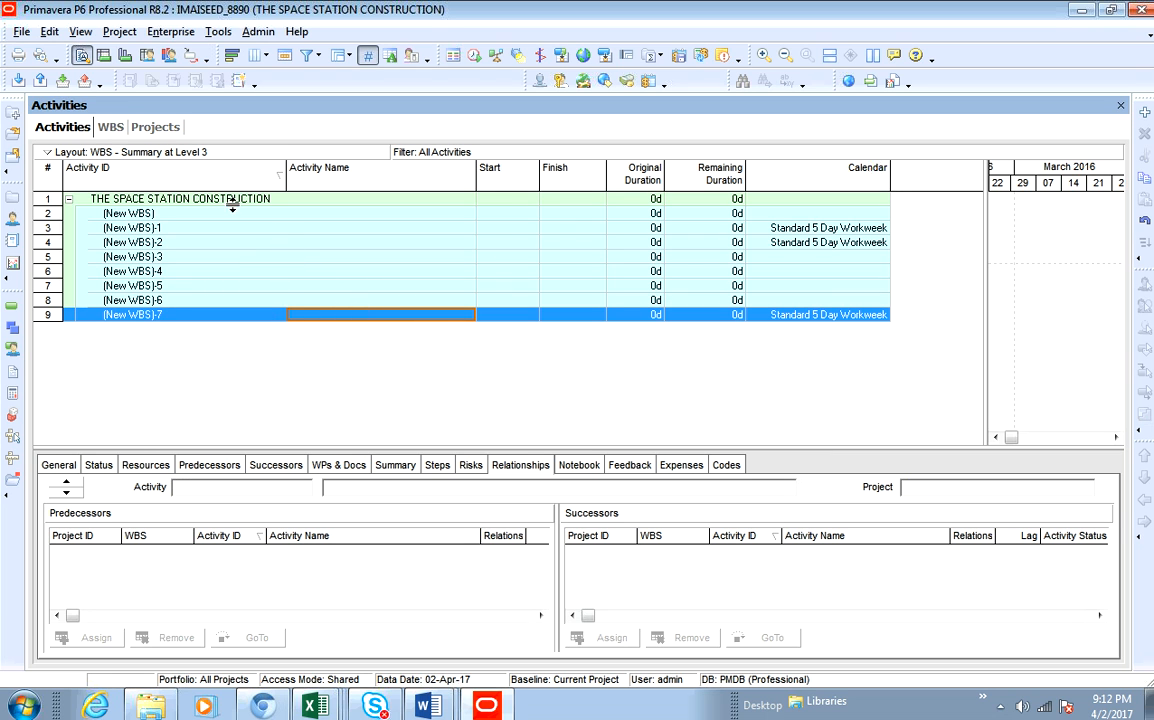
# - Start a spreadsheet (XLS) import and choose the IMAISEED_8890 workbook from Documents
pyautogui.click(21, 31)
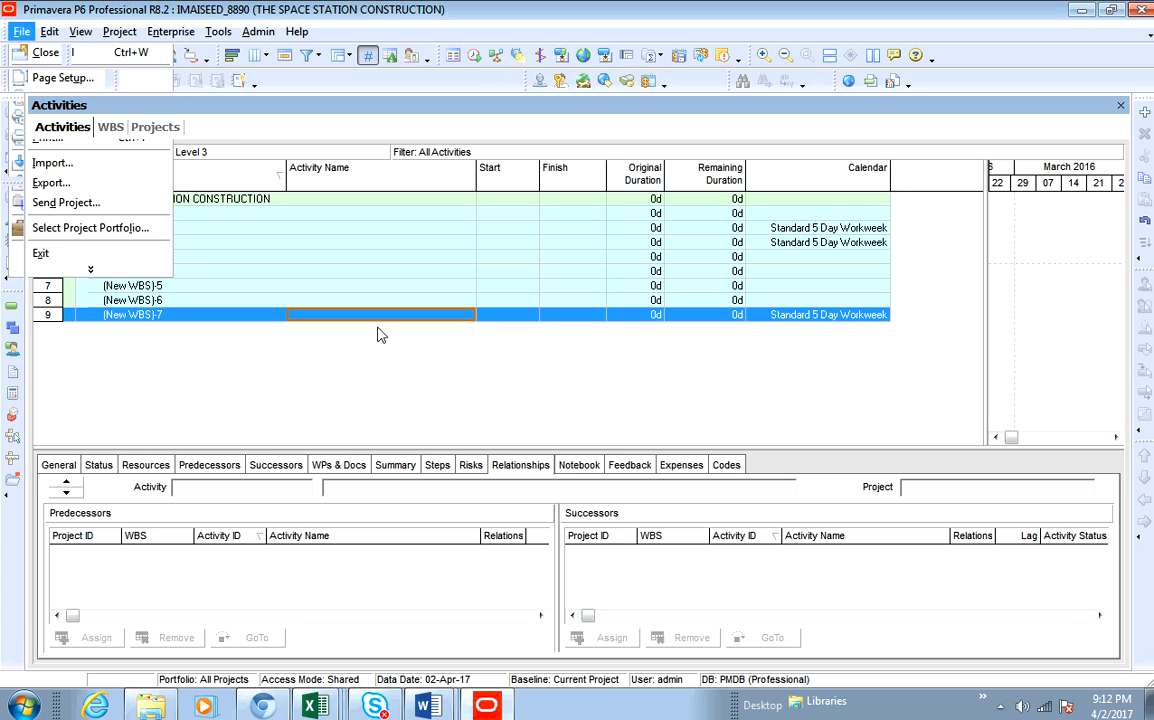
pyautogui.press('i')
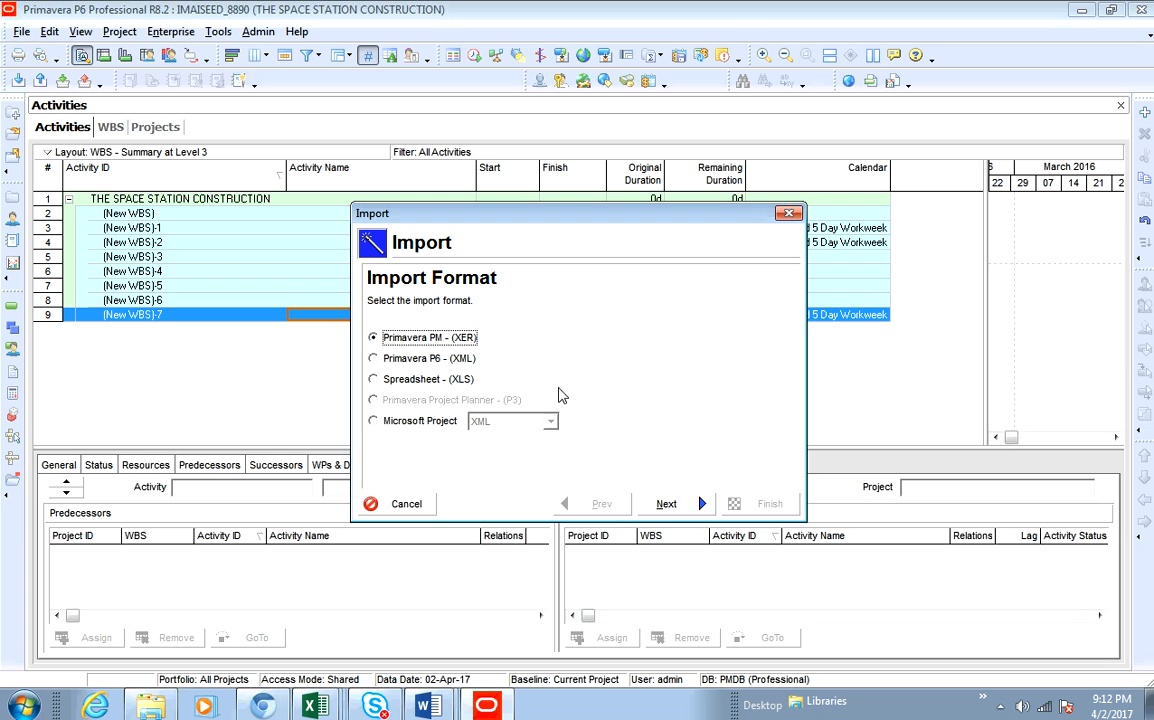
pyautogui.click(377, 380)
pyautogui.click(665, 505)
pyautogui.click(677, 421)
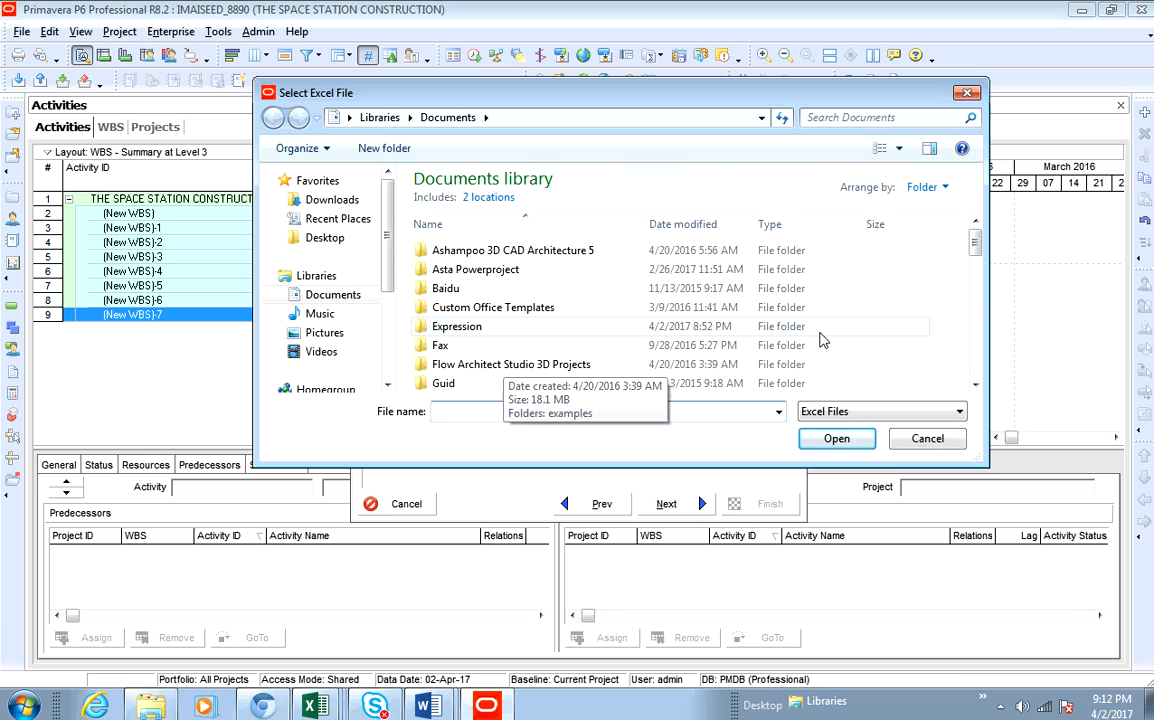
pyautogui.scroll(-5, 857, 343)
pyautogui.scroll(-5, 860, 345)
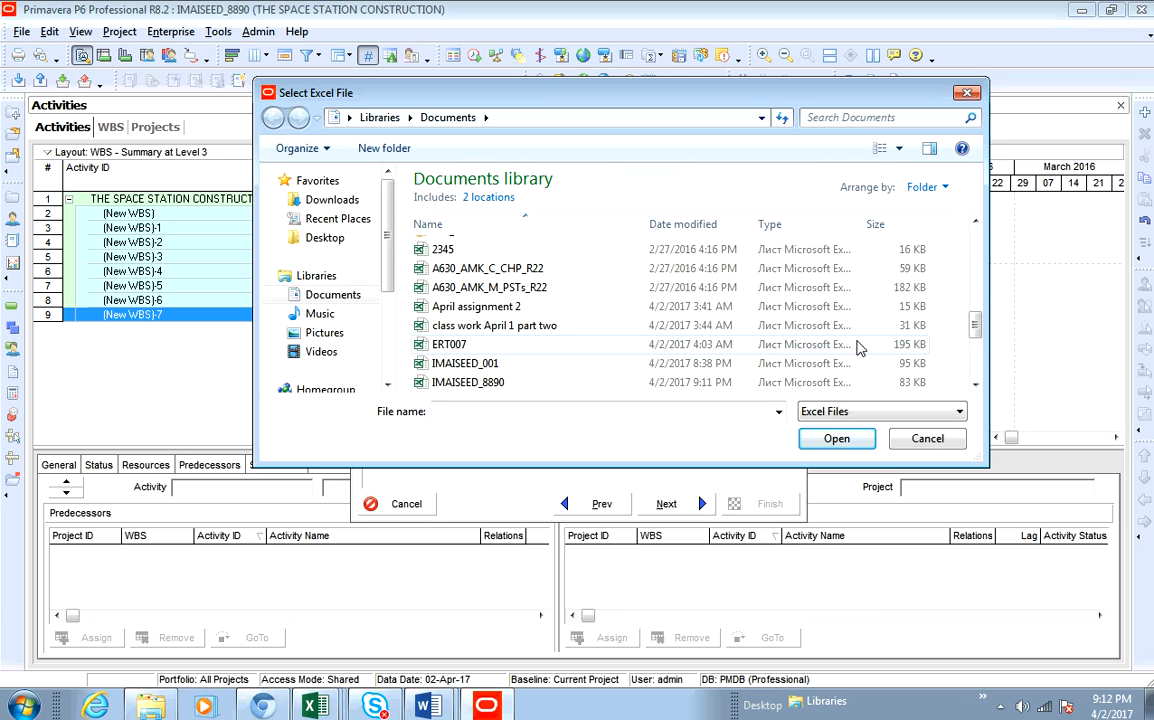
pyautogui.click(468, 382)
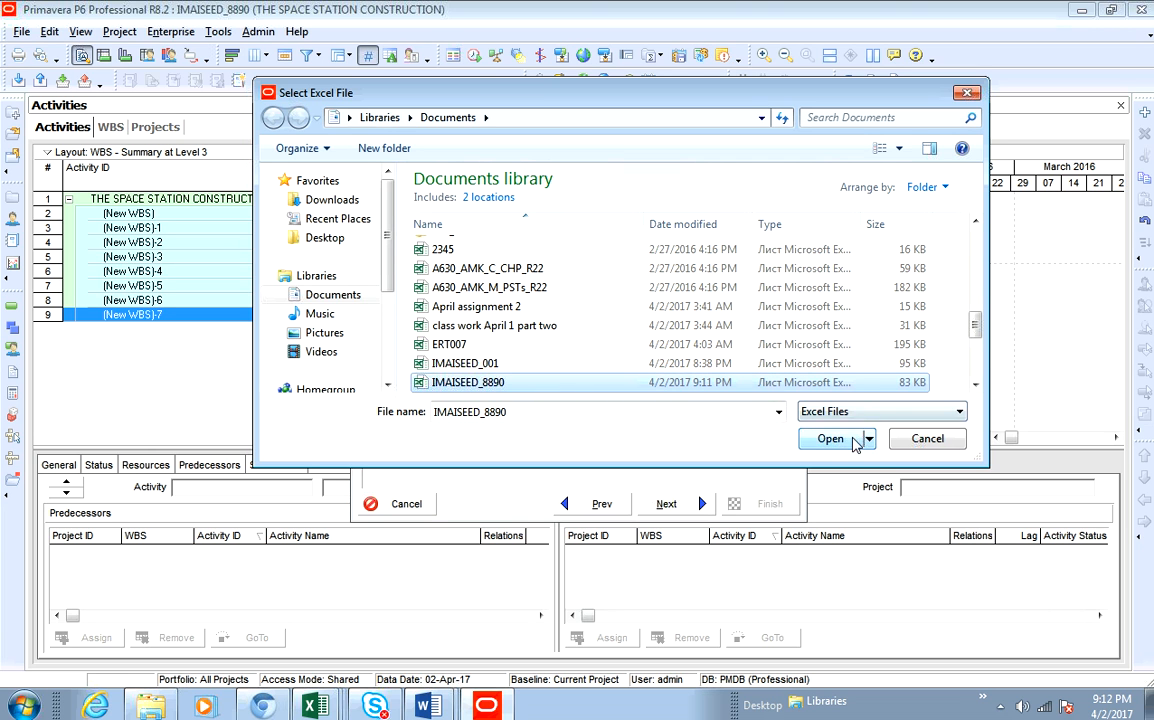
pyautogui.click(835, 439)
pyautogui.click(666, 504)
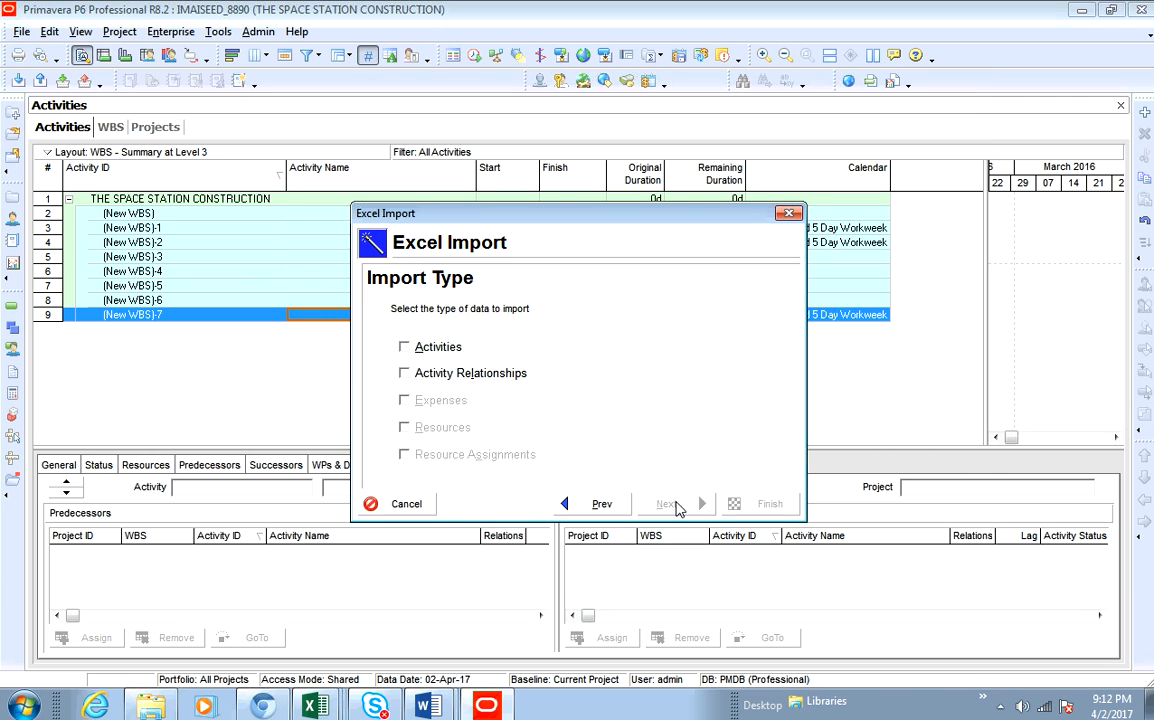
# - Choose to import Activities and Activity Relationships
pyautogui.click(405, 372)
pyautogui.click(404, 347)
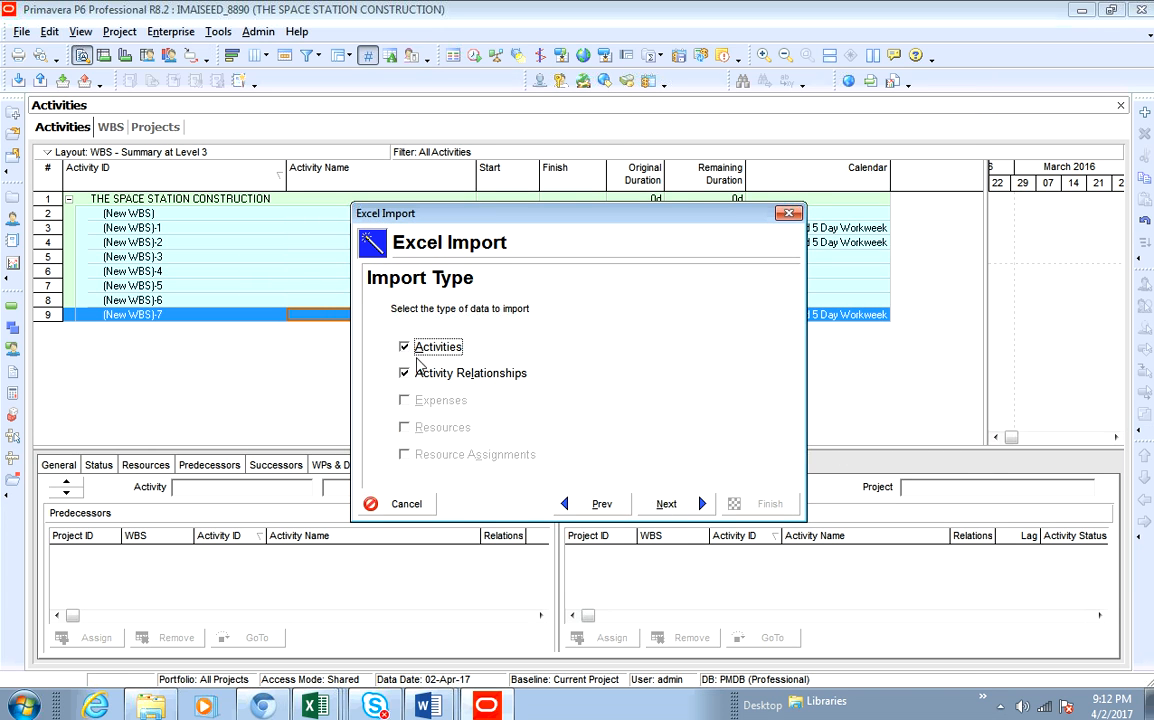
pyautogui.click(667, 504)
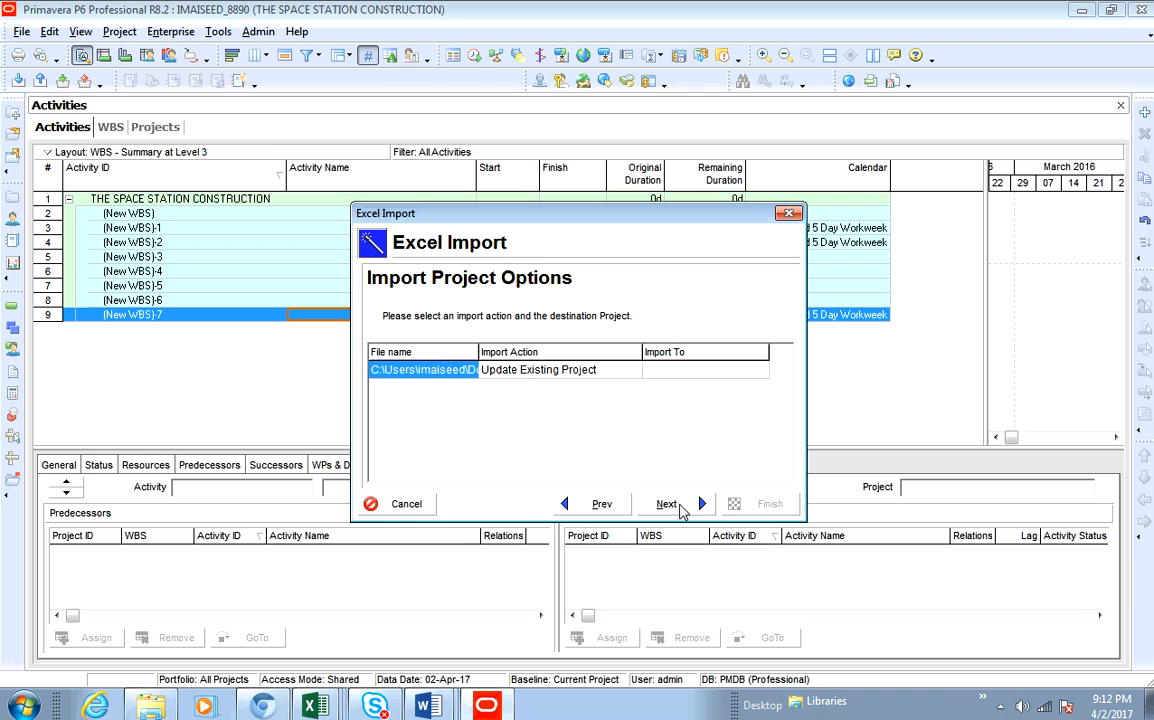
# - Set the import destination to the existing project IMAISEED_8890 and finish the import
pyautogui.click(755, 370)
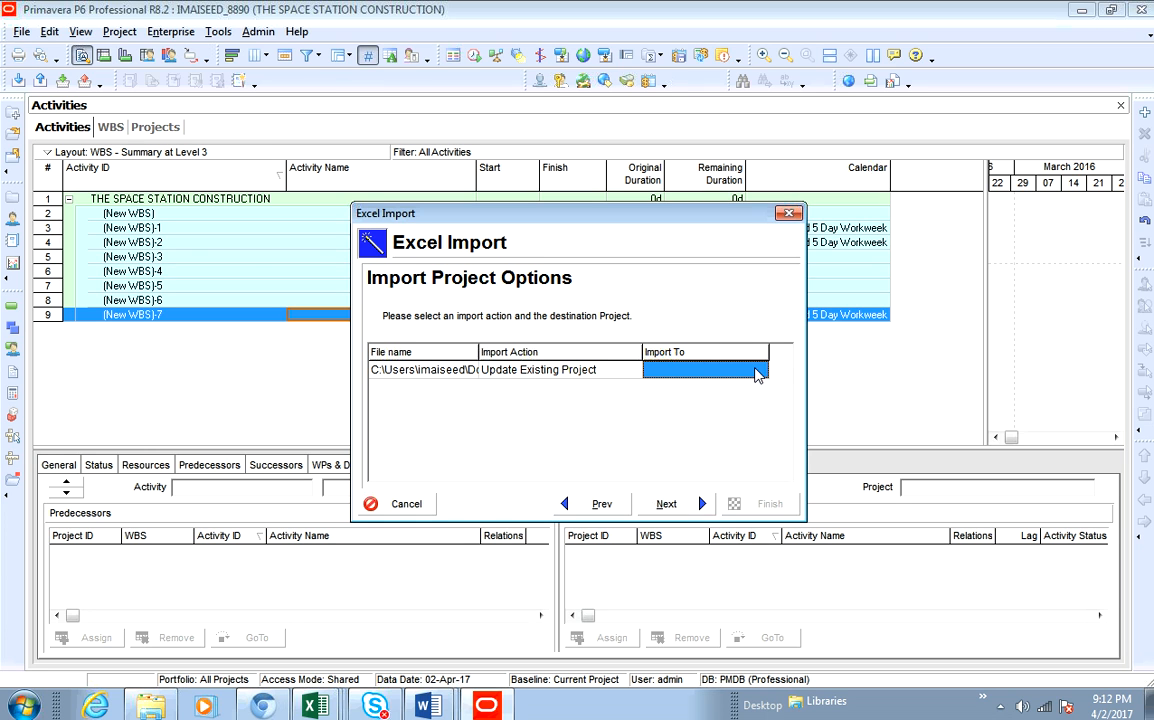
pyautogui.click(760, 371)
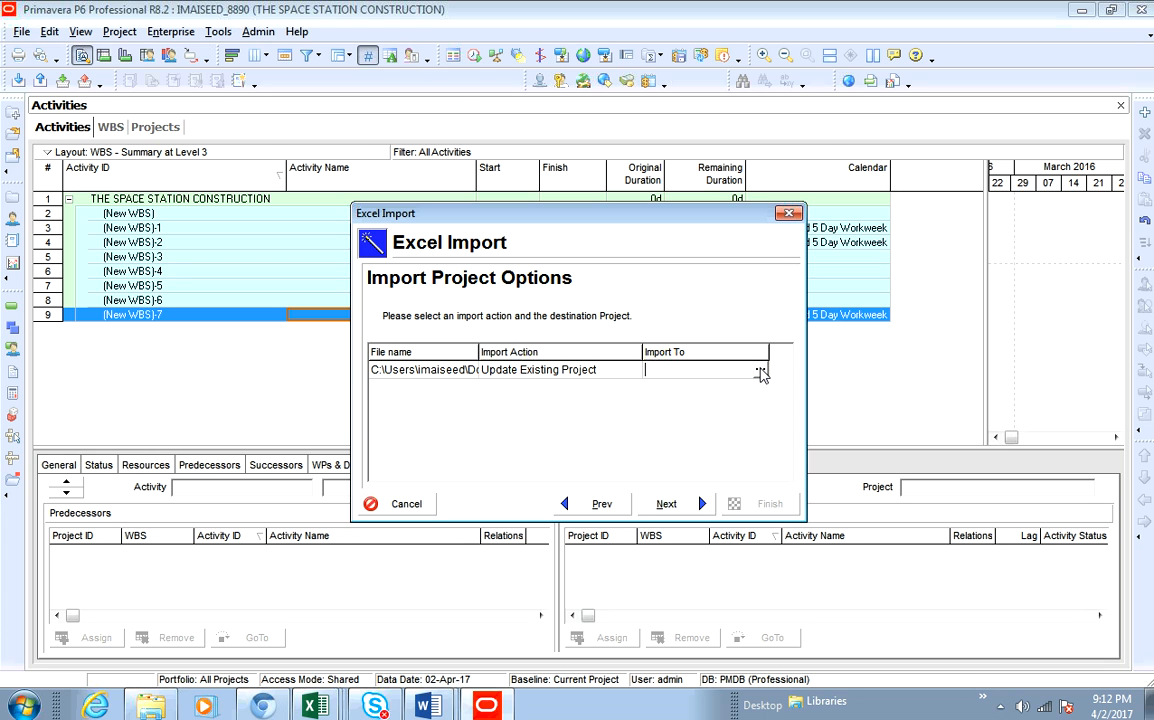
pyautogui.click(760, 372)
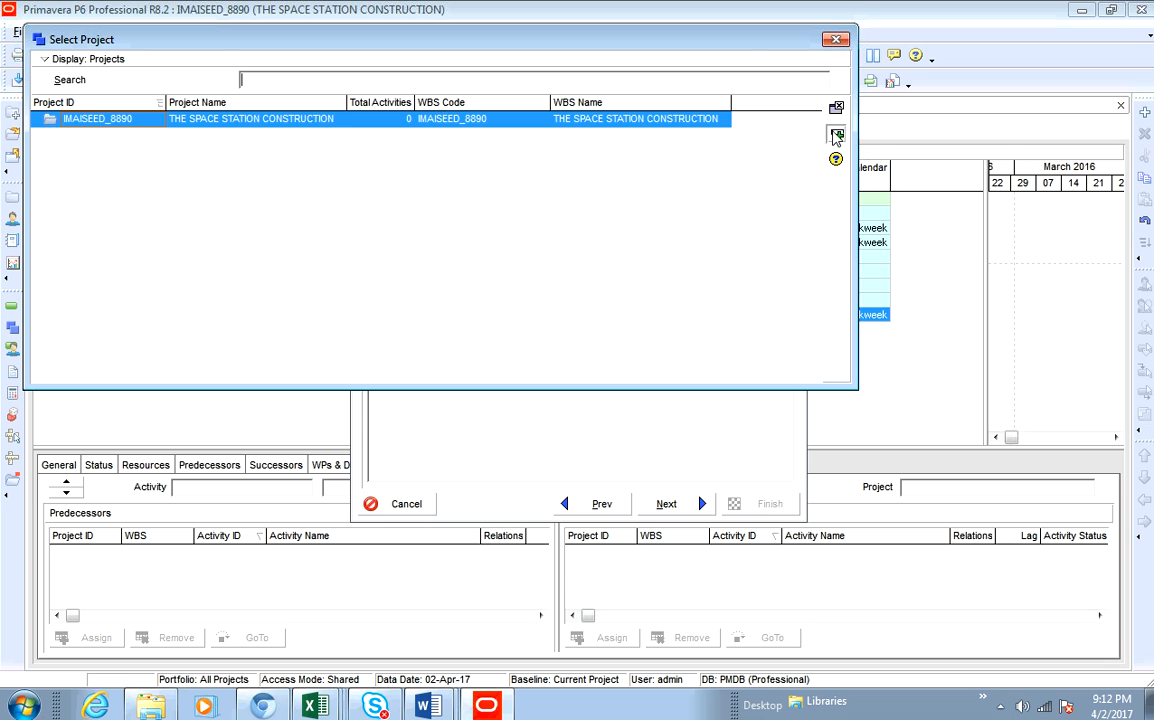
pyautogui.click(836, 133)
pyautogui.click(665, 504)
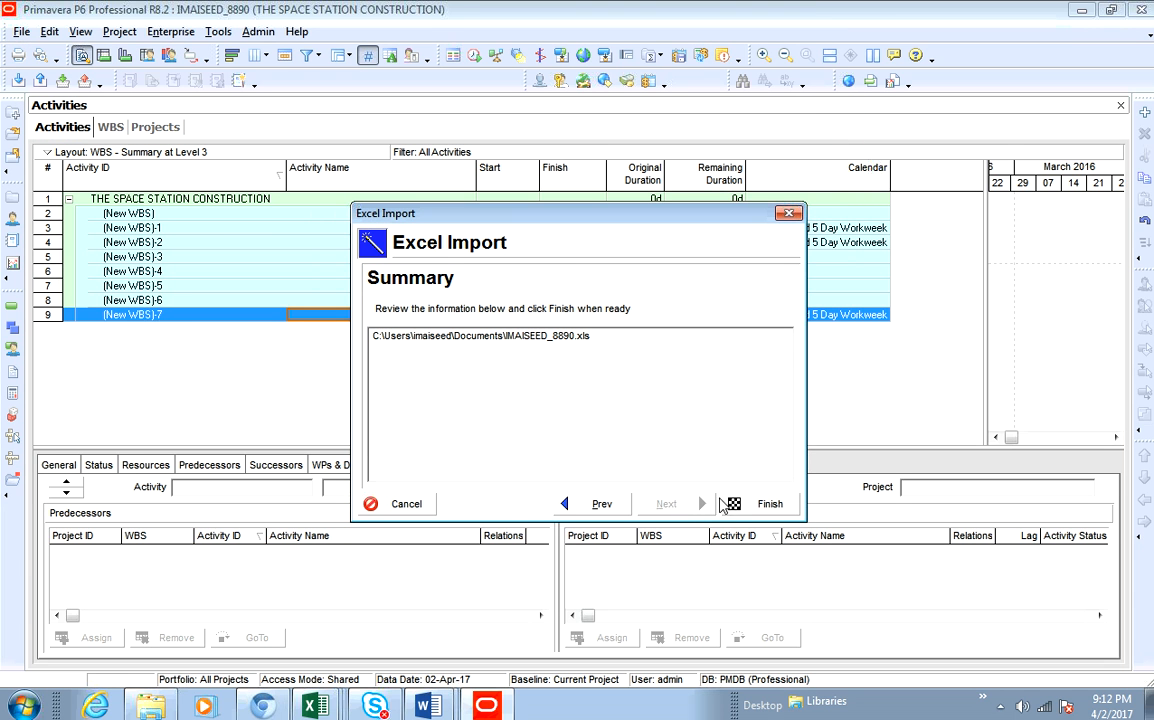
pyautogui.click(766, 505)
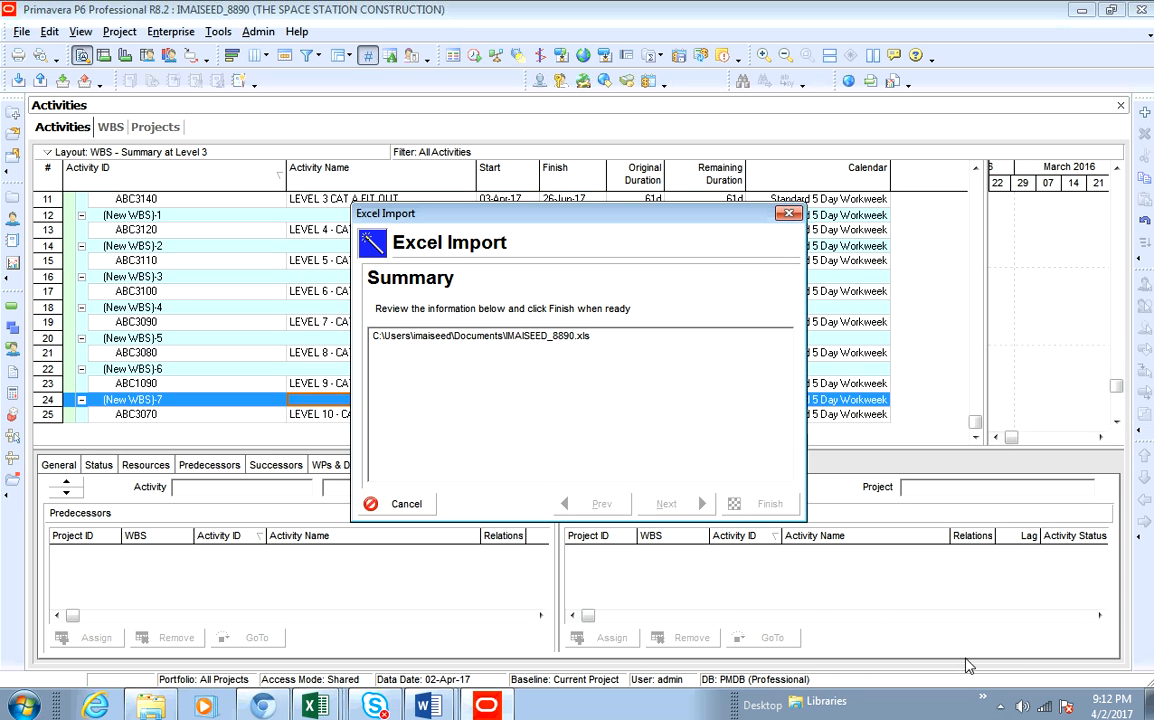
pyautogui.click(1001, 705)
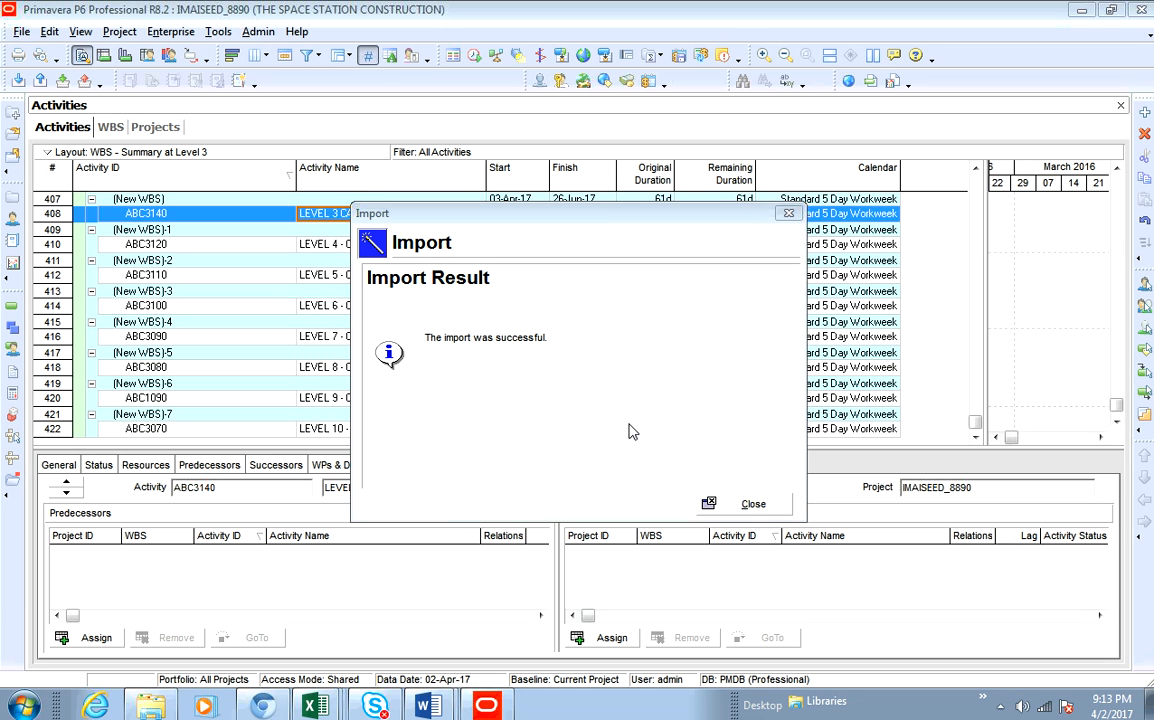
pyautogui.click(755, 505)
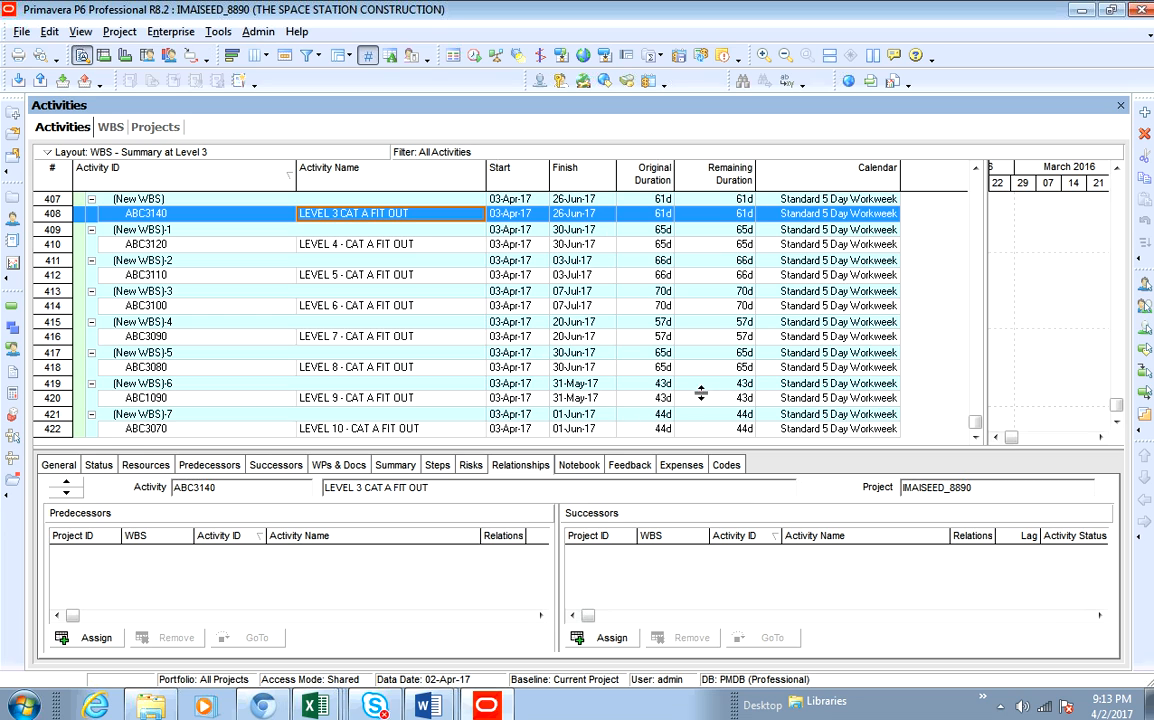
# - Review the imported activities throughout the list and check the WBS elements
pyautogui.moveTo(975, 422); pyautogui.dragTo(983, 180)
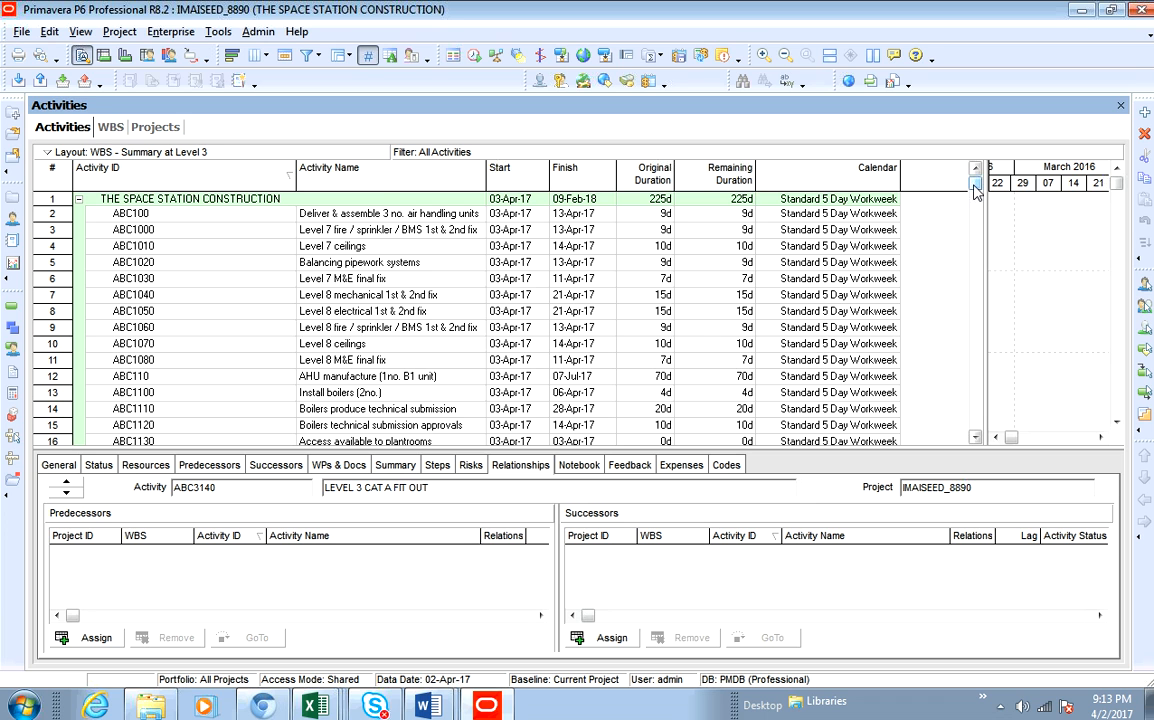
pyautogui.moveTo(976, 192); pyautogui.dragTo(990, 436)
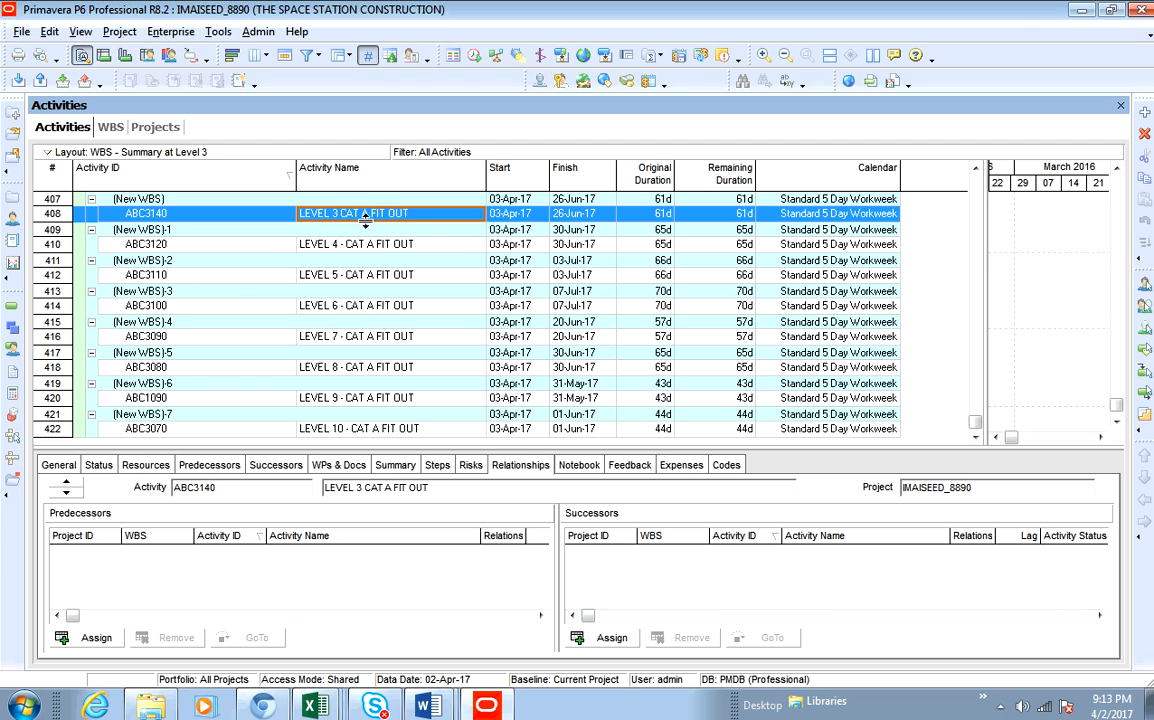
pyautogui.scroll(1, 330, 215)
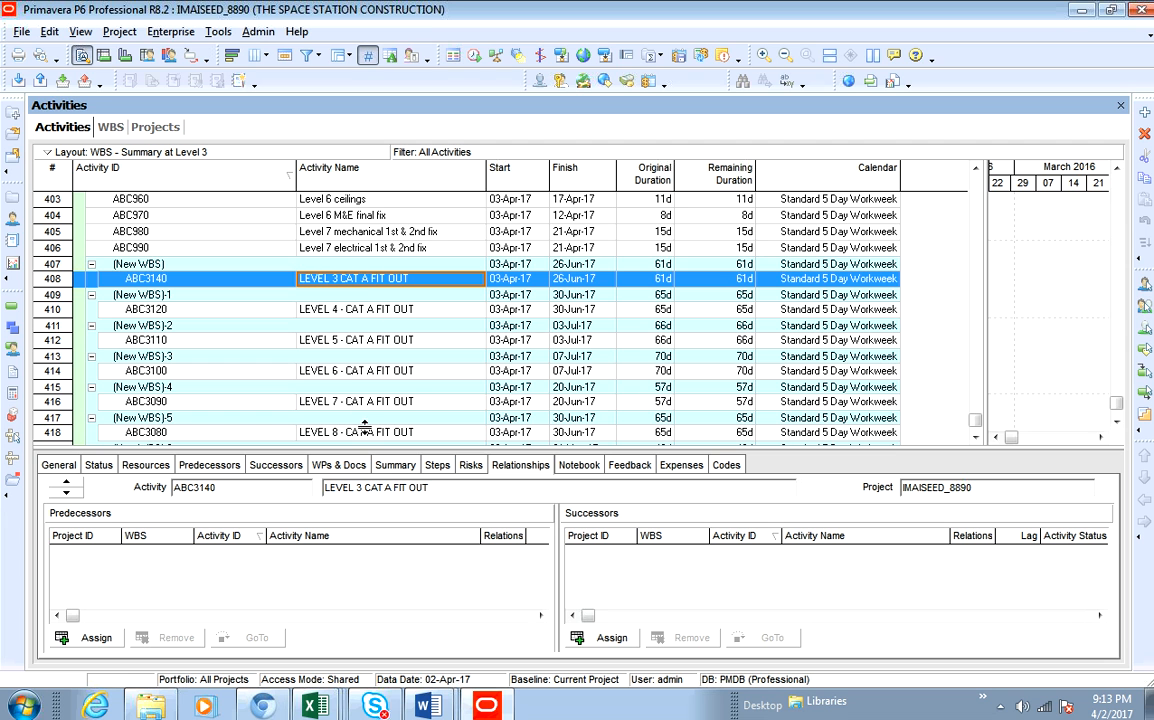
pyautogui.scroll(-1, 366, 426)
pyautogui.scroll(-1, 366, 428)
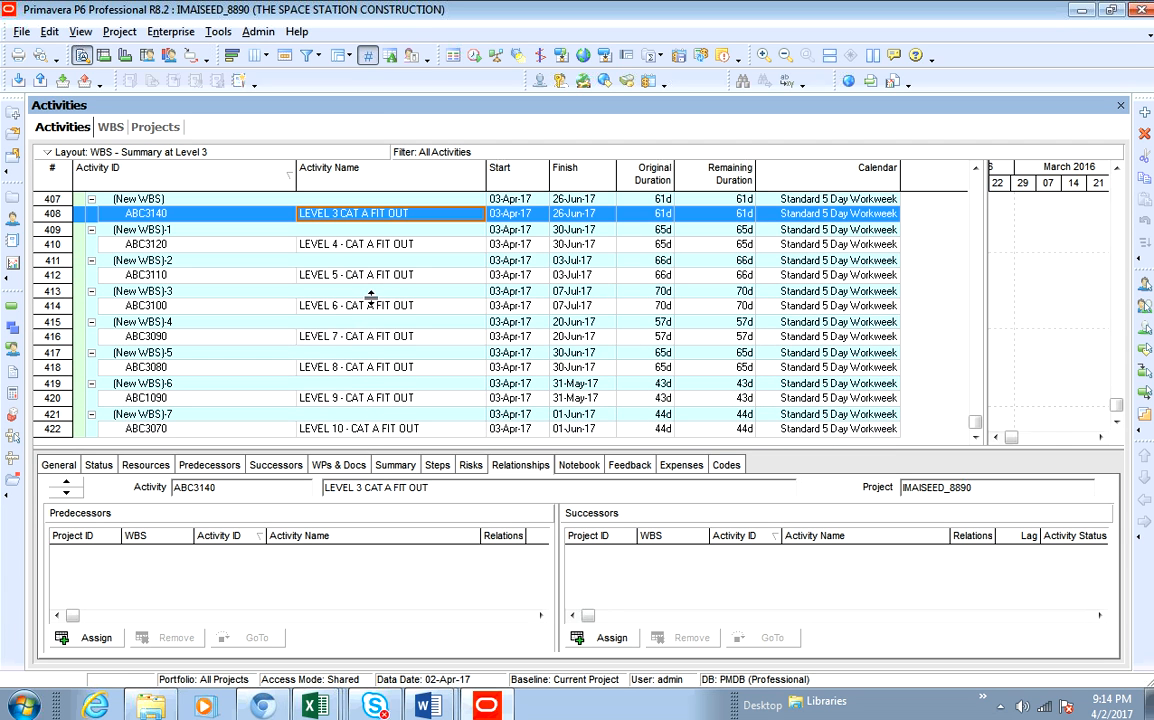
pyautogui.moveTo(973, 420)
pyautogui.mouseDown()
pyautogui.moveTo(972, 160)
pyautogui.moveTo(985, 428)
pyautogui.mouseUp()
pyautogui.click(105, 125)
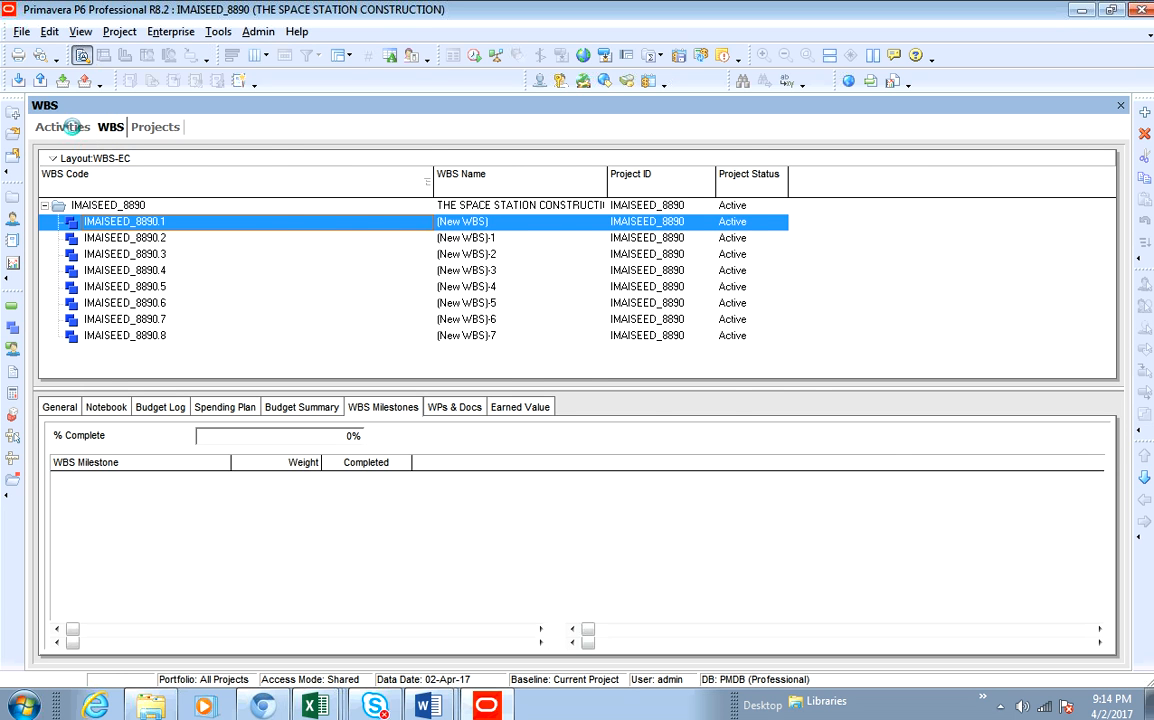
pyautogui.click(72, 130)
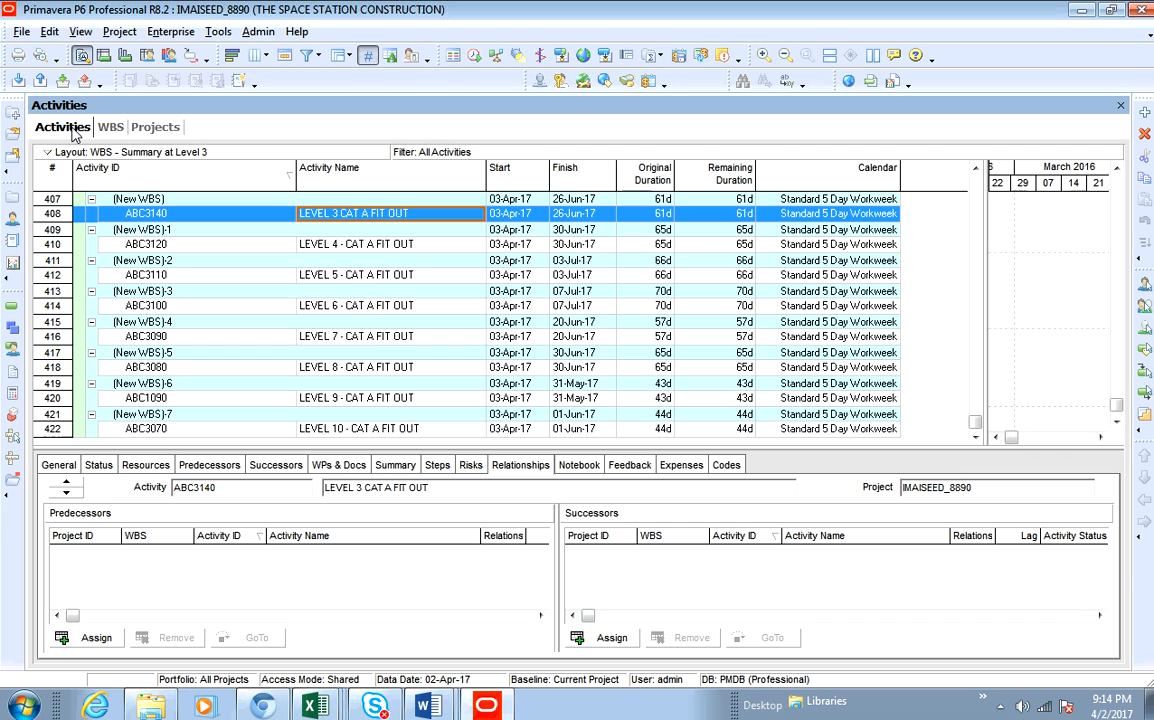
# - Copy the activity name LEVEL 3 CAT A FIT OUT and paste it as the name of WBS IMAISEED_8890.1
pyautogui.click(404, 215)
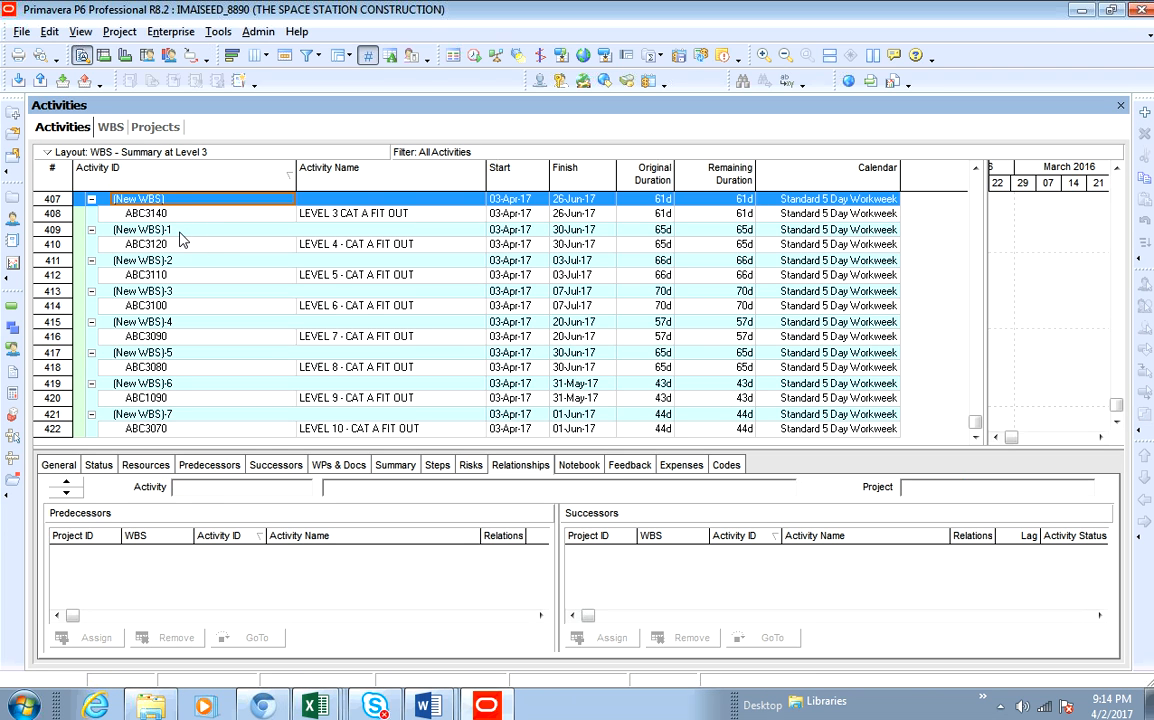
pyautogui.click(410, 218)
pyautogui.click(416, 217)
pyautogui.rightClick(418, 216)
pyautogui.click(457, 272)
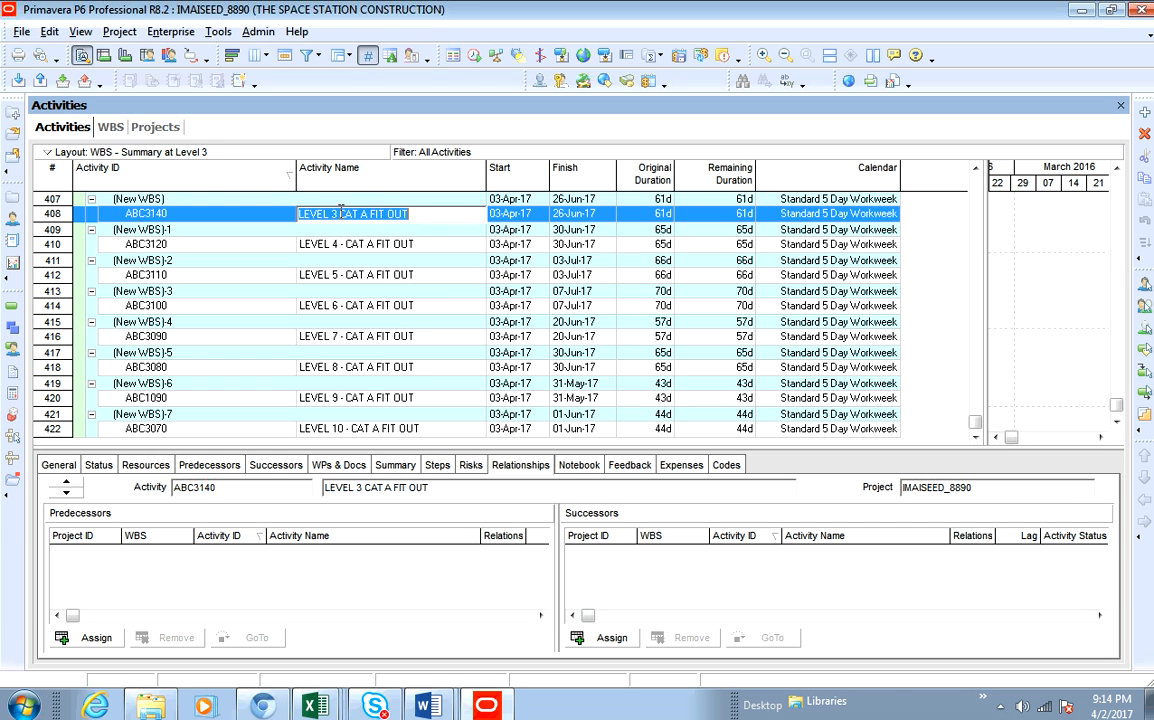
pyautogui.click(110, 126)
pyautogui.click(518, 228)
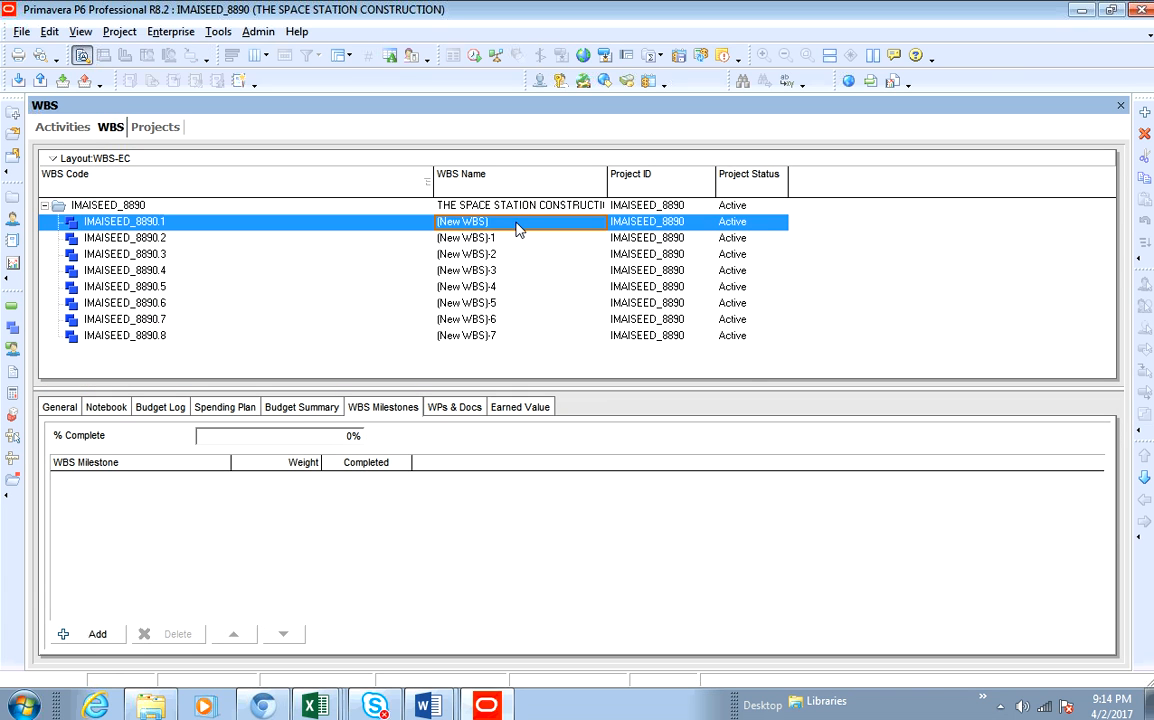
pyautogui.click(518, 228)
pyautogui.rightClick(518, 228)
pyautogui.click(566, 304)
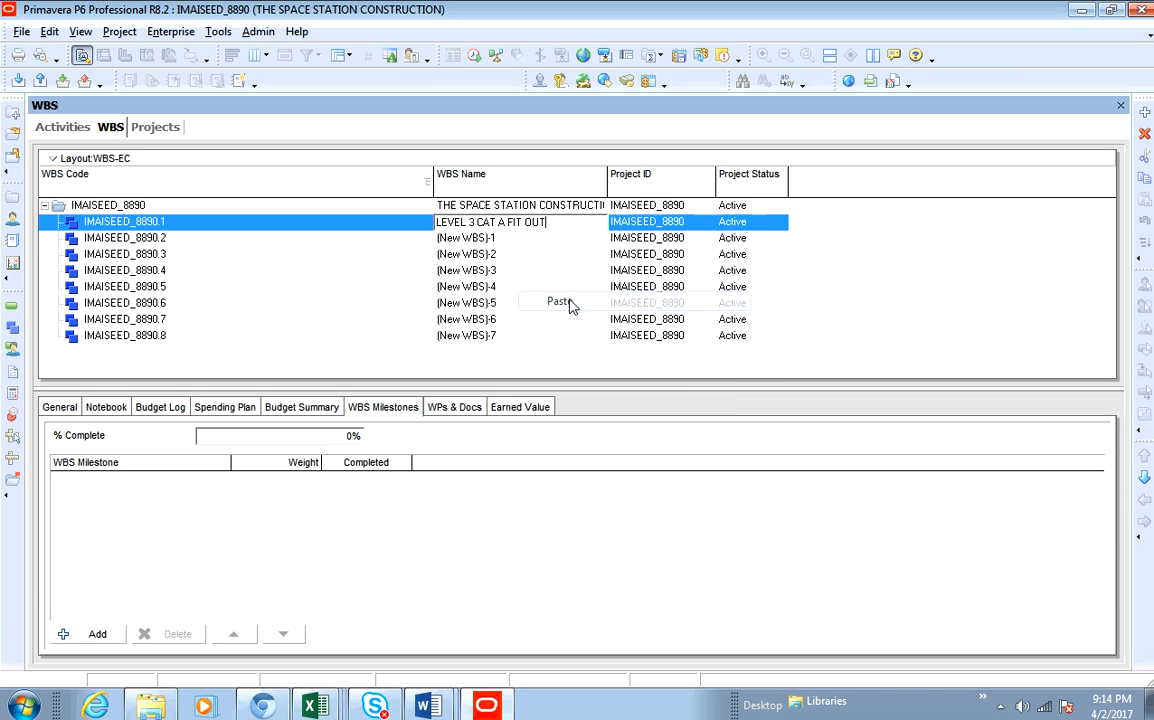
pyautogui.click(553, 239)
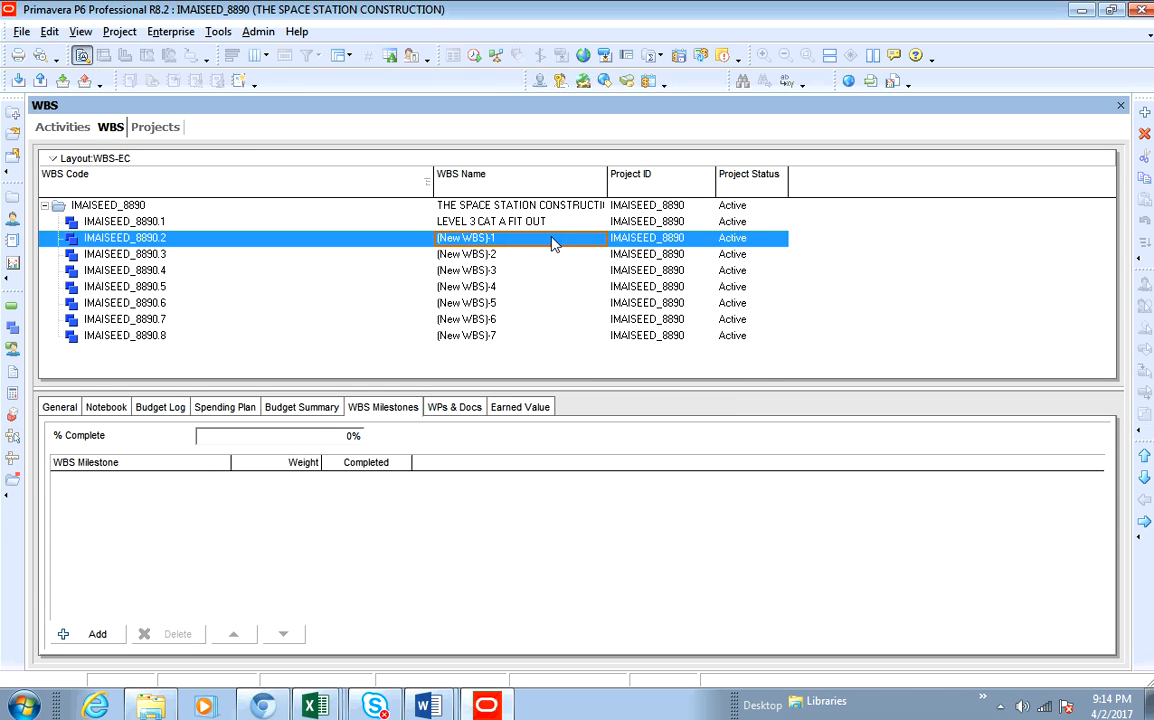
# - Copy the activity name LEVEL 4 - CAT A FIT OUT and paste it as the name of WBS IMAISEED_8890.3
pyautogui.click(74, 131)
pyautogui.doubleClick(427, 245)
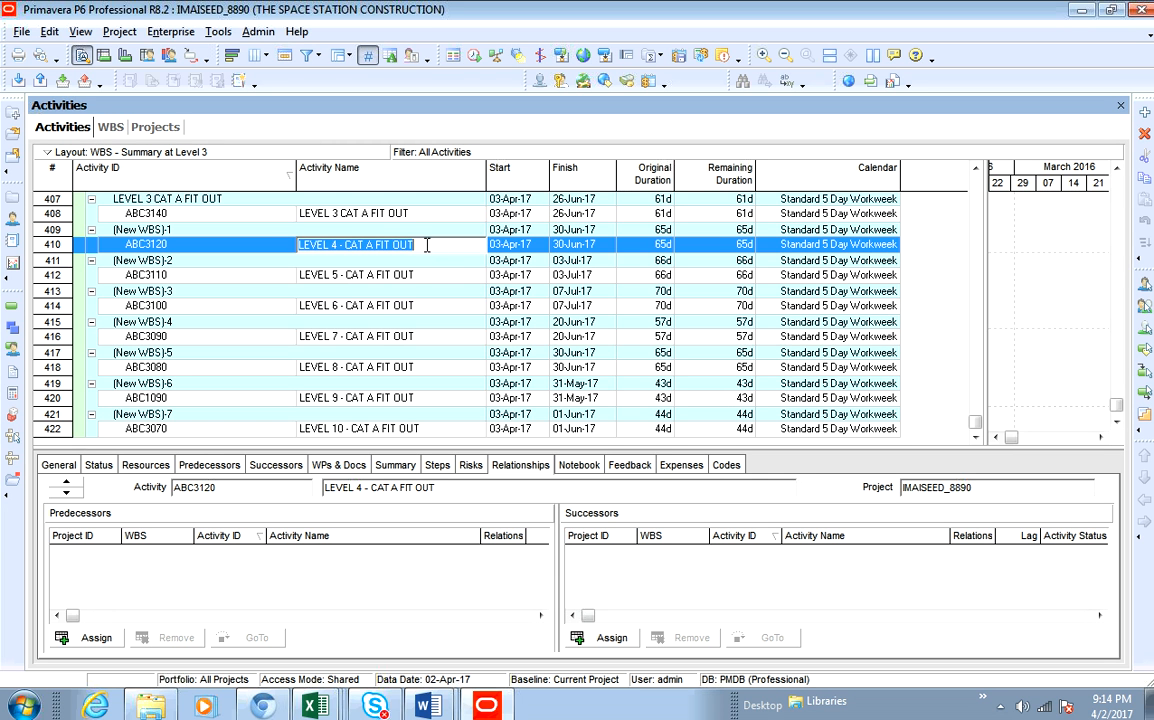
pyautogui.rightClick(427, 245)
pyautogui.click(466, 302)
pyautogui.click(112, 126)
pyautogui.click(505, 255)
pyautogui.click(505, 255)
pyautogui.rightClick(505, 255)
pyautogui.click(556, 332)
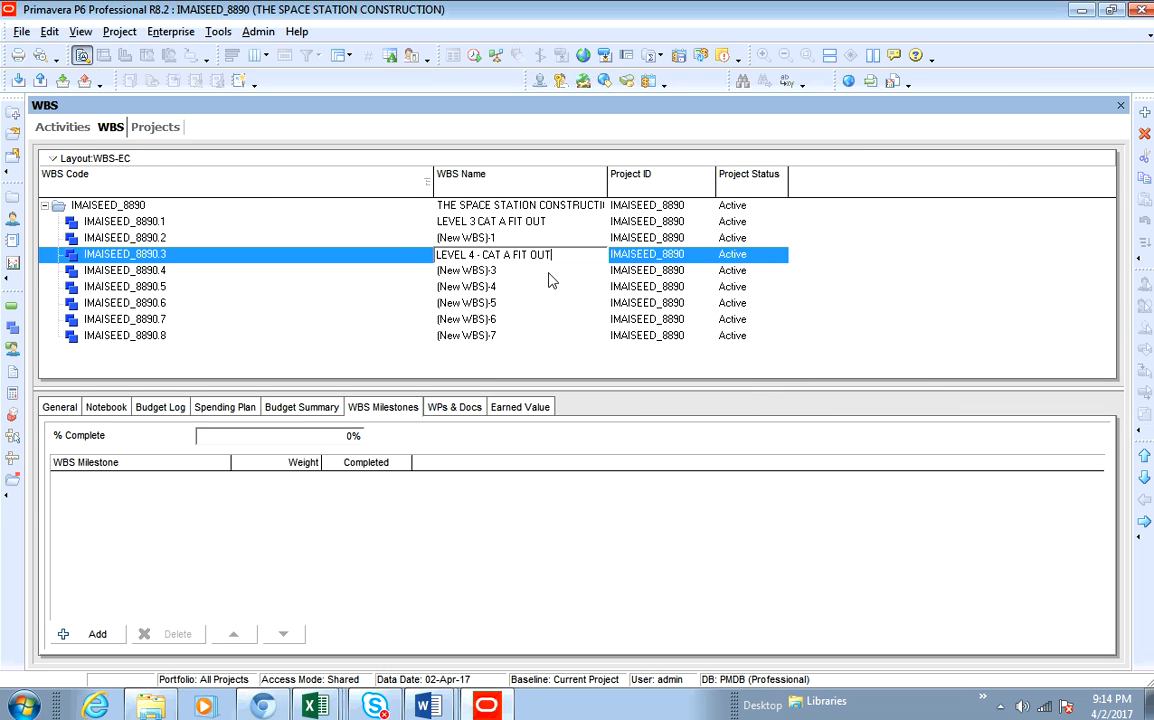
pyautogui.click(516, 239)
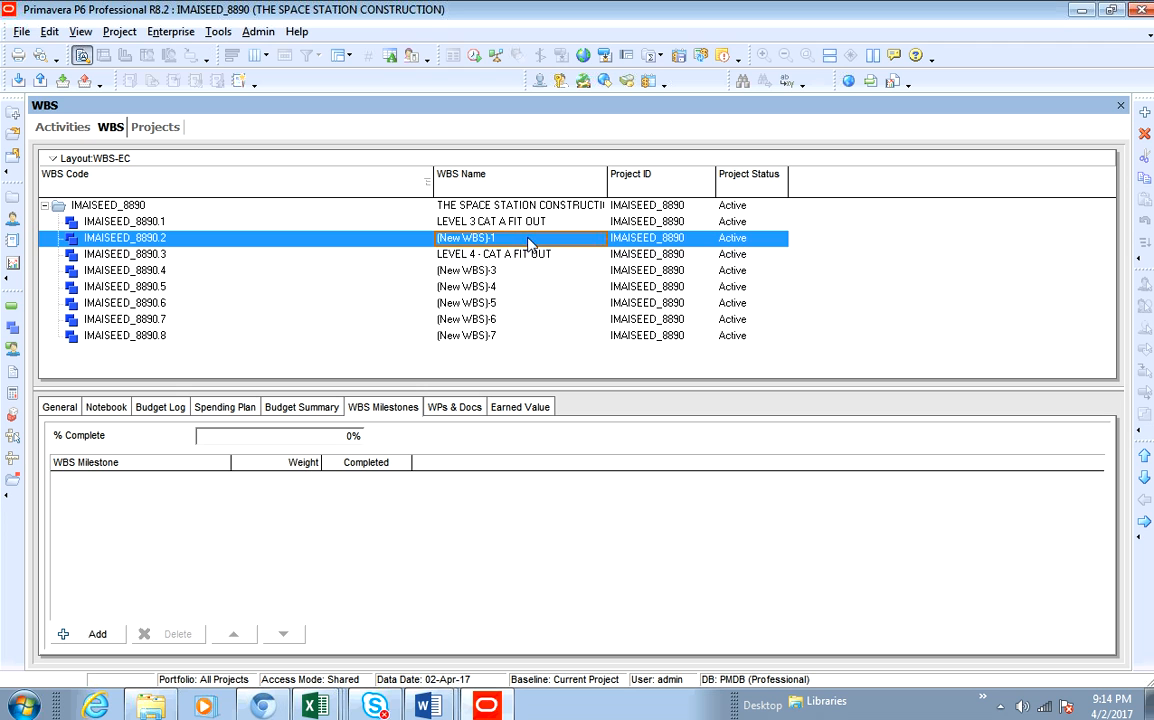
# - Cut the name LEVEL 4 - CAT A FIT OUT from WBS IMAISEED_8890.3 and give that WBS the placeholder name 1
pyautogui.click(553, 254)
pyautogui.click(553, 254)
pyautogui.rightClick(556, 254)
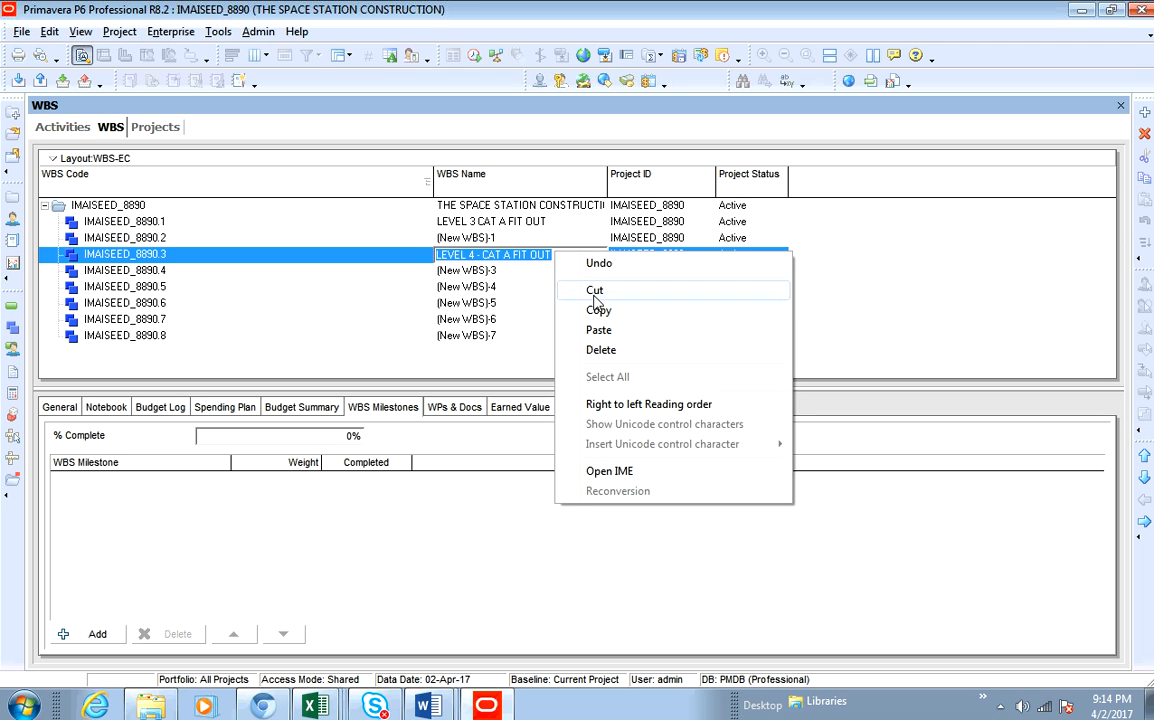
pyautogui.click(597, 291)
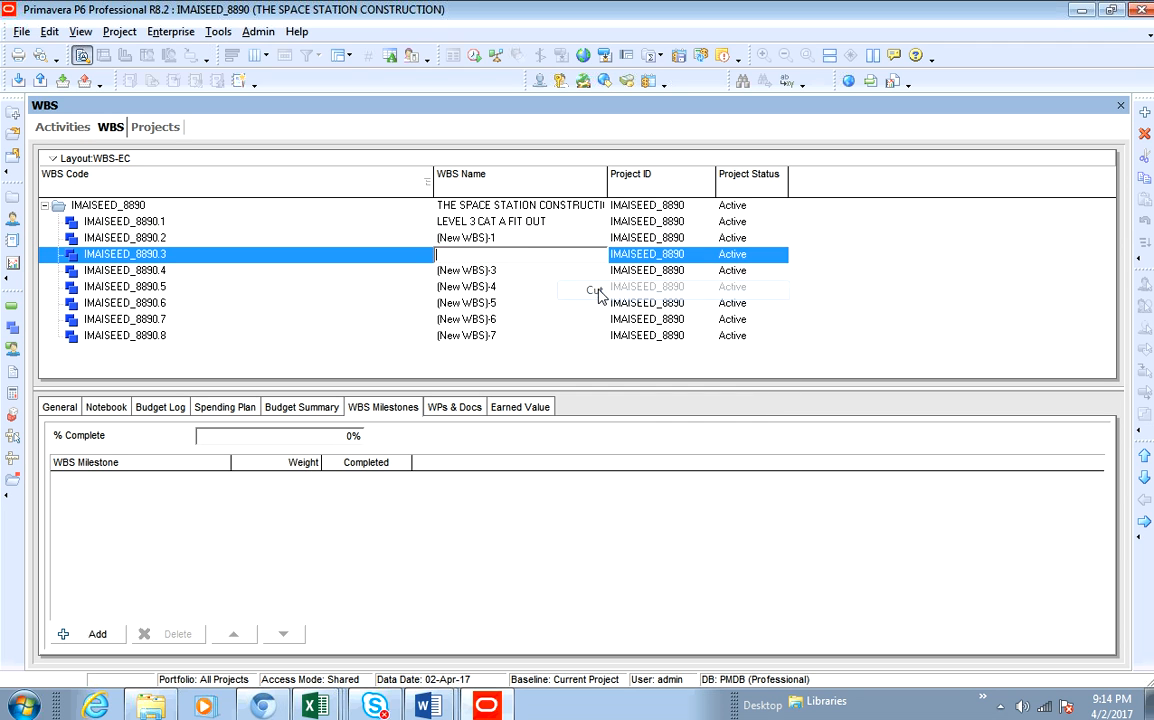
pyautogui.click(513, 244)
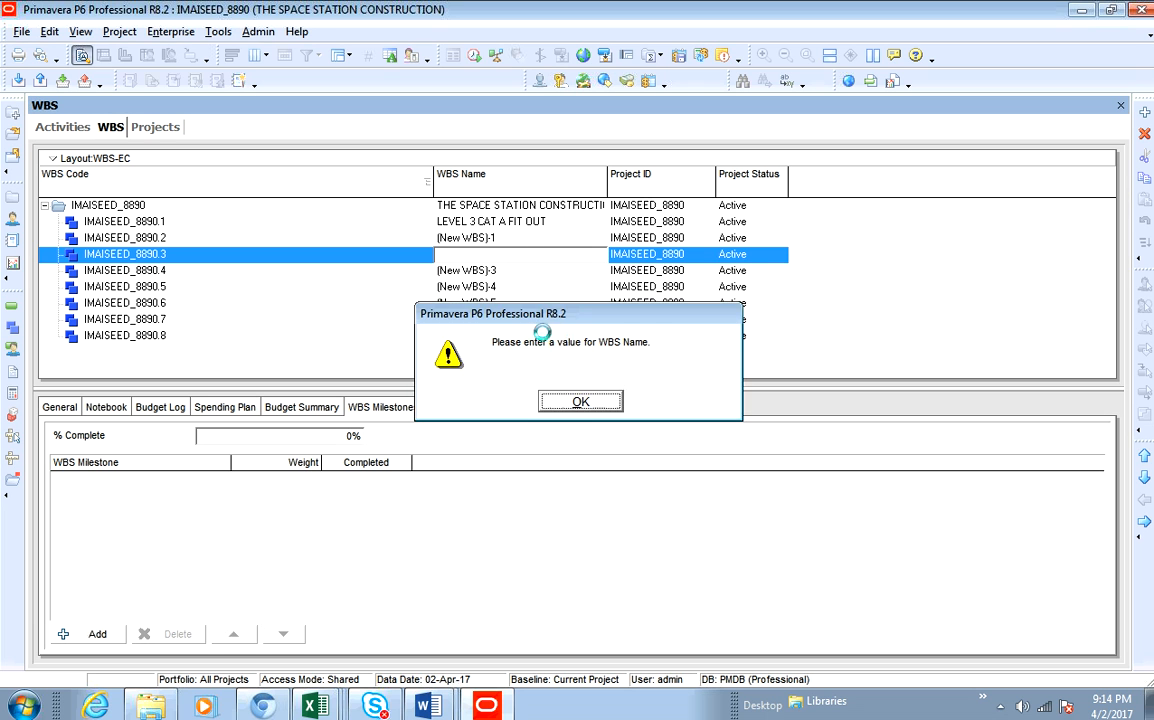
pyautogui.click(580, 401)
pyautogui.click(556, 255)
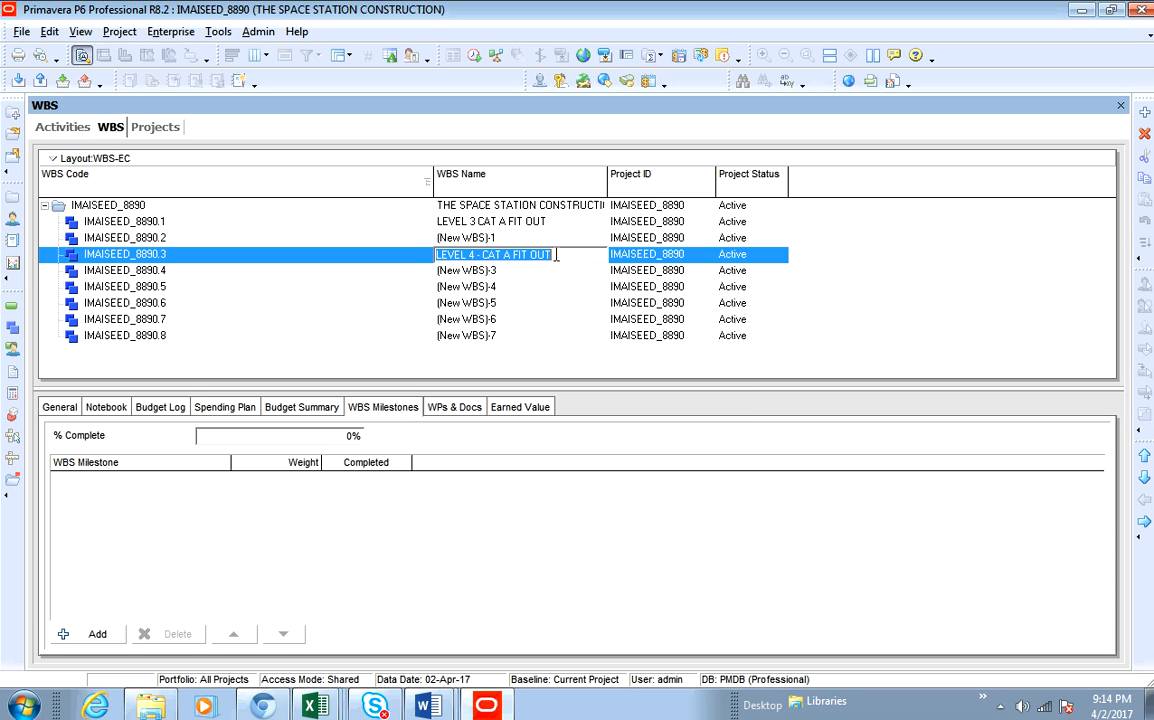
pyautogui.write('1')
# - Paste LEVEL 4 - CAT A FIT OUT as the name of WBS IMAISEED_8890.2
pyautogui.click(511, 238)
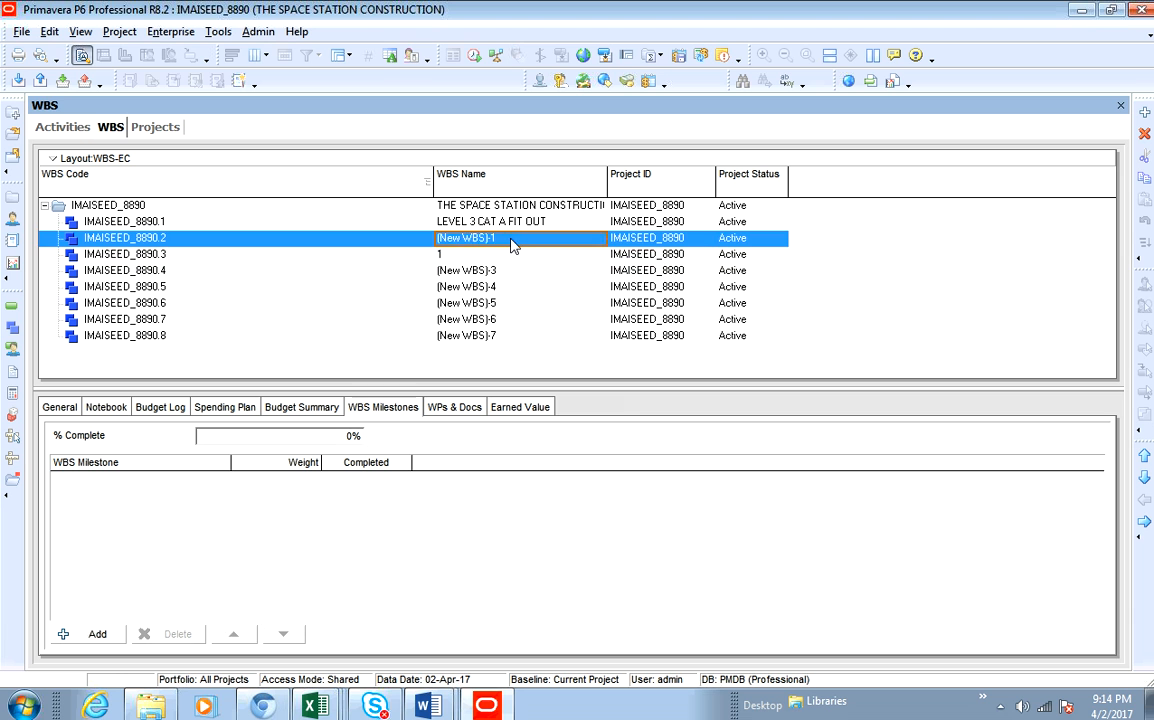
pyautogui.rightClick(511, 238)
pyautogui.click(547, 320)
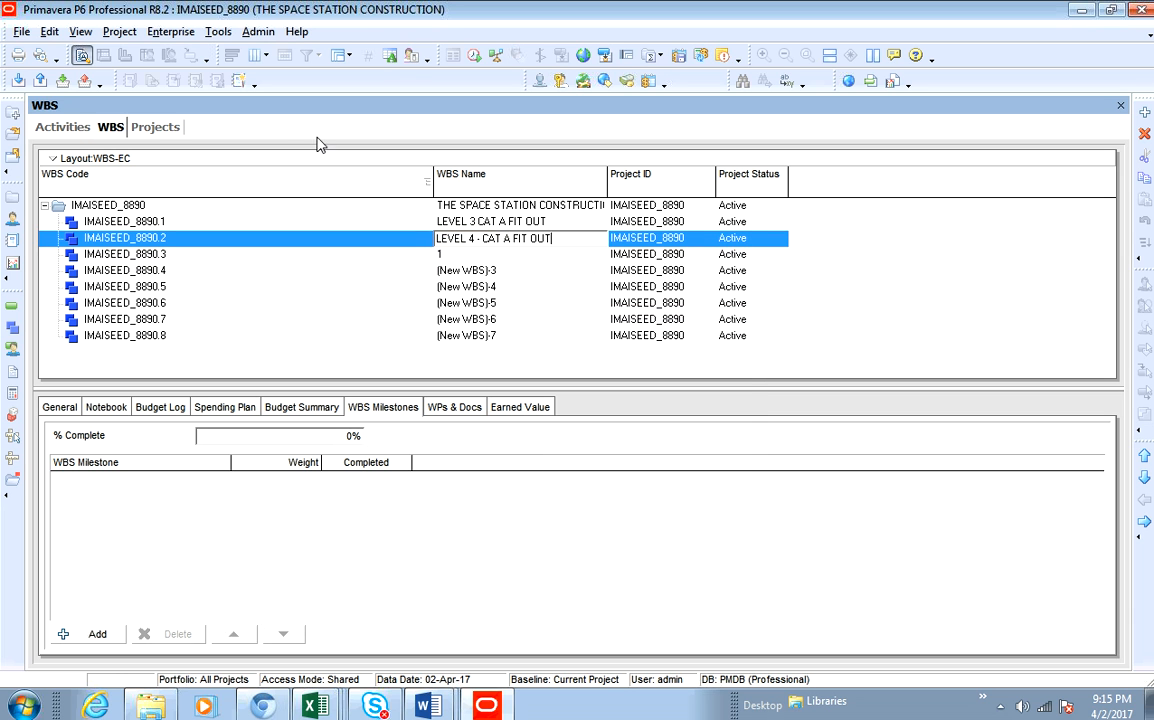
# - Copy the activity name LEVEL 5 - CAT A FIT OUT and paste it as the name of WBS IMAISEED_8890.3
pyautogui.click(64, 130)
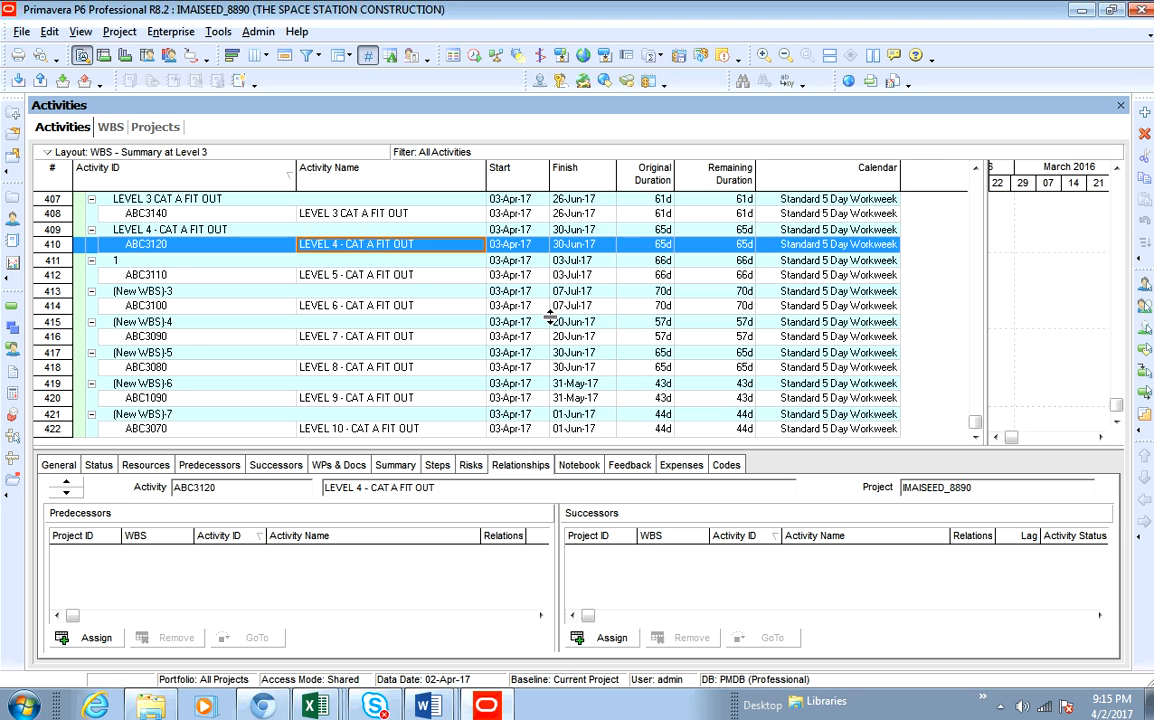
pyautogui.click(380, 275)
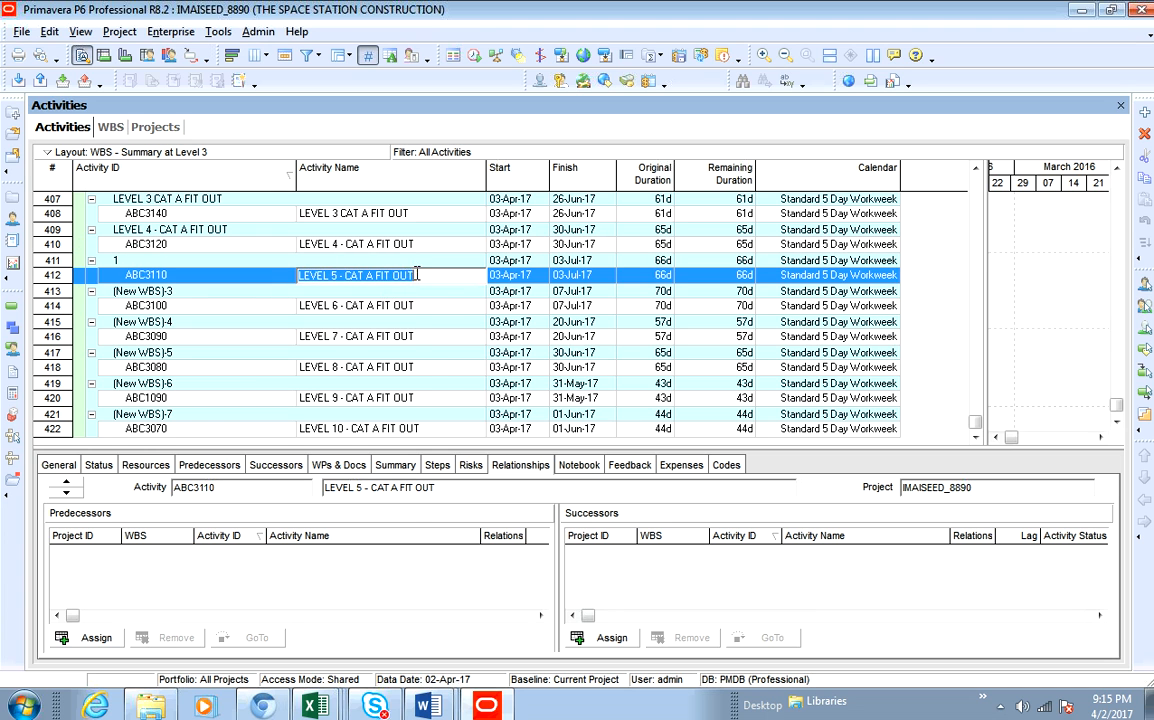
pyautogui.rightClick(415, 276)
pyautogui.click(468, 336)
pyautogui.click(110, 127)
pyautogui.rightClick(505, 252)
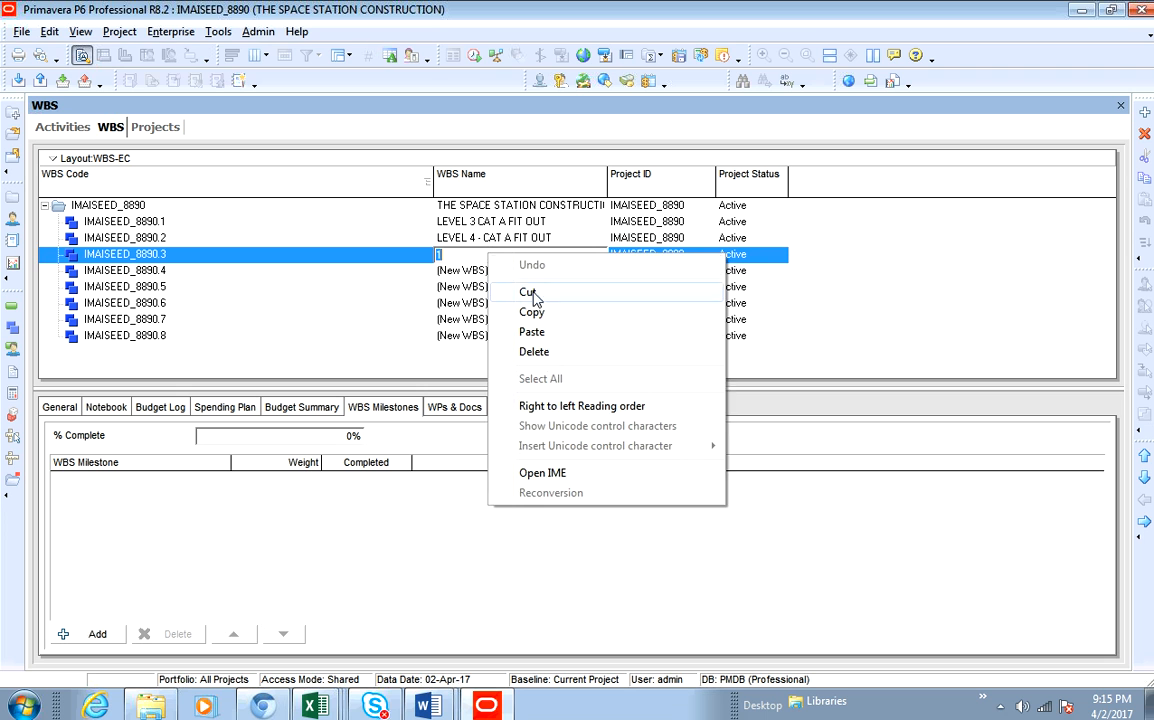
pyautogui.click(551, 332)
# - Paste the copied name into WBS IMAISEED_8890.4 and change its level number so it reads LEVEL 6 - CAT A FIT OUT
pyautogui.click(508, 276)
pyautogui.click(508, 276)
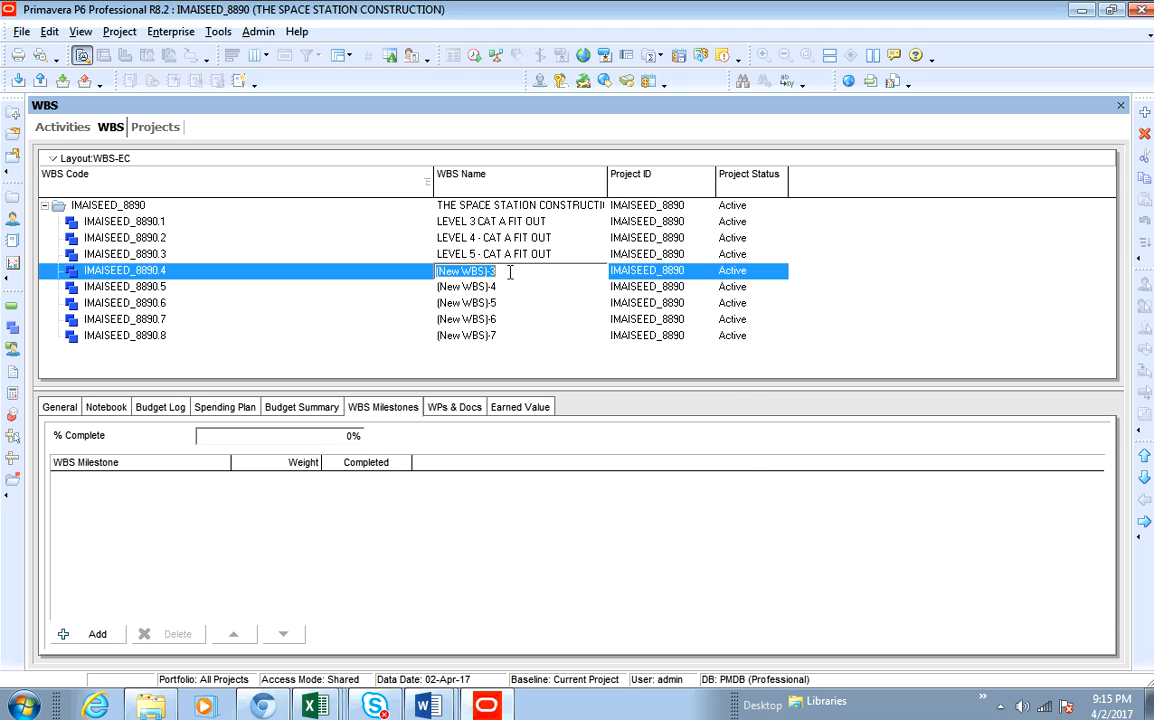
pyautogui.rightClick(508, 276)
pyautogui.click(551, 355)
pyautogui.click(474, 271)
pyautogui.press('BackSpace')
pyautogui.write('6')
pyautogui.click(512, 287)
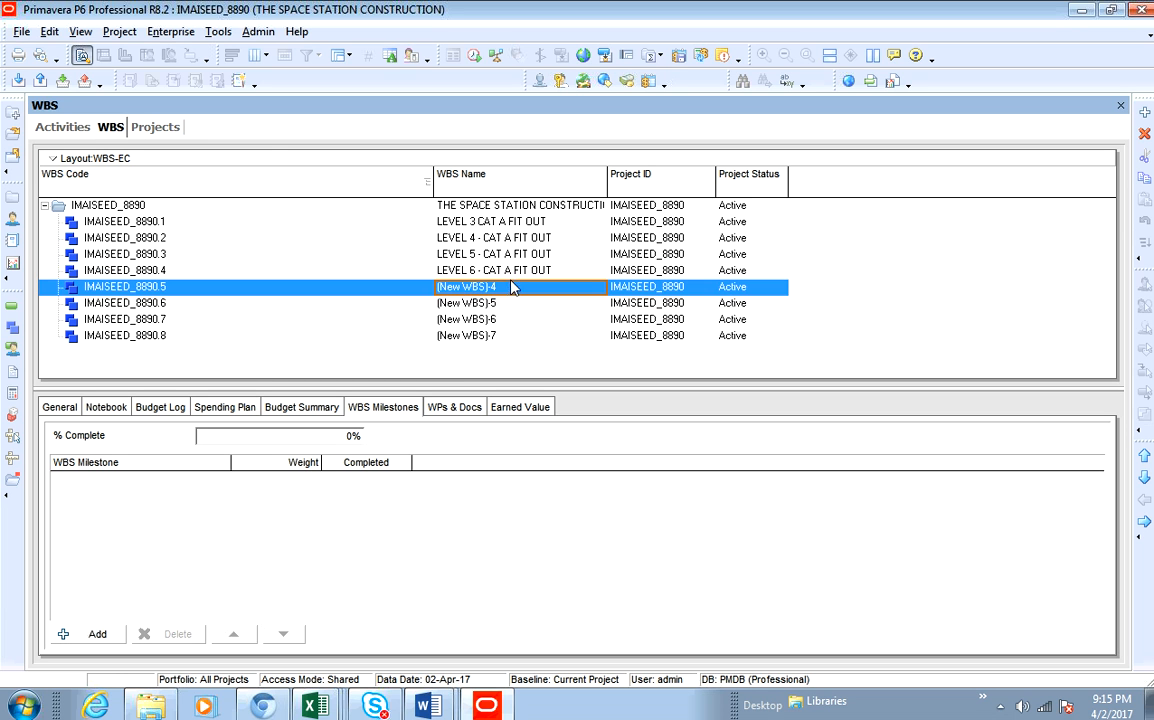
# - Copy the activity name LEVEL 7 - CAT A FIT OUT and paste it as the name of WBS IMAISEED_8890.5
pyautogui.click(75, 120)
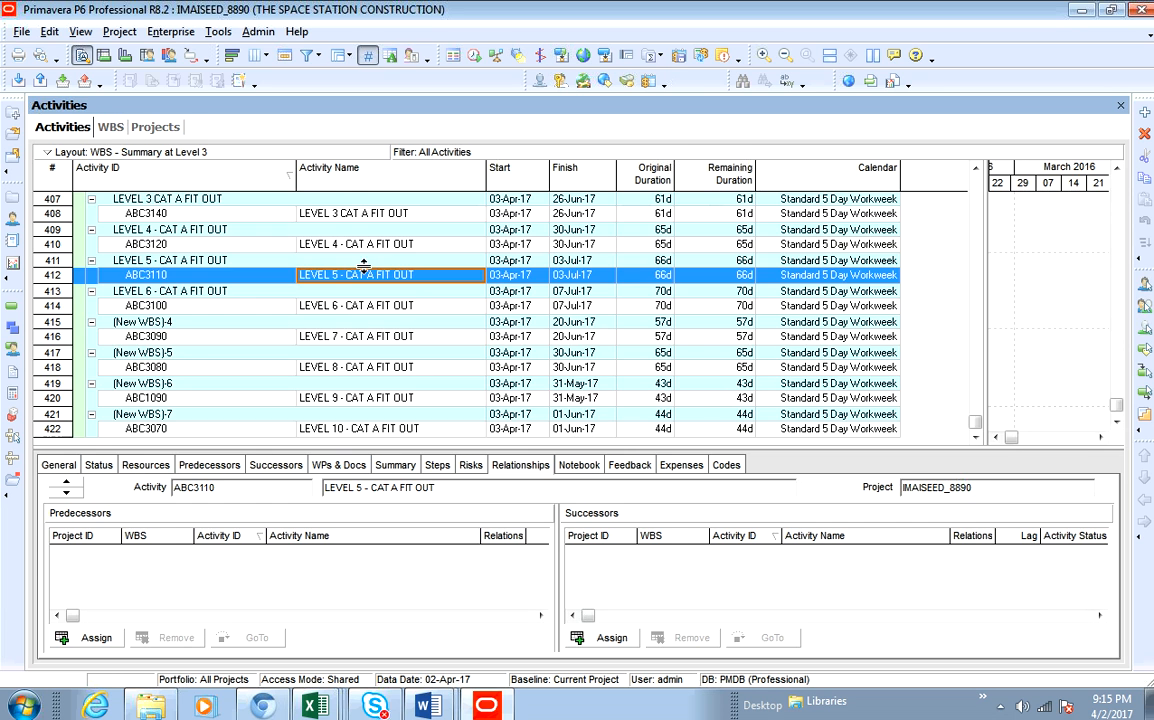
pyautogui.doubleClick(417, 336)
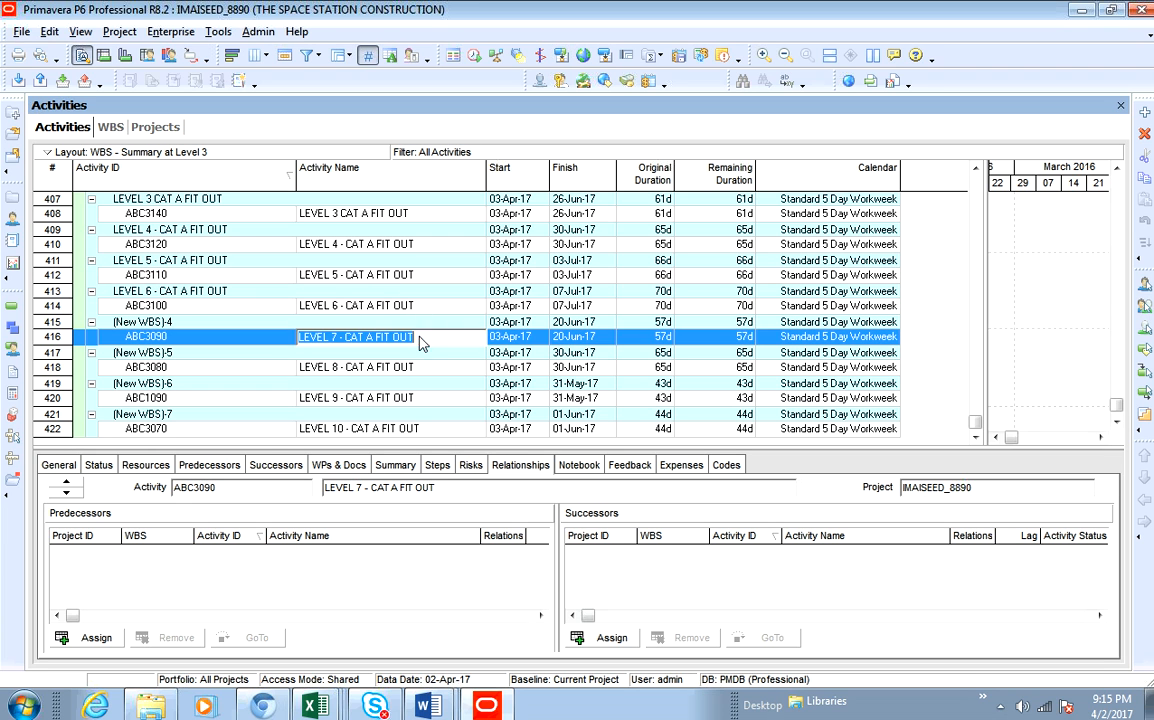
pyautogui.rightClick(420, 337)
pyautogui.click(452, 390)
pyautogui.click(110, 127)
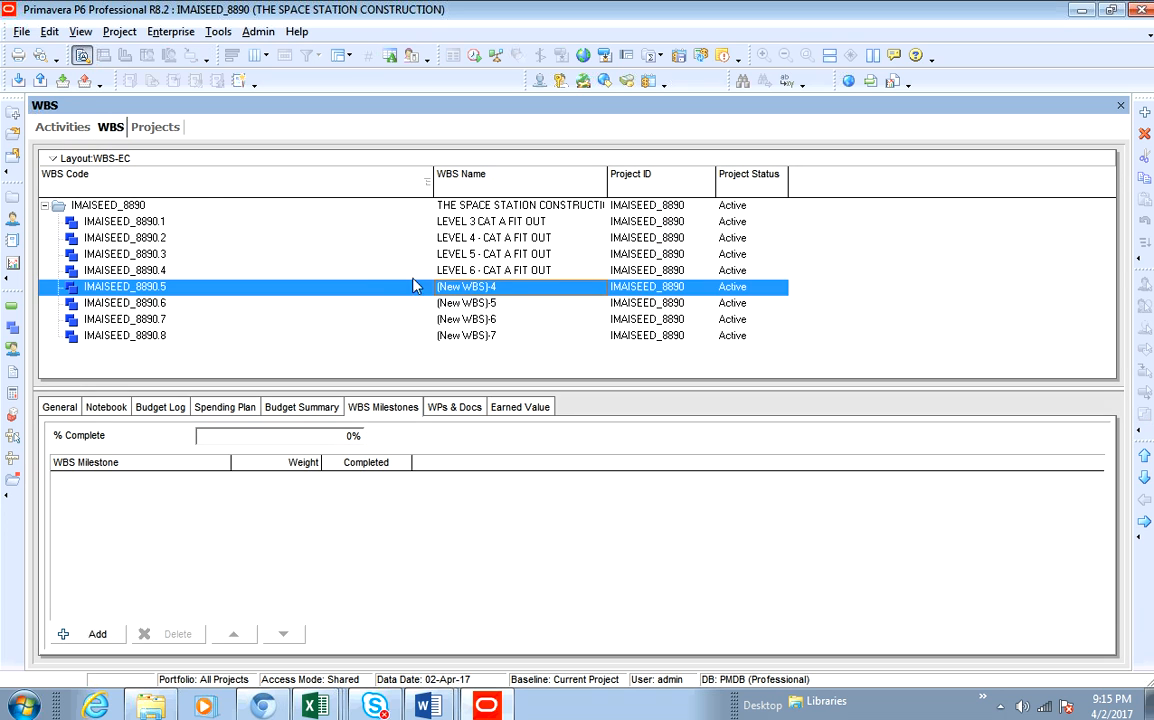
pyautogui.doubleClick(503, 288)
pyautogui.rightClick(501, 287)
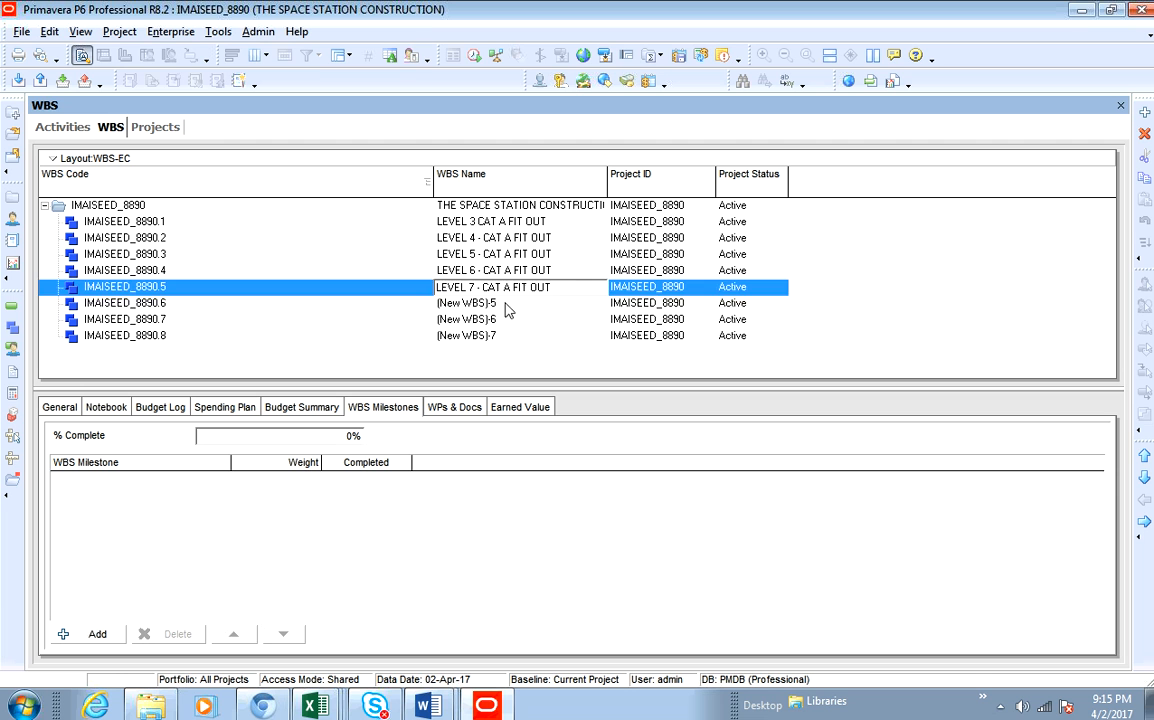
pyautogui.click(505, 303)
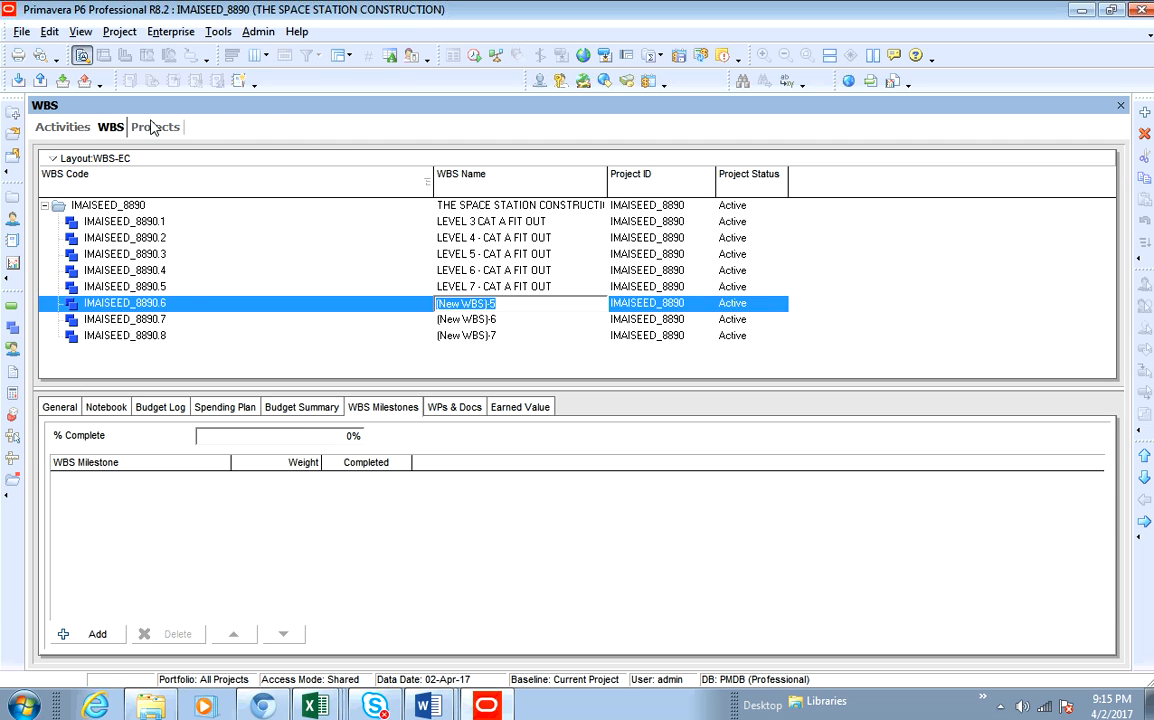
# - Copy the activity name LEVEL 8 - CAT A FIT OUT and paste it as the name of WBS IMAISEED_8890.6
pyautogui.click(64, 127)
pyautogui.click(427, 370)
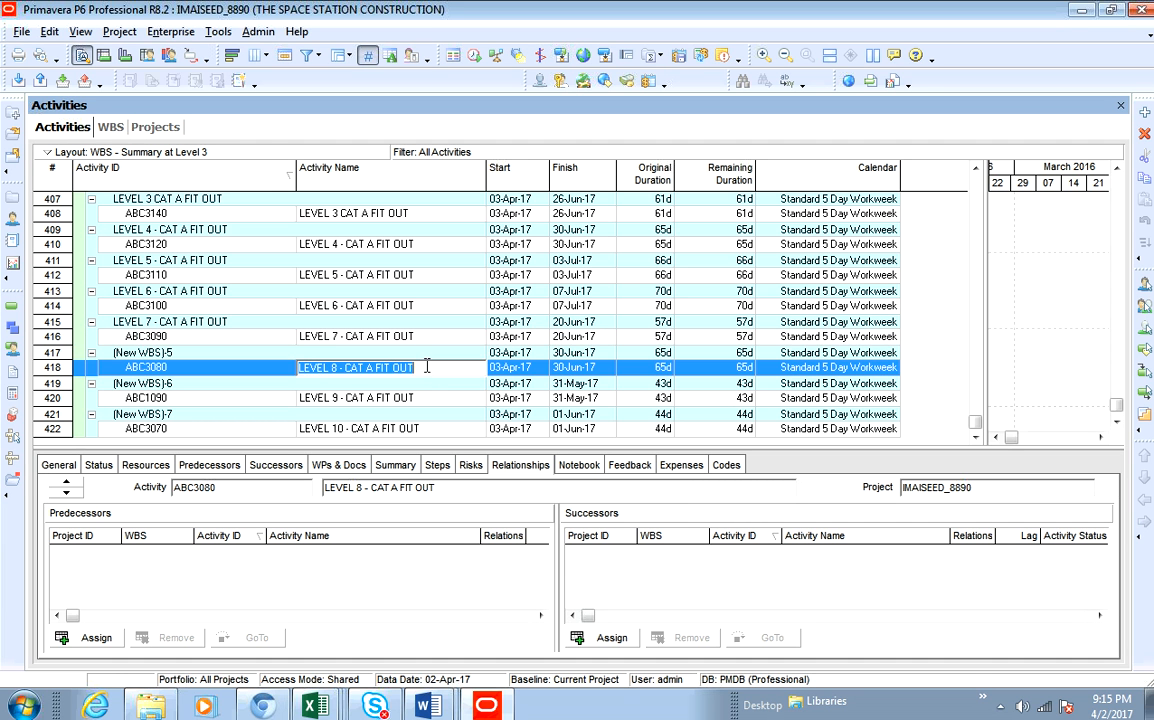
pyautogui.rightClick(427, 367)
pyautogui.click(450, 425)
pyautogui.click(111, 127)
pyautogui.click(509, 304)
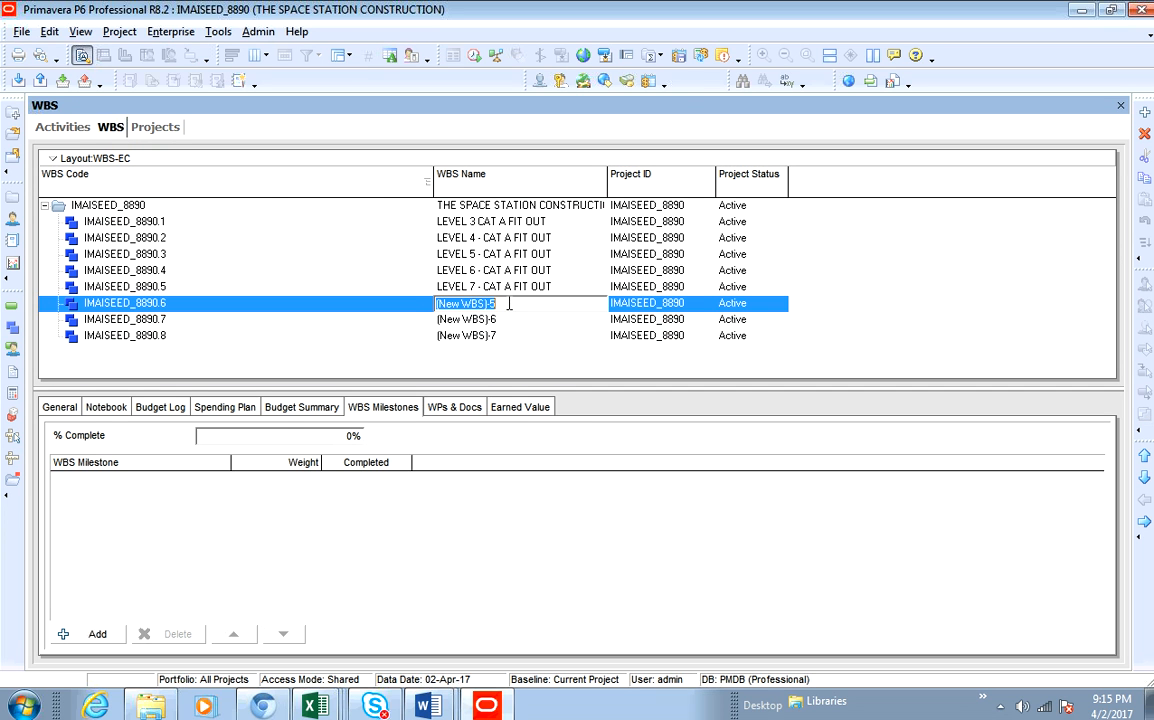
pyautogui.rightClick(510, 305)
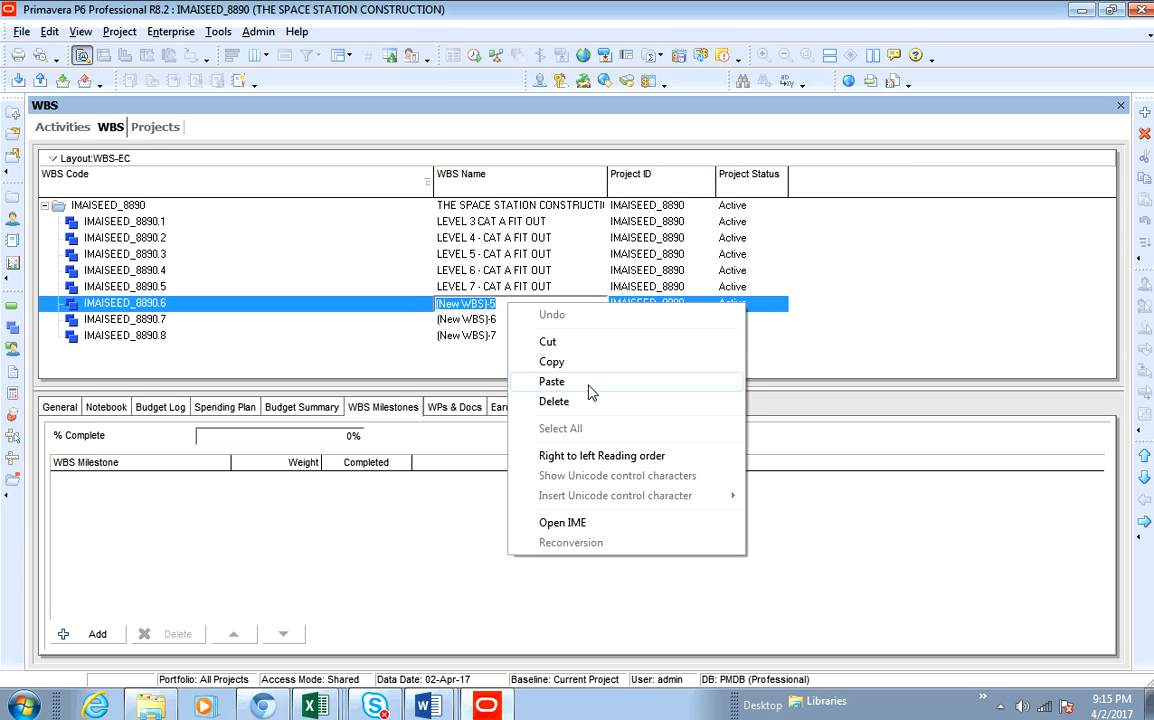
pyautogui.click(589, 390)
pyautogui.click(507, 318)
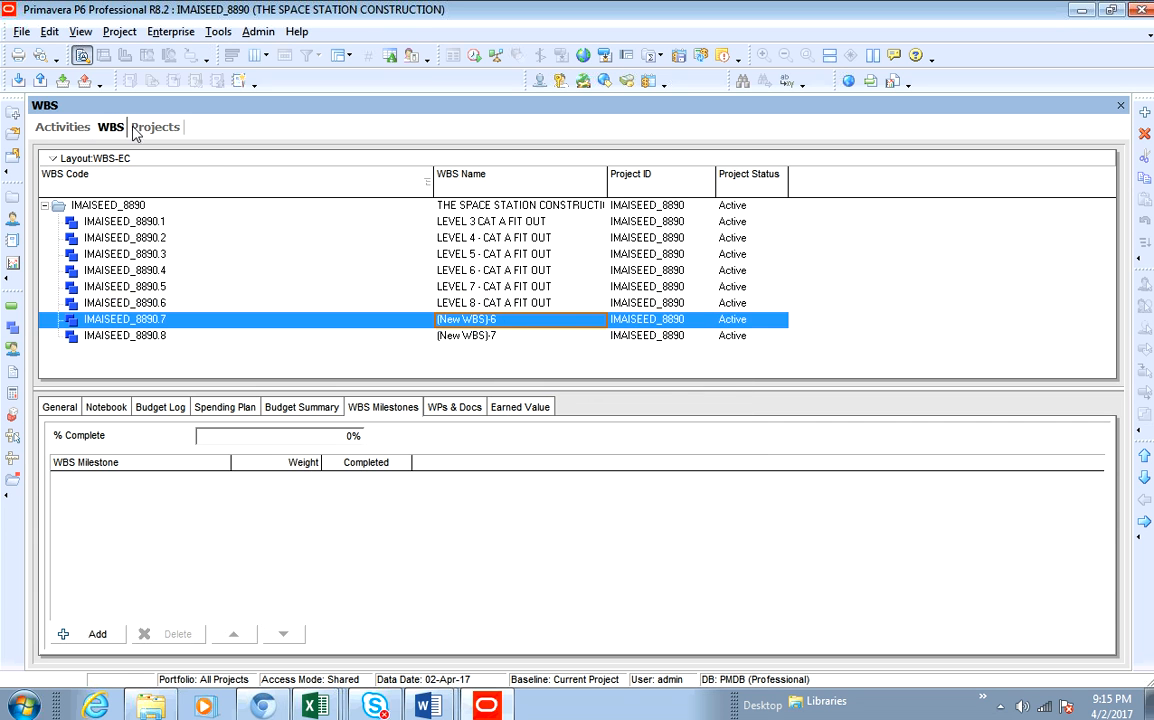
# - Copy the activity name LEVEL 9 - CAT A FIT OUT and paste it as the name of WBS IMAISEED_8890.7
pyautogui.click(62, 127)
pyautogui.click(430, 401)
pyautogui.click(428, 400)
pyautogui.rightClick(422, 397)
pyautogui.click(500, 458)
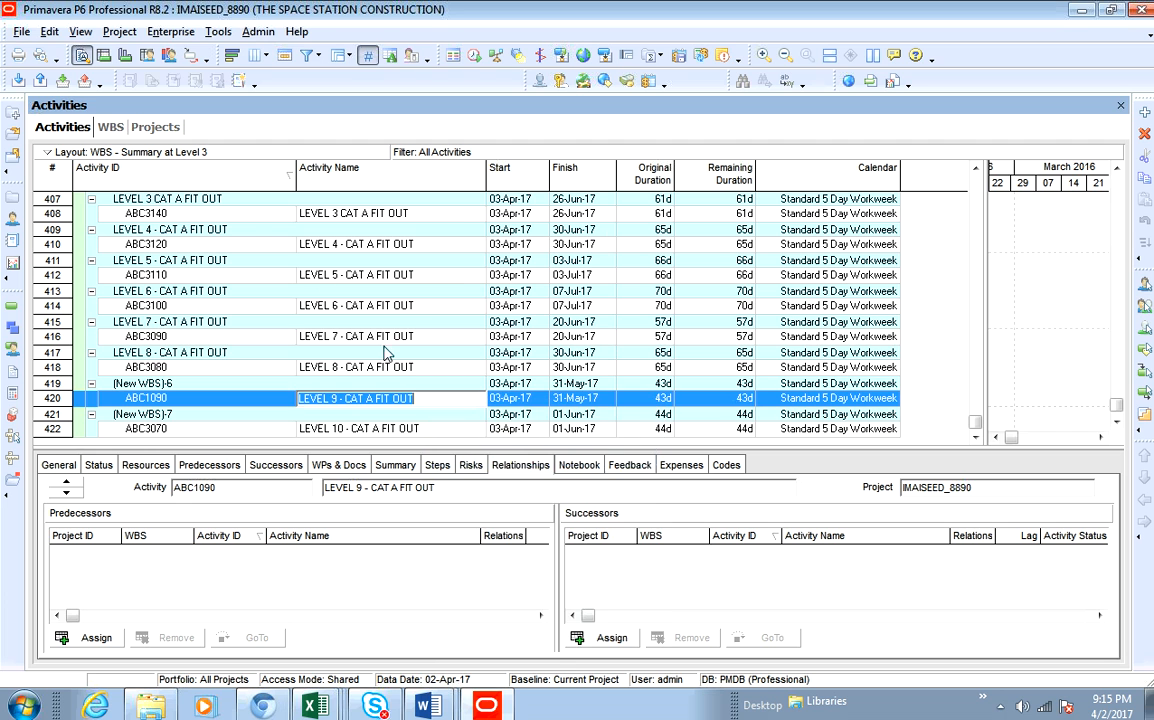
pyautogui.click(110, 127)
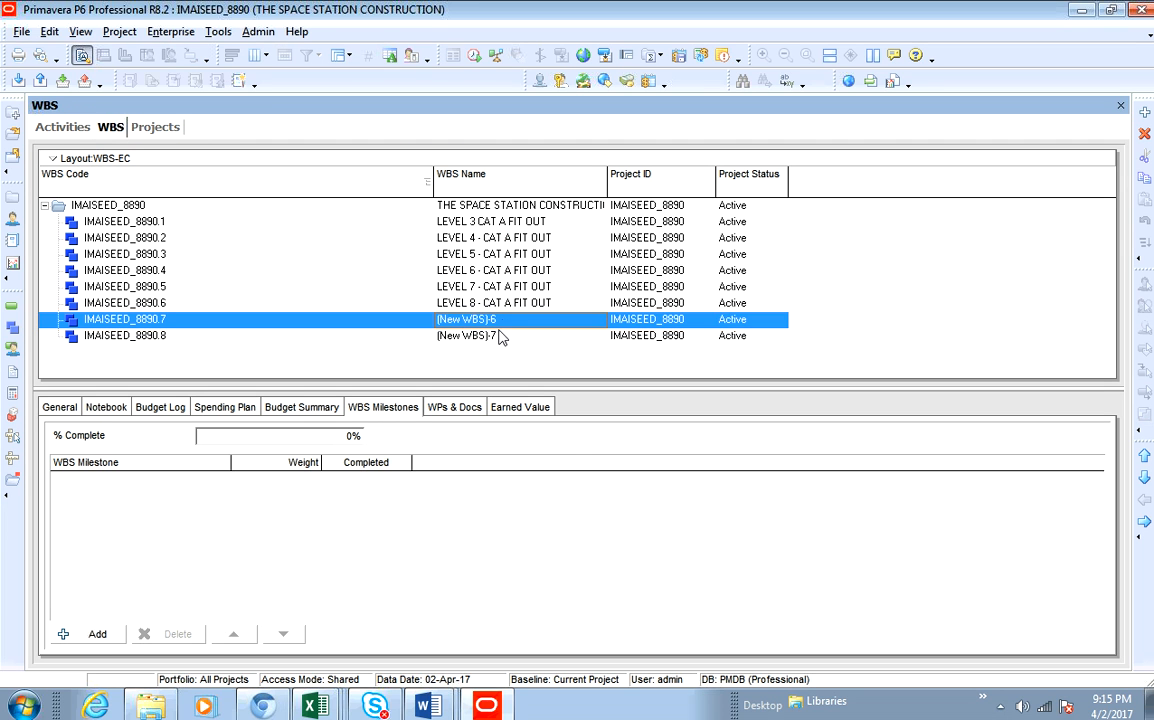
pyautogui.click(500, 320)
pyautogui.rightClick(505, 321)
pyautogui.click(548, 398)
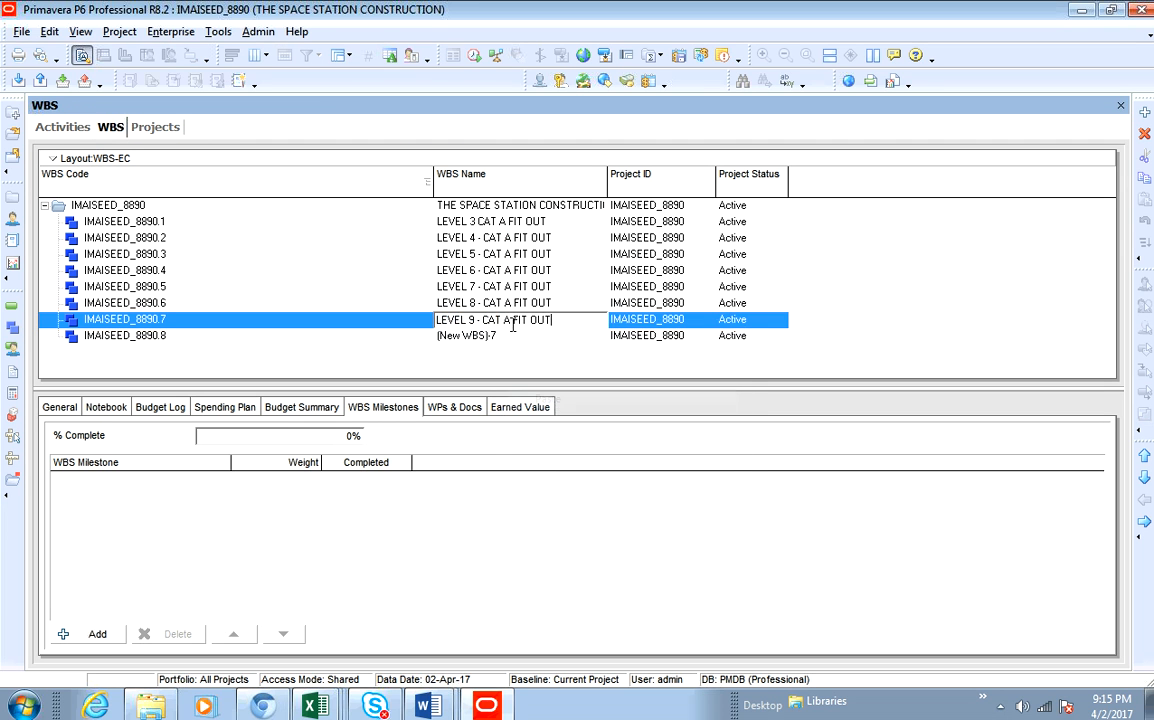
pyautogui.click(509, 340)
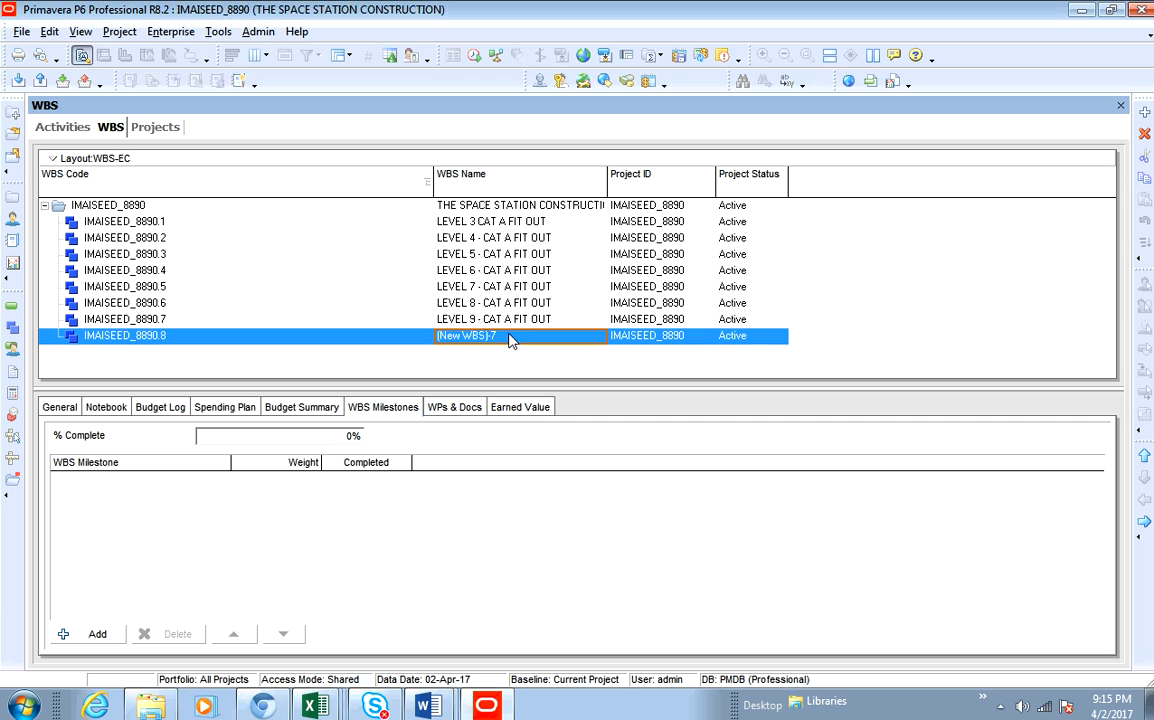
pyautogui.click(1000, 707)
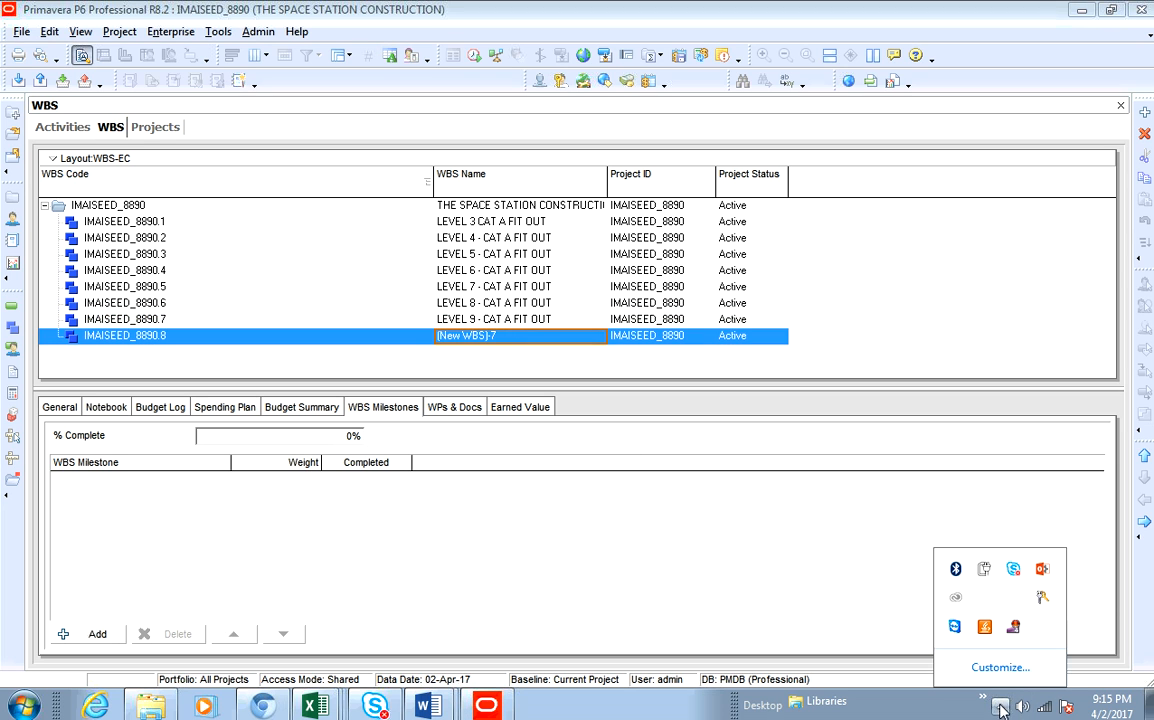
pyautogui.rightClick(1014, 630)
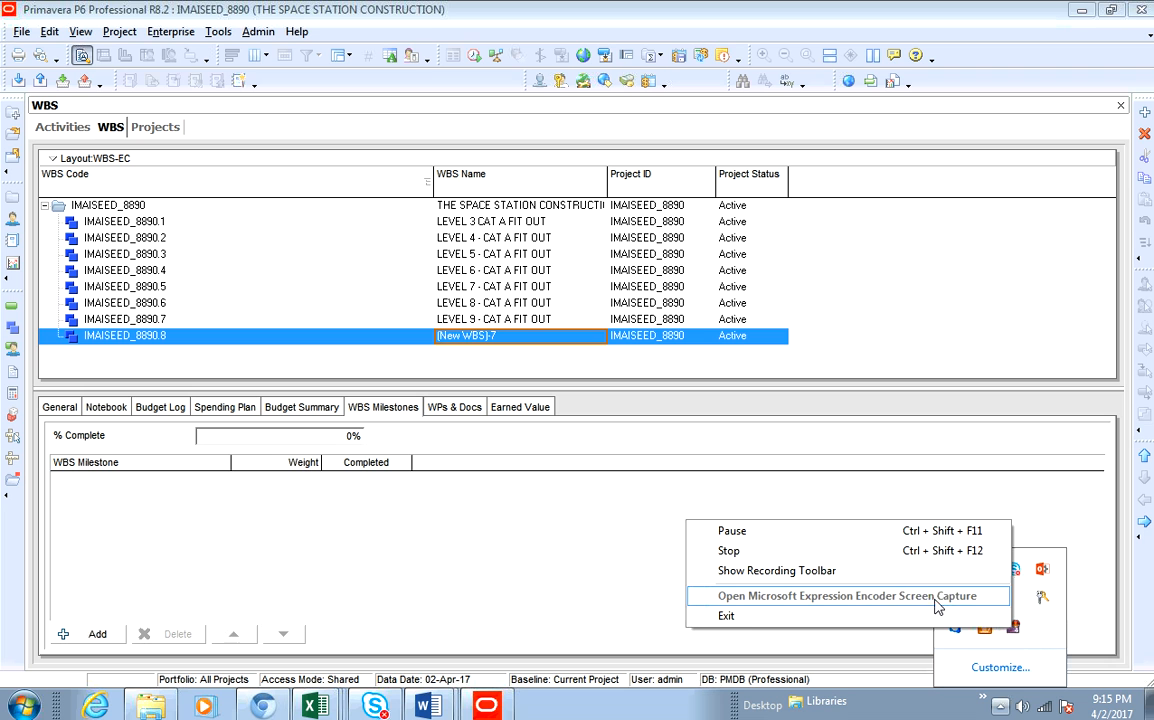
pyautogui.click(833, 560)
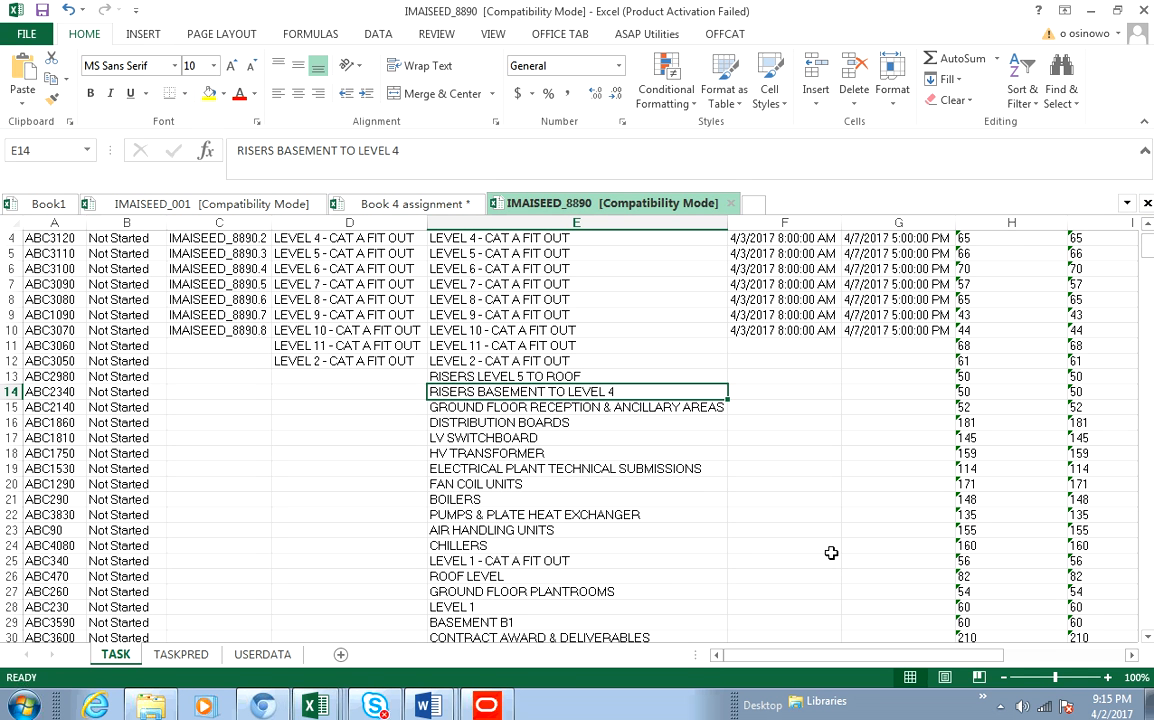
pyautogui.click(1000, 706)
pyautogui.rightClick(1014, 630)
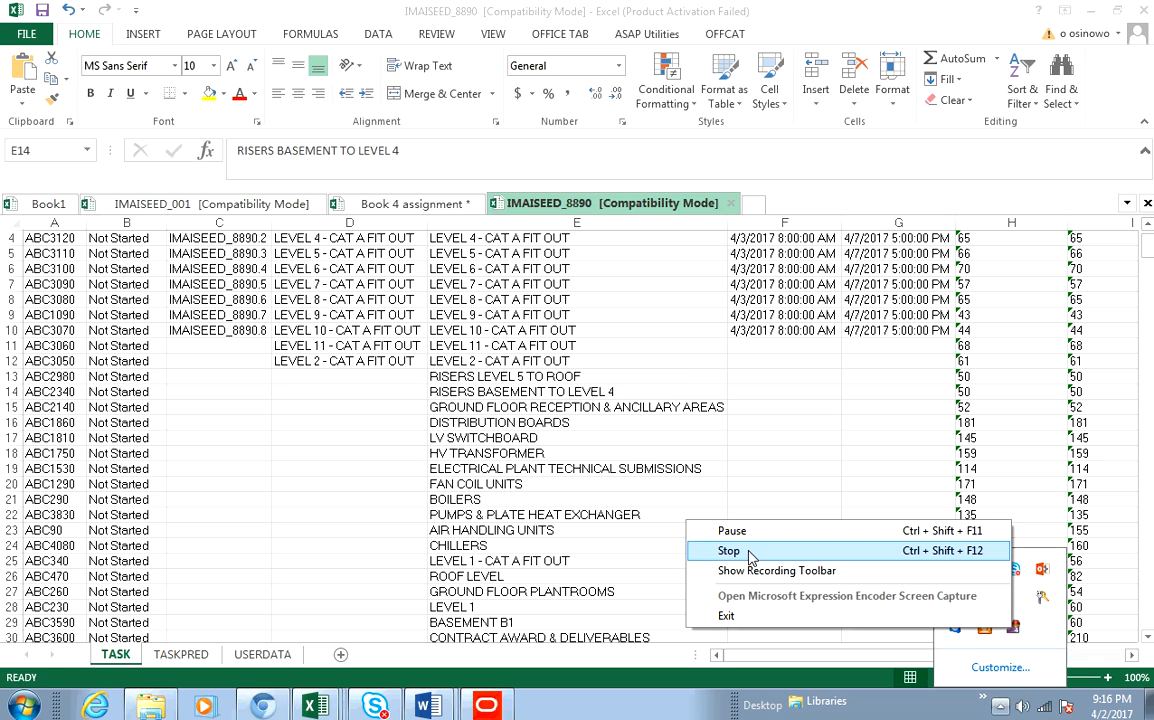